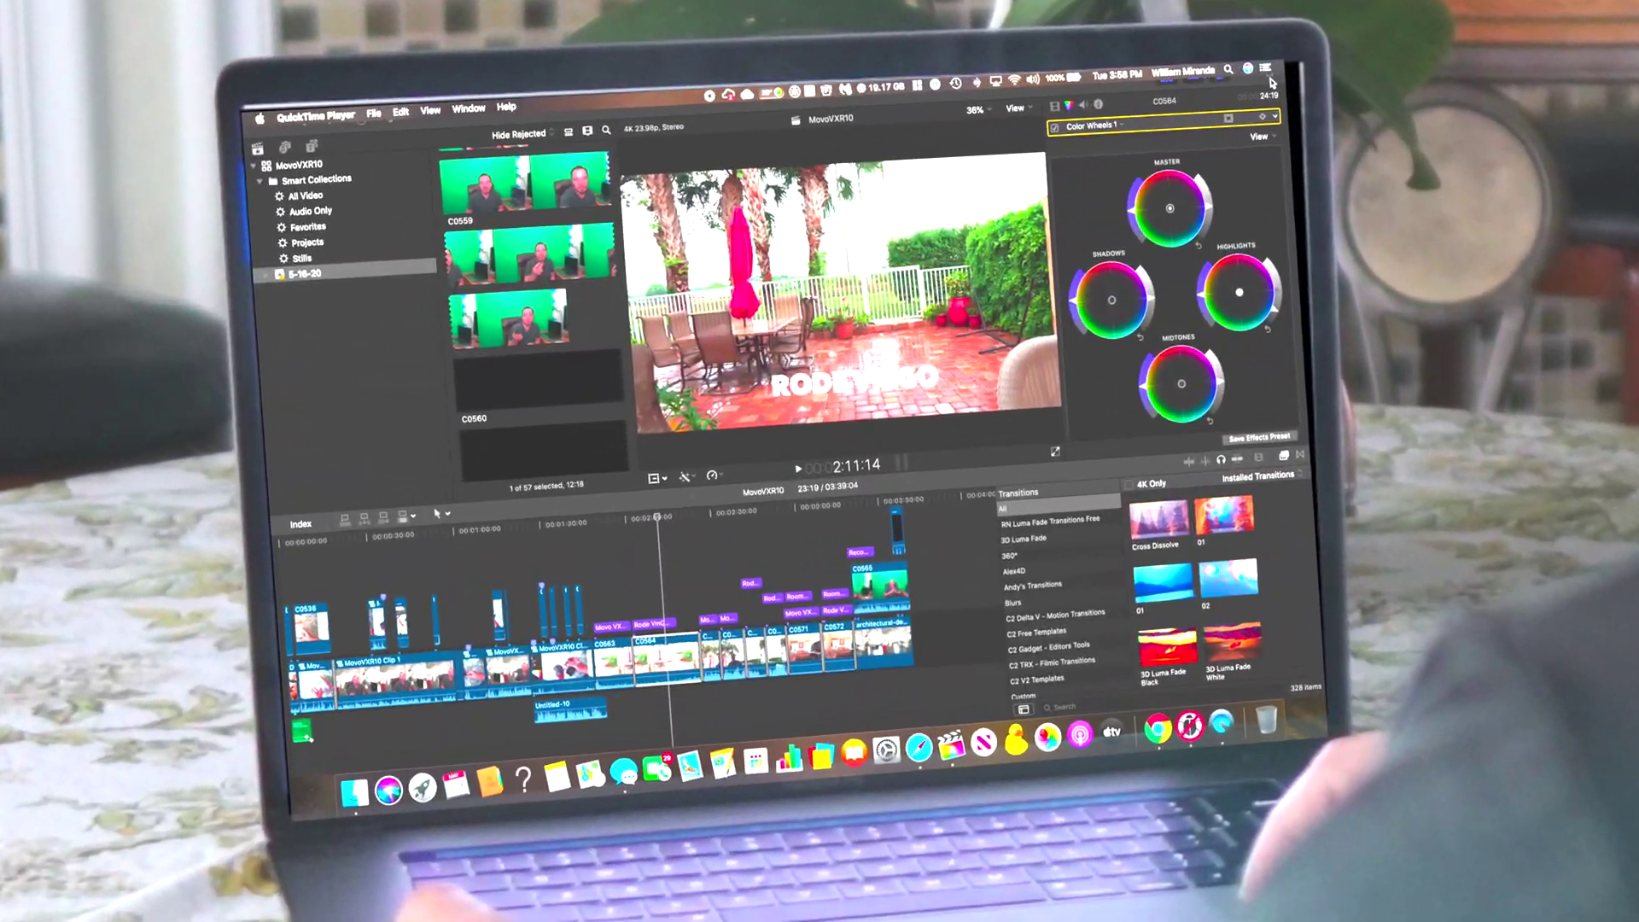
Try sharing the project to YouTube, then dismiss the error that it still references camera media
click(1002, 169)
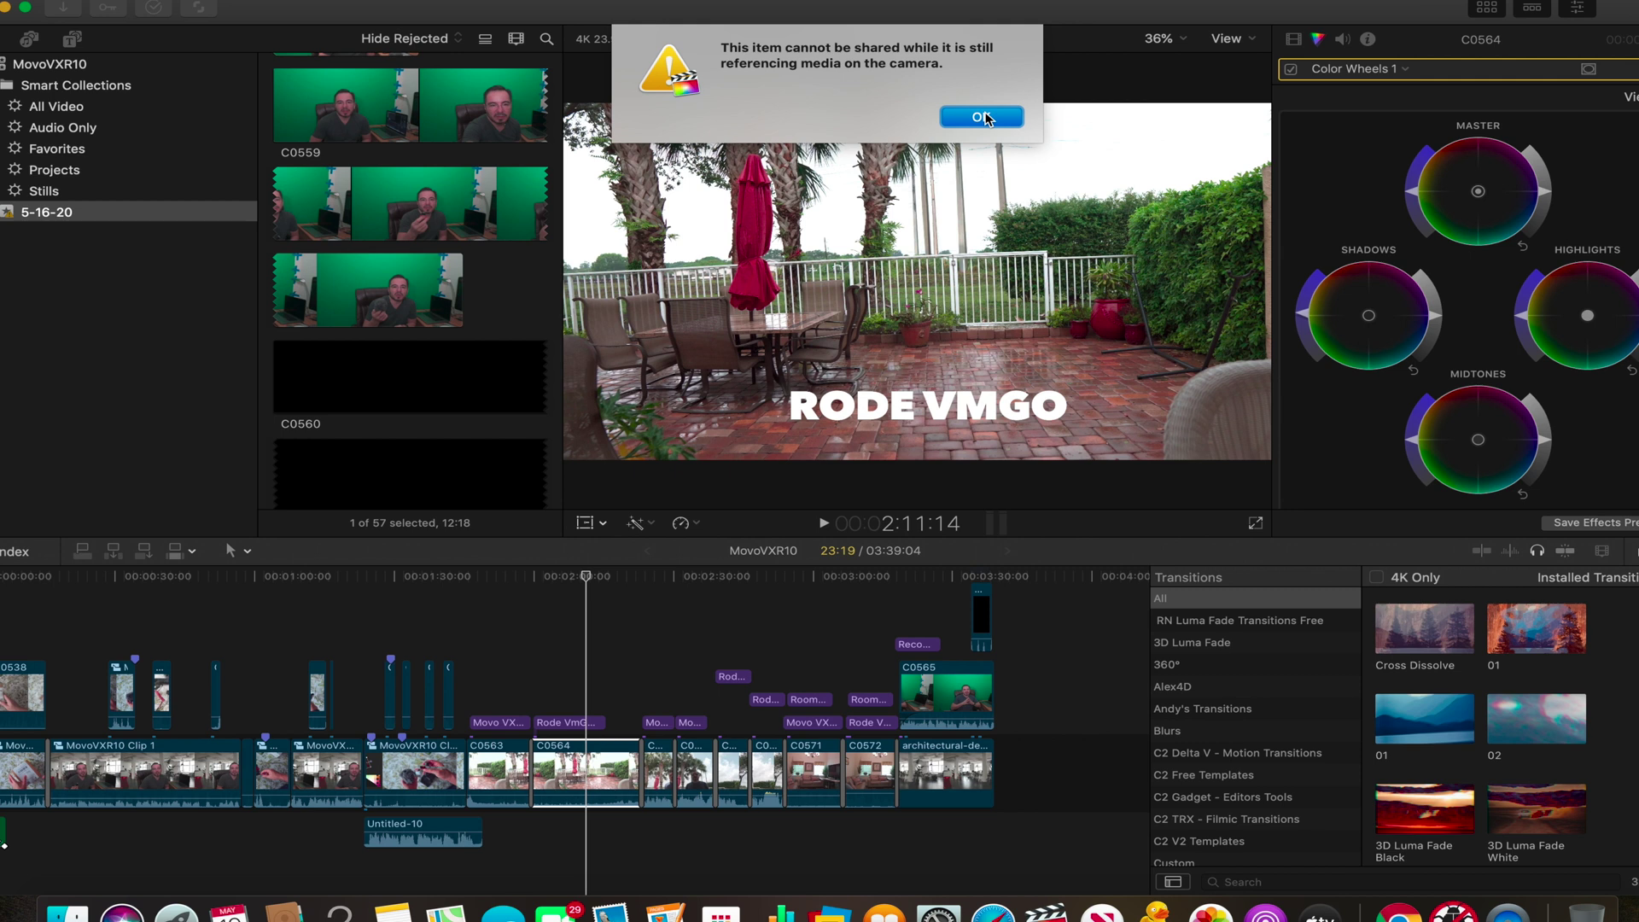
click(981, 117)
Scan the browser for camera-linked clips C0564, C0563 and C0561, ending with C0561 selected
scroll(459, 304, up, 1)
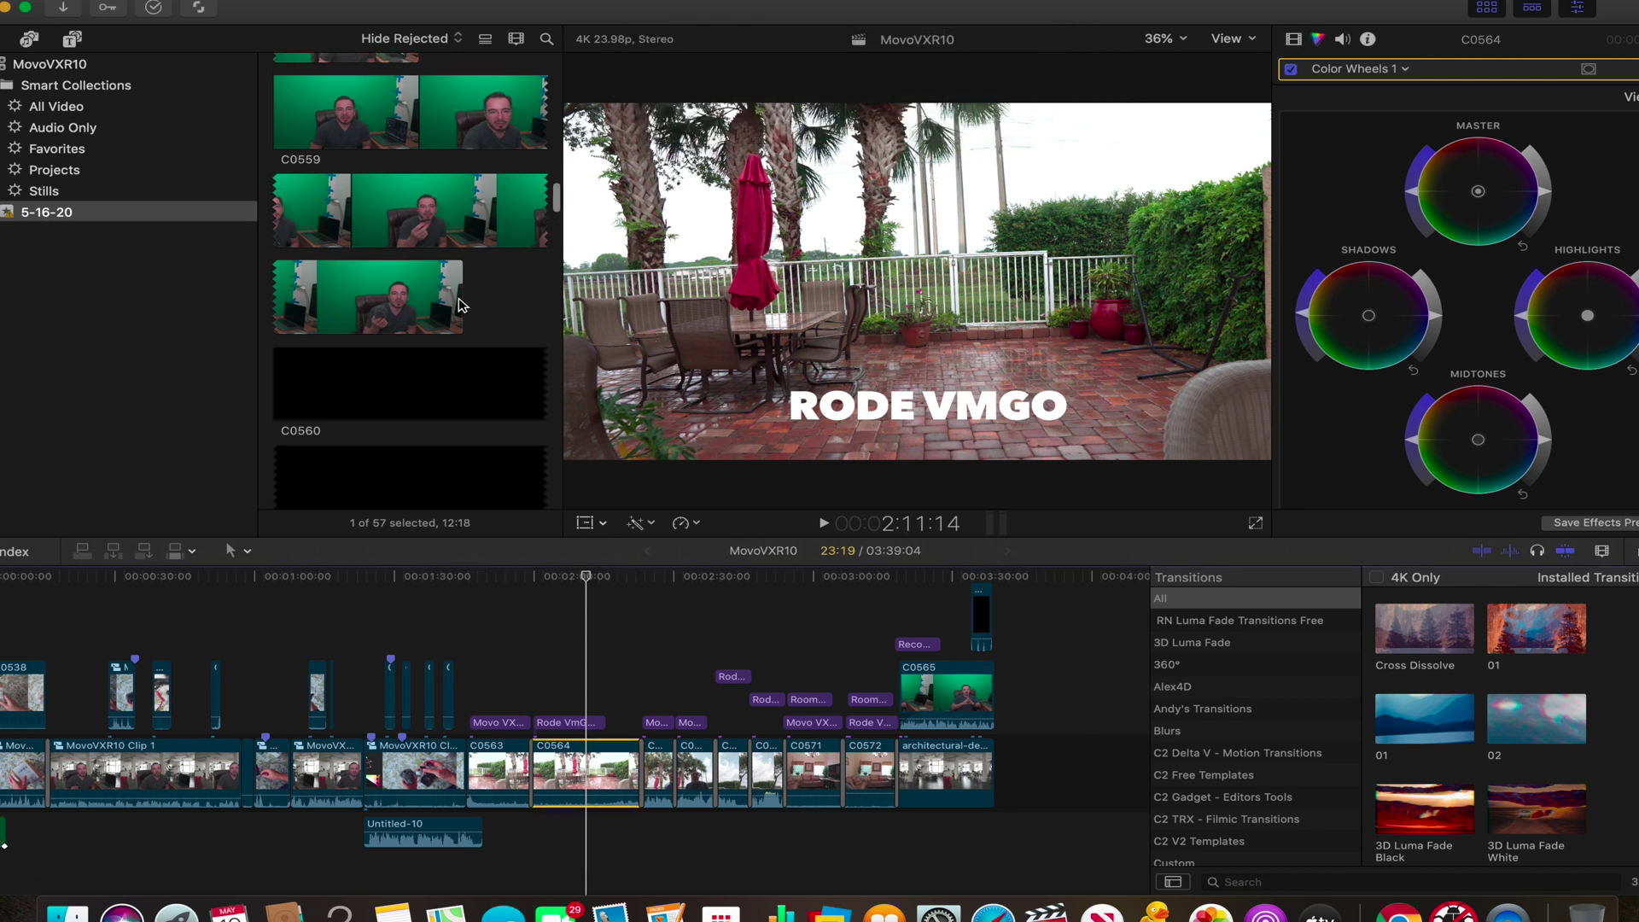
scroll(459, 304, up, 5)
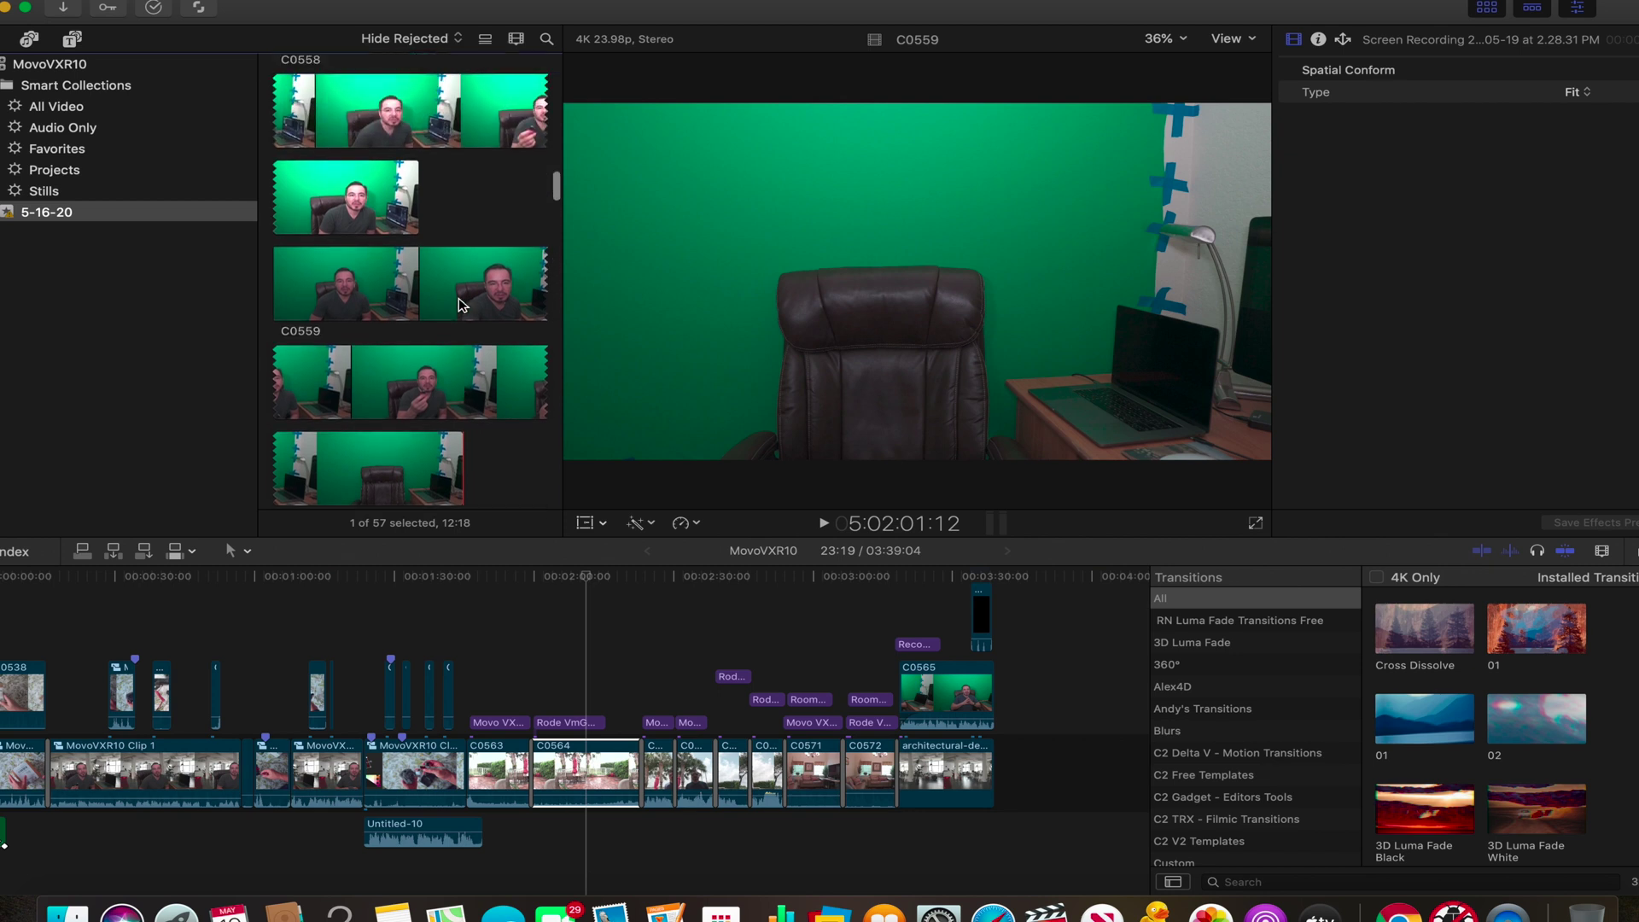
scroll(459, 305, up, 10)
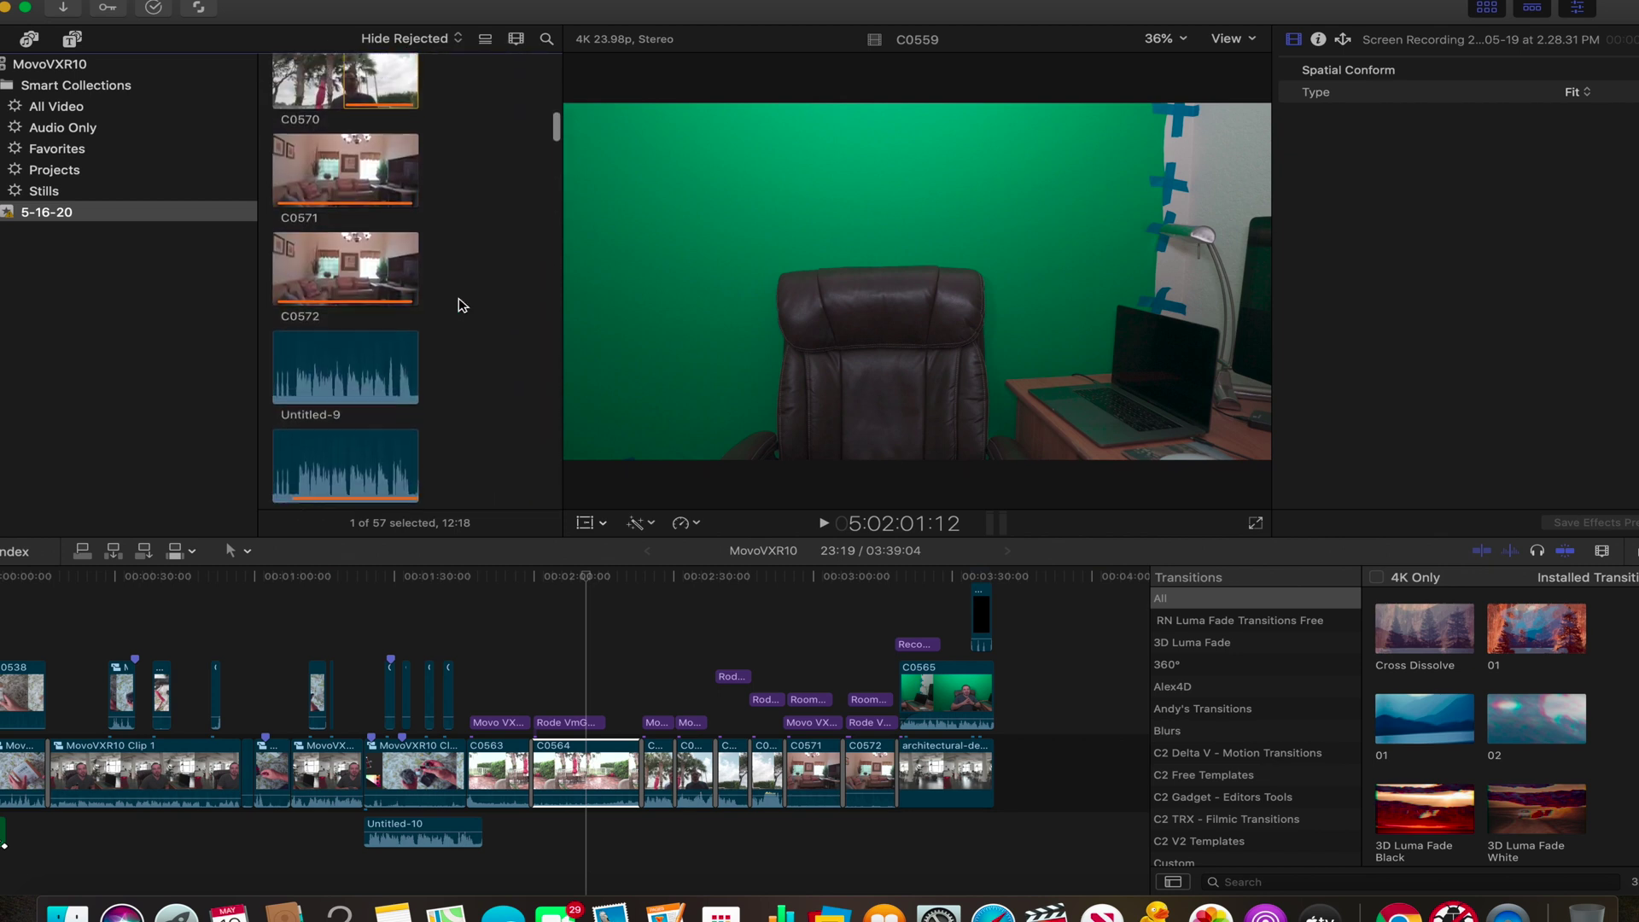
scroll(459, 305, up, 10)
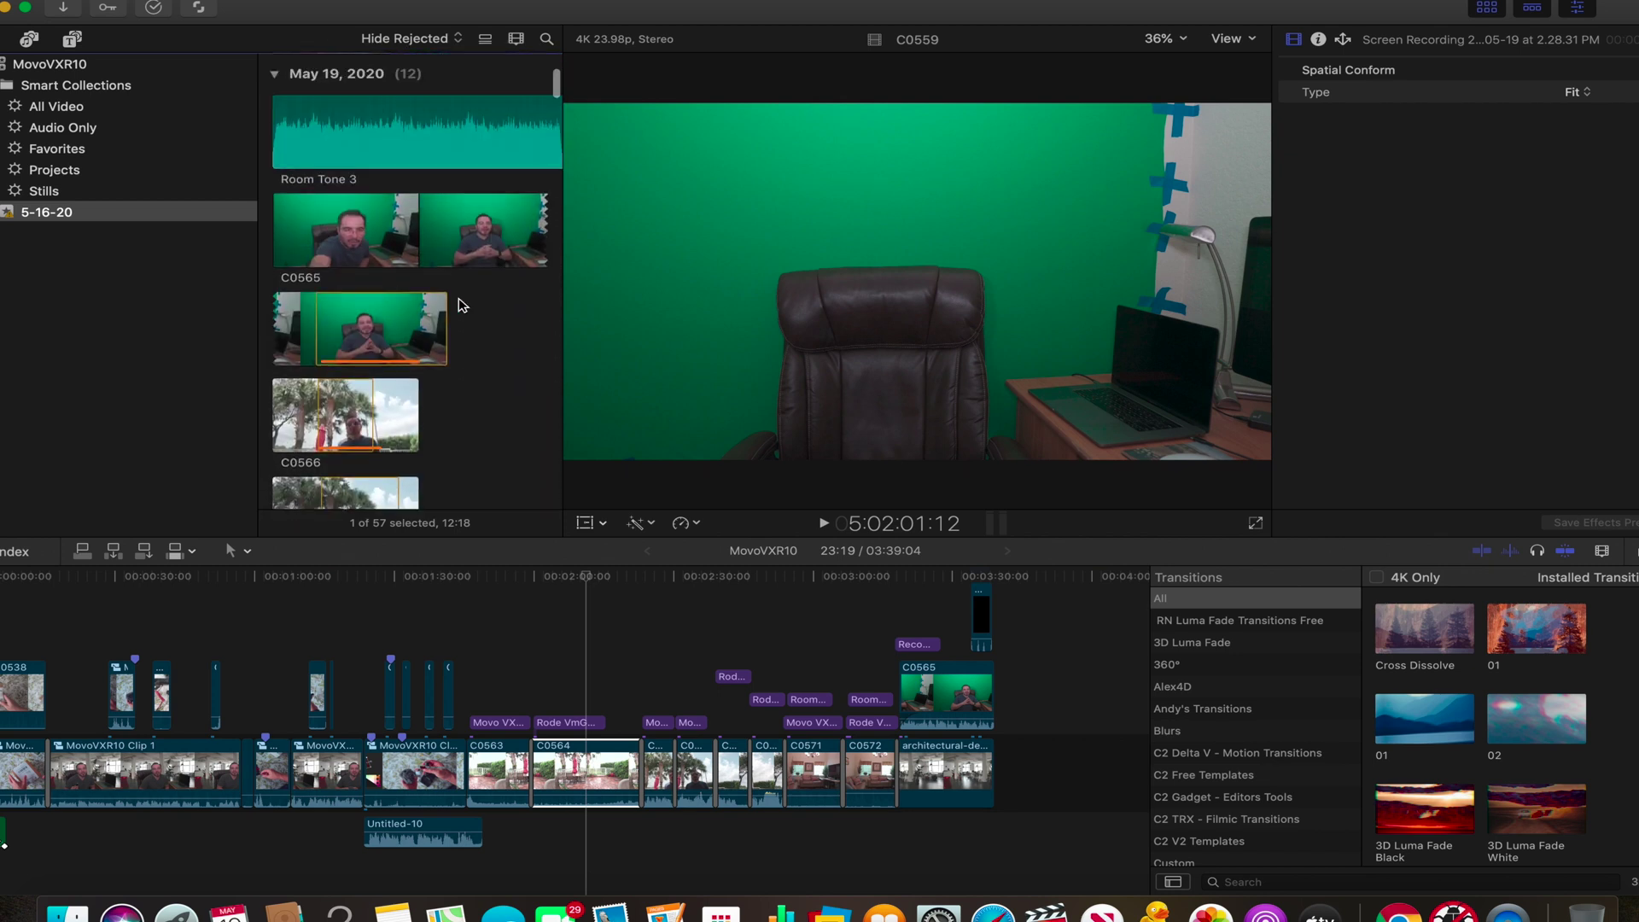
scroll(459, 305, up, 5)
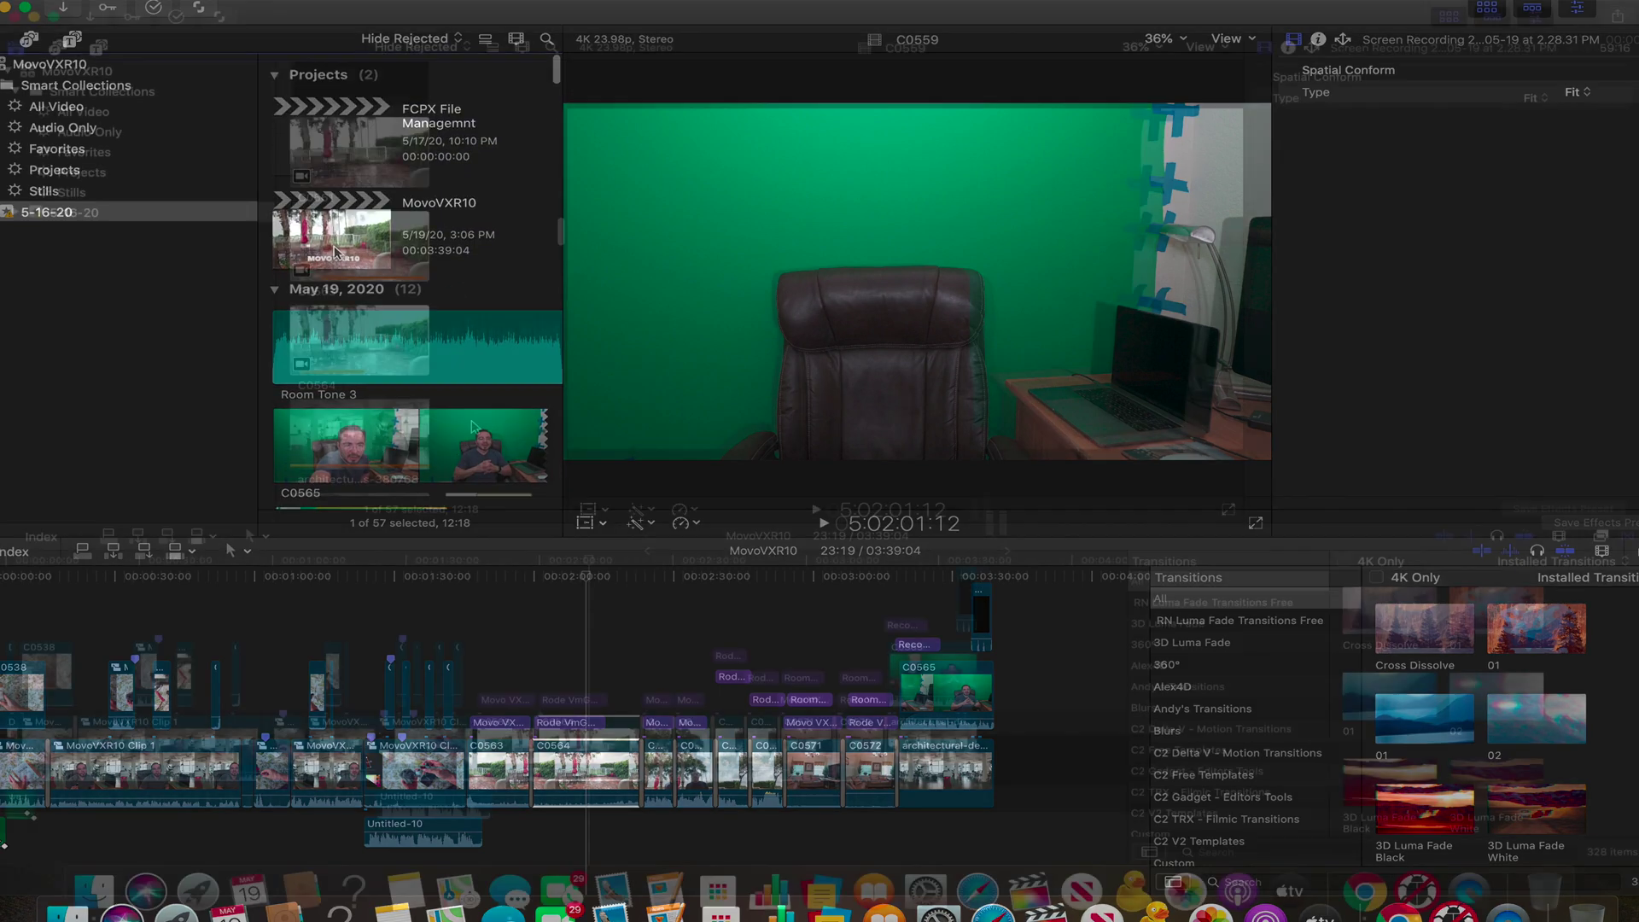
scroll(459, 305, down, 10)
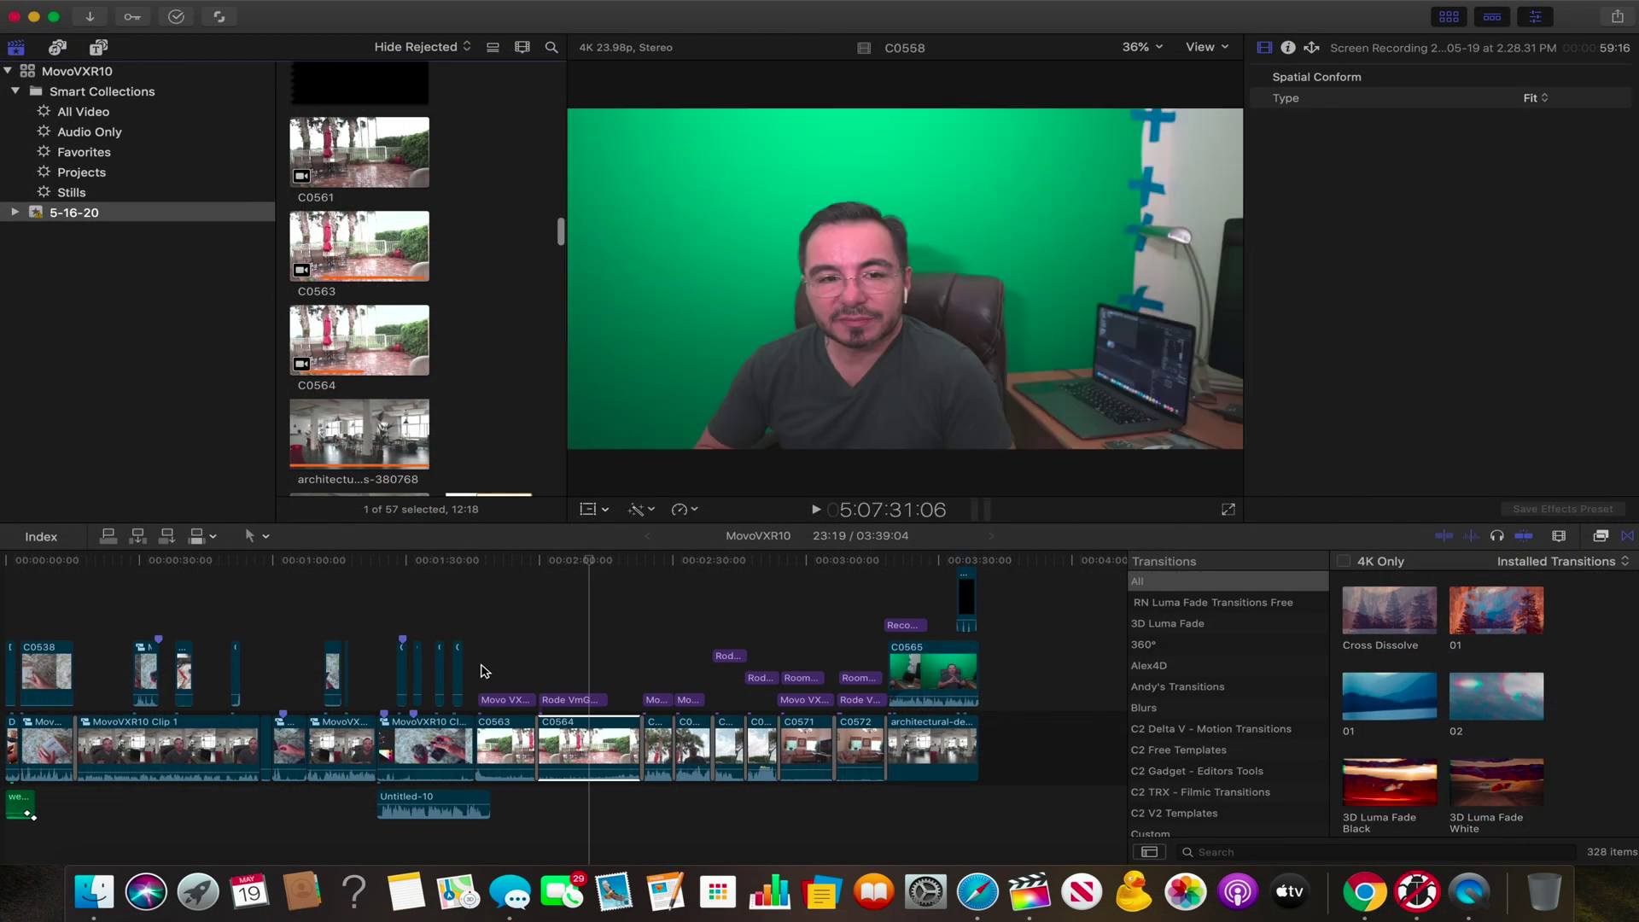
click(554, 732)
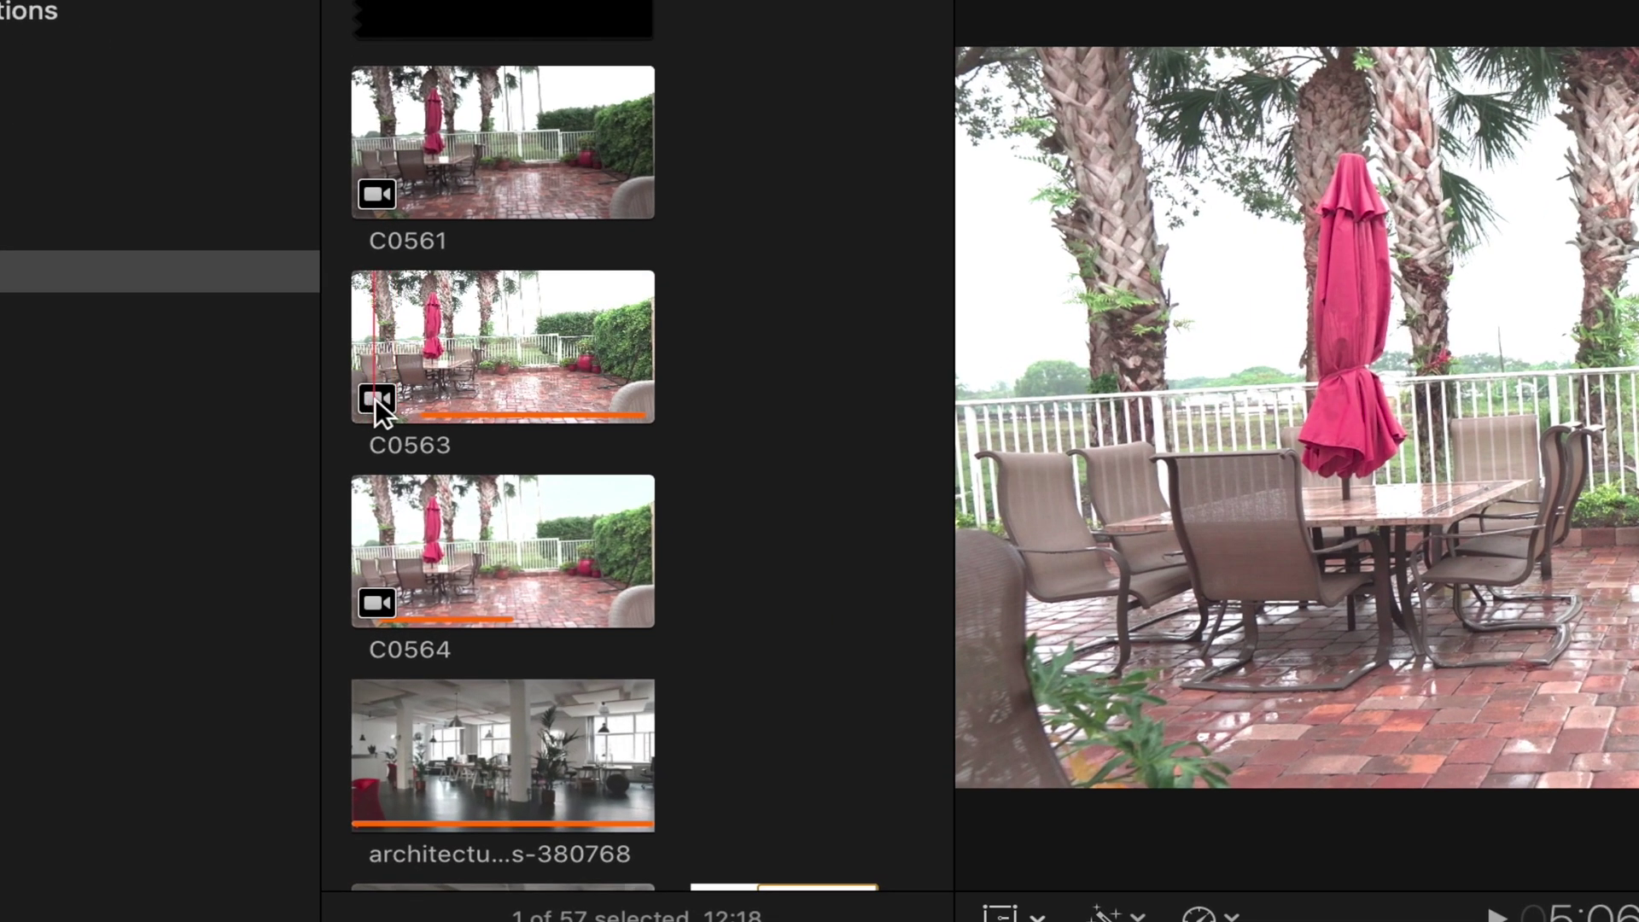
mouse_move(301, 270)
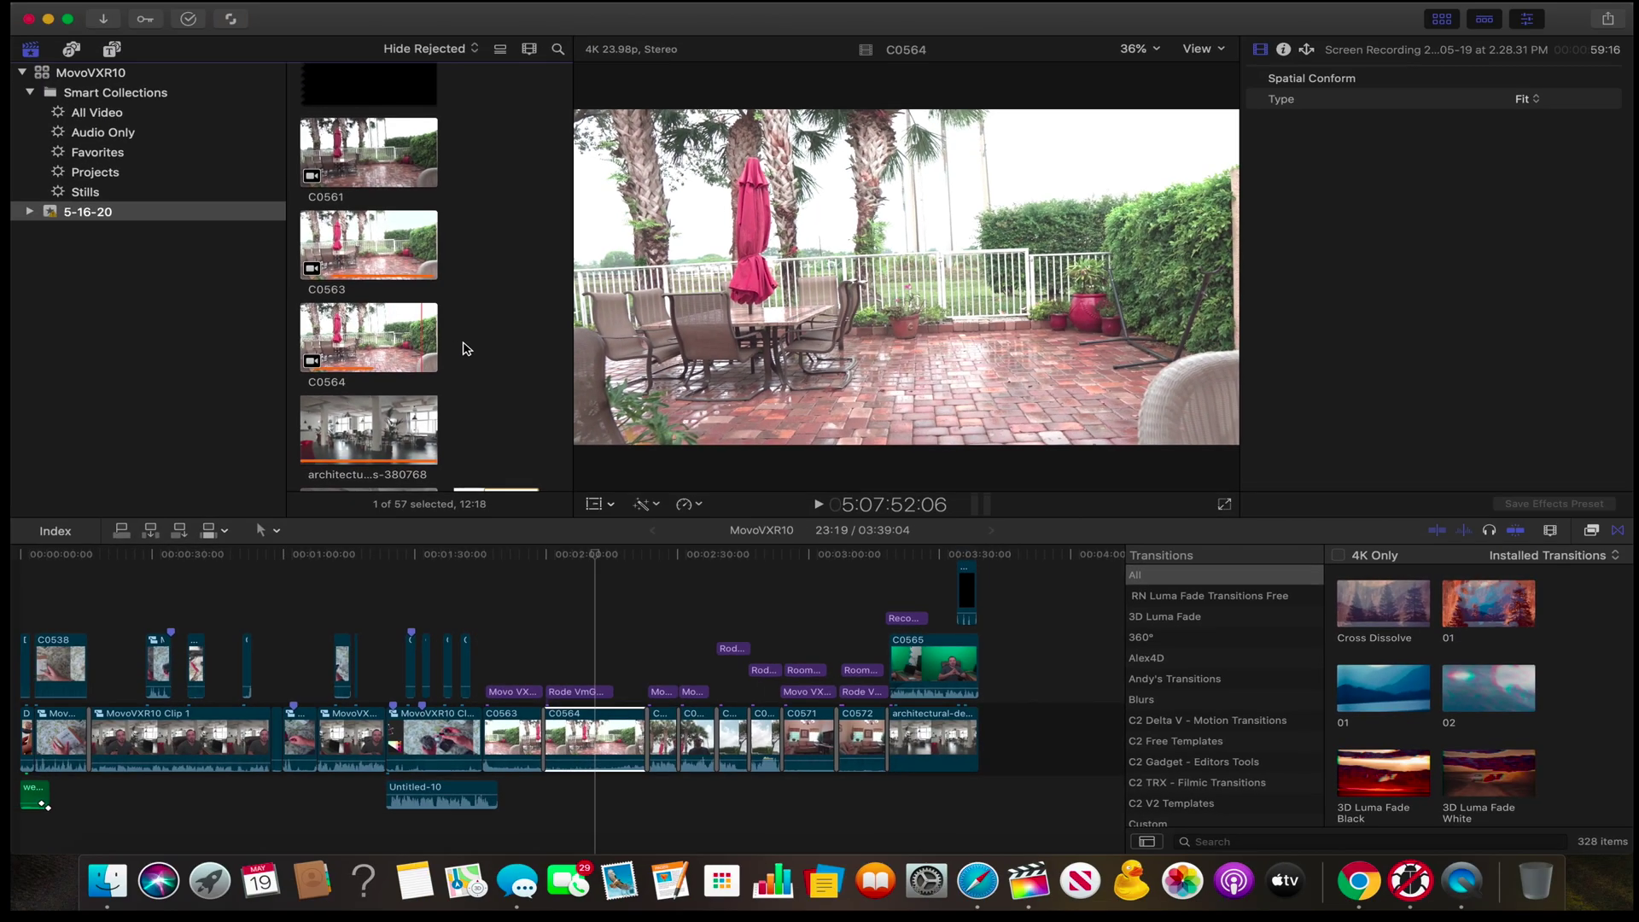
scroll(466, 348, down, 2)
scroll(466, 348, up, 3)
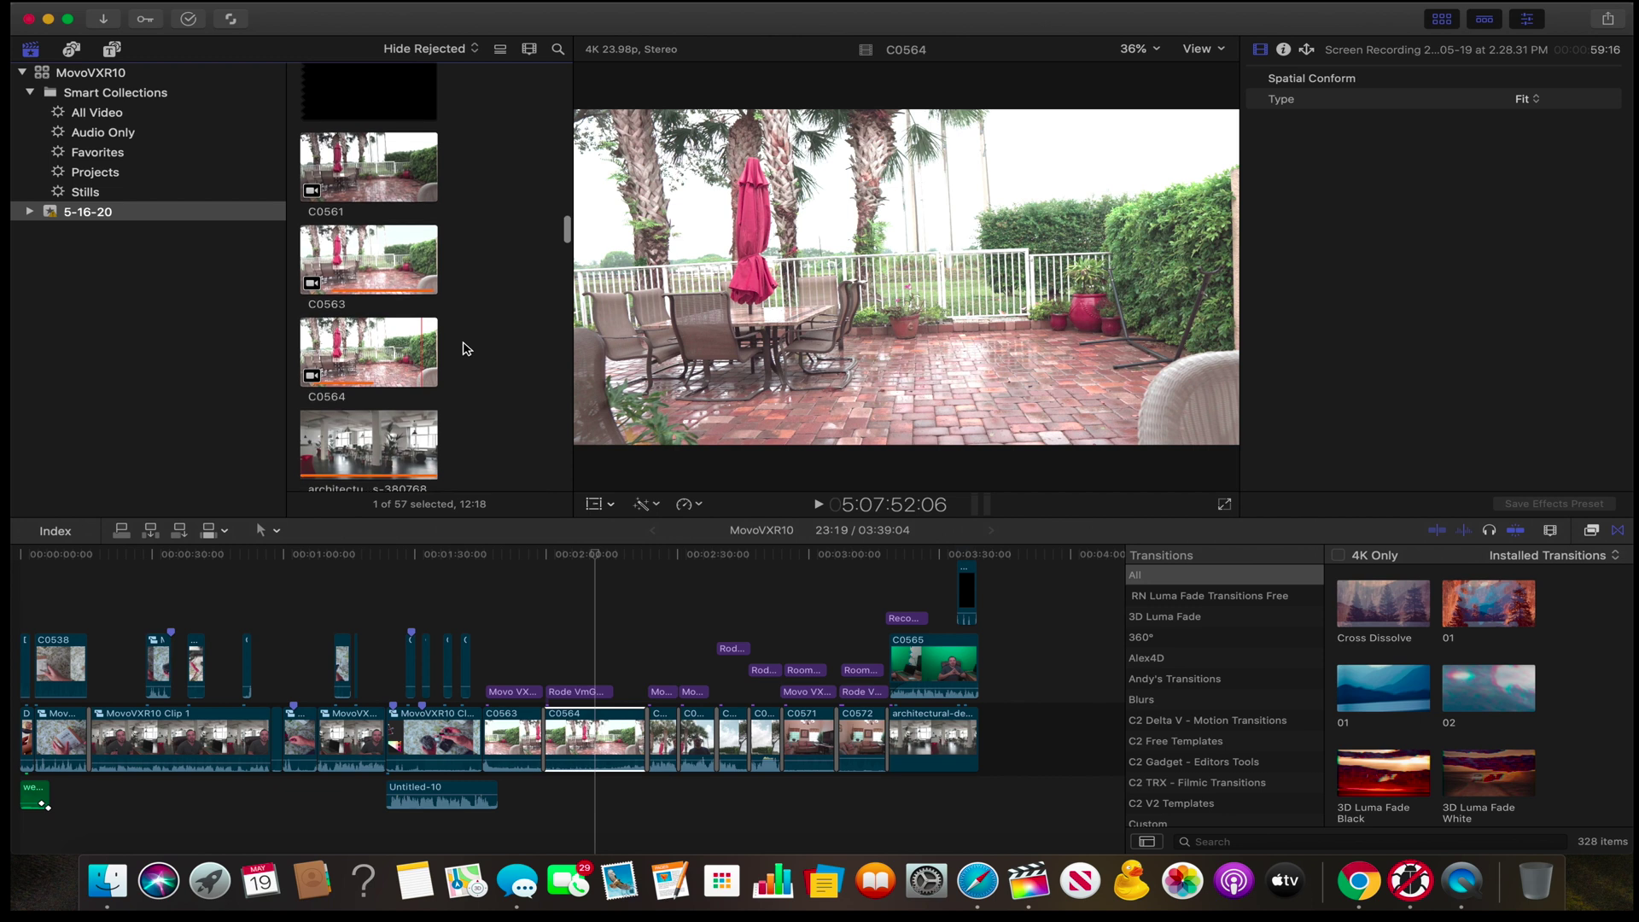
click(394, 189)
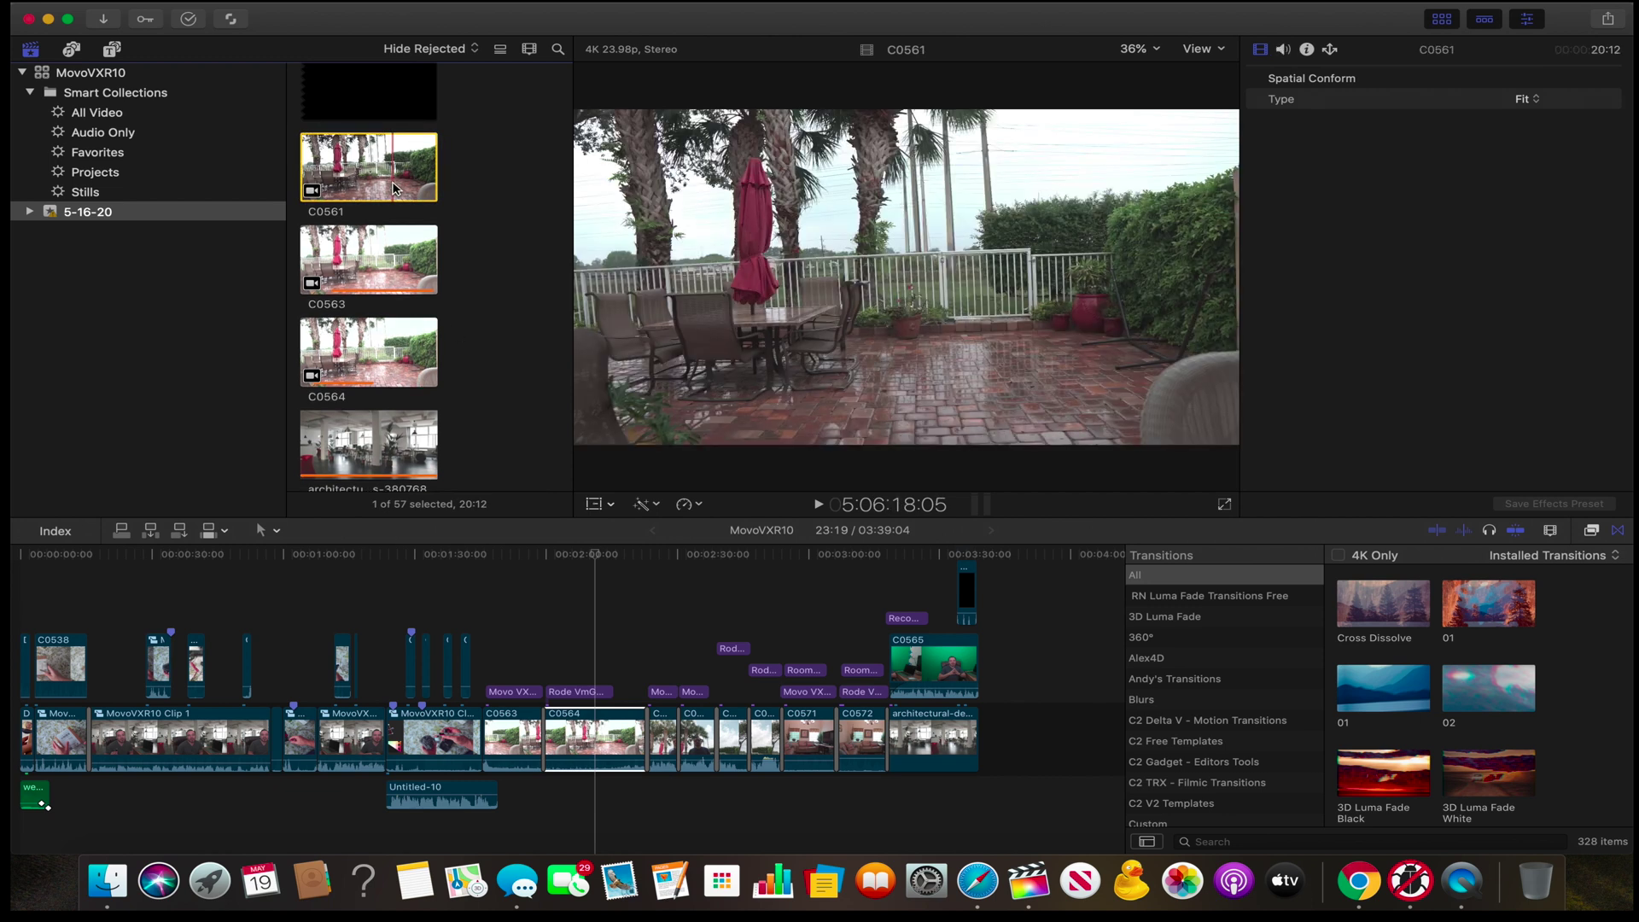
Select clips C0561, C0563 and C0564 together and move them to the Trash
key(Down)
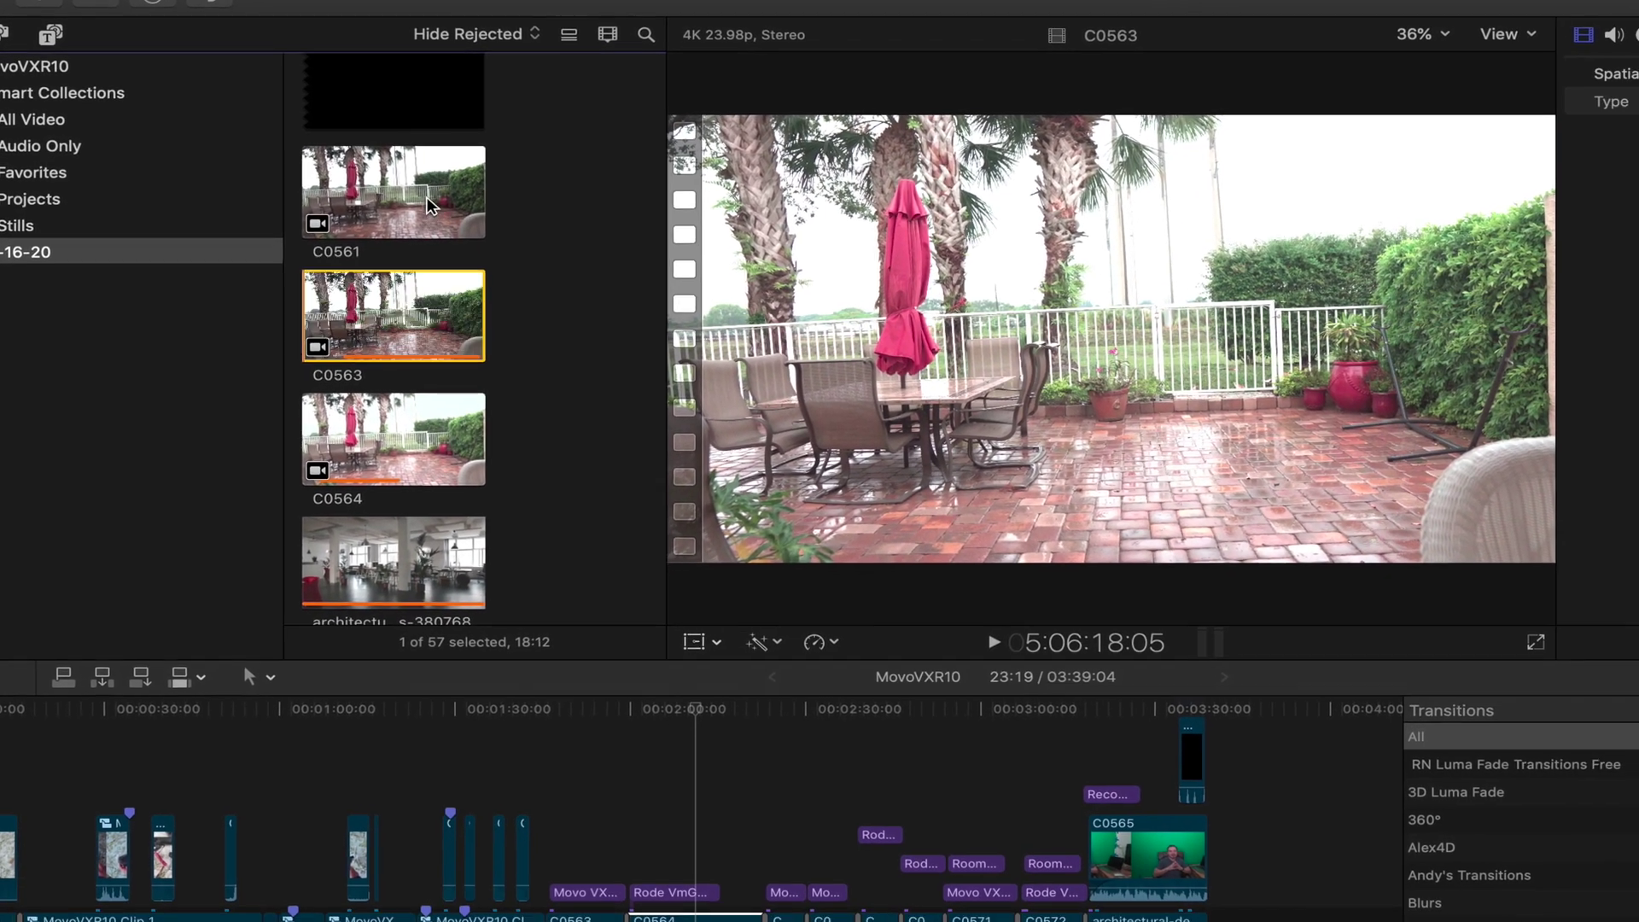
super+click(429, 205)
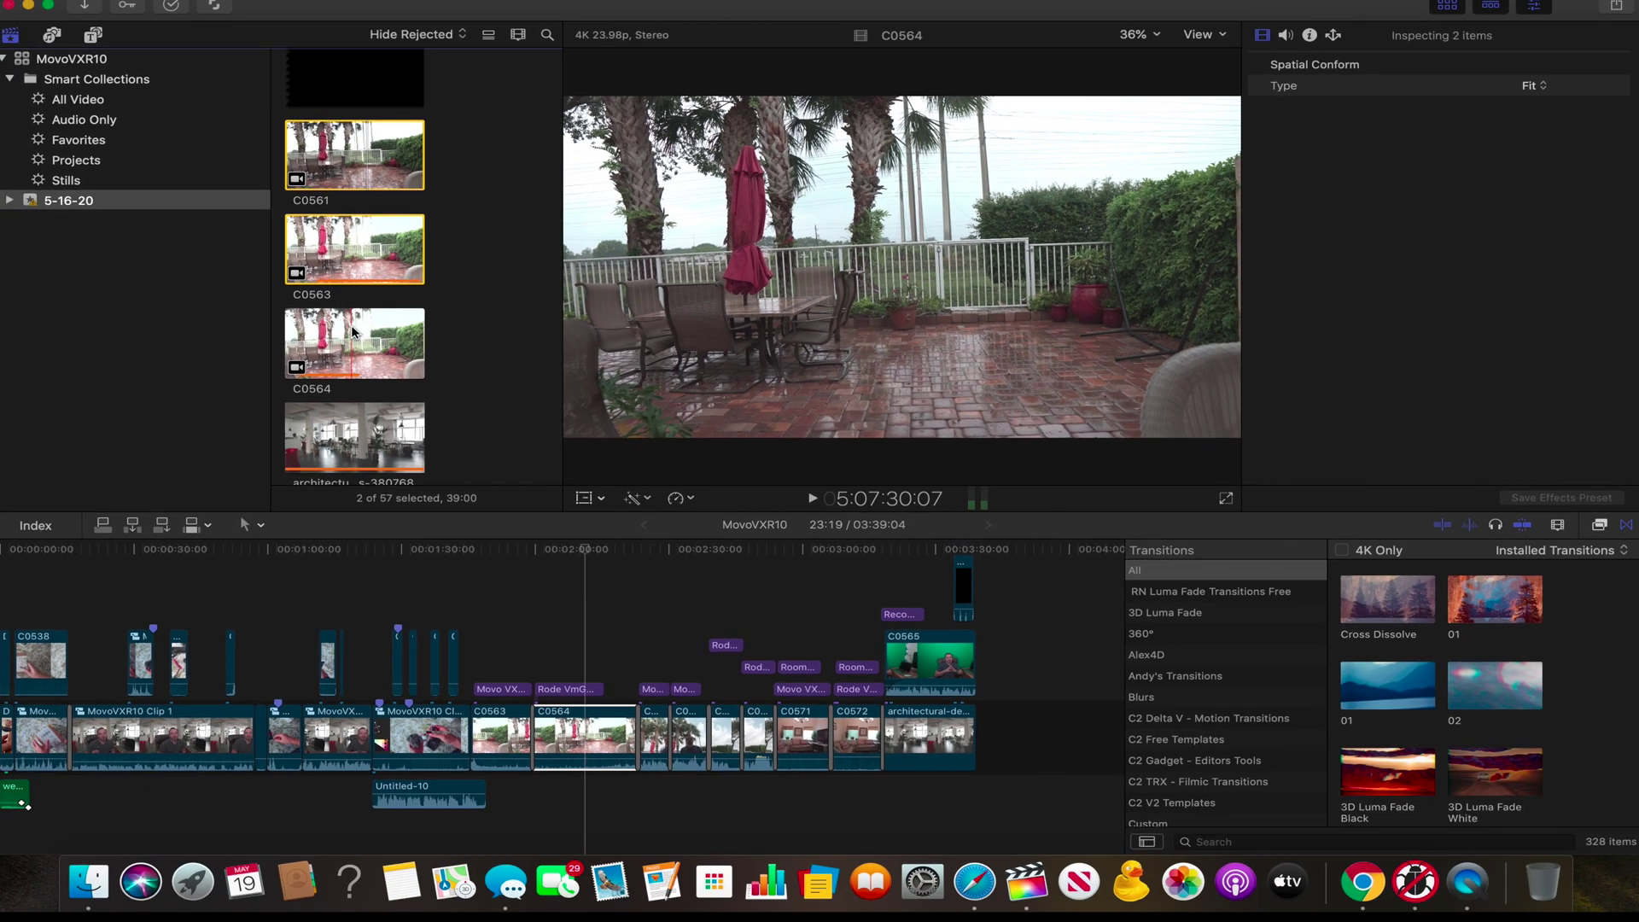
super+click(352, 326)
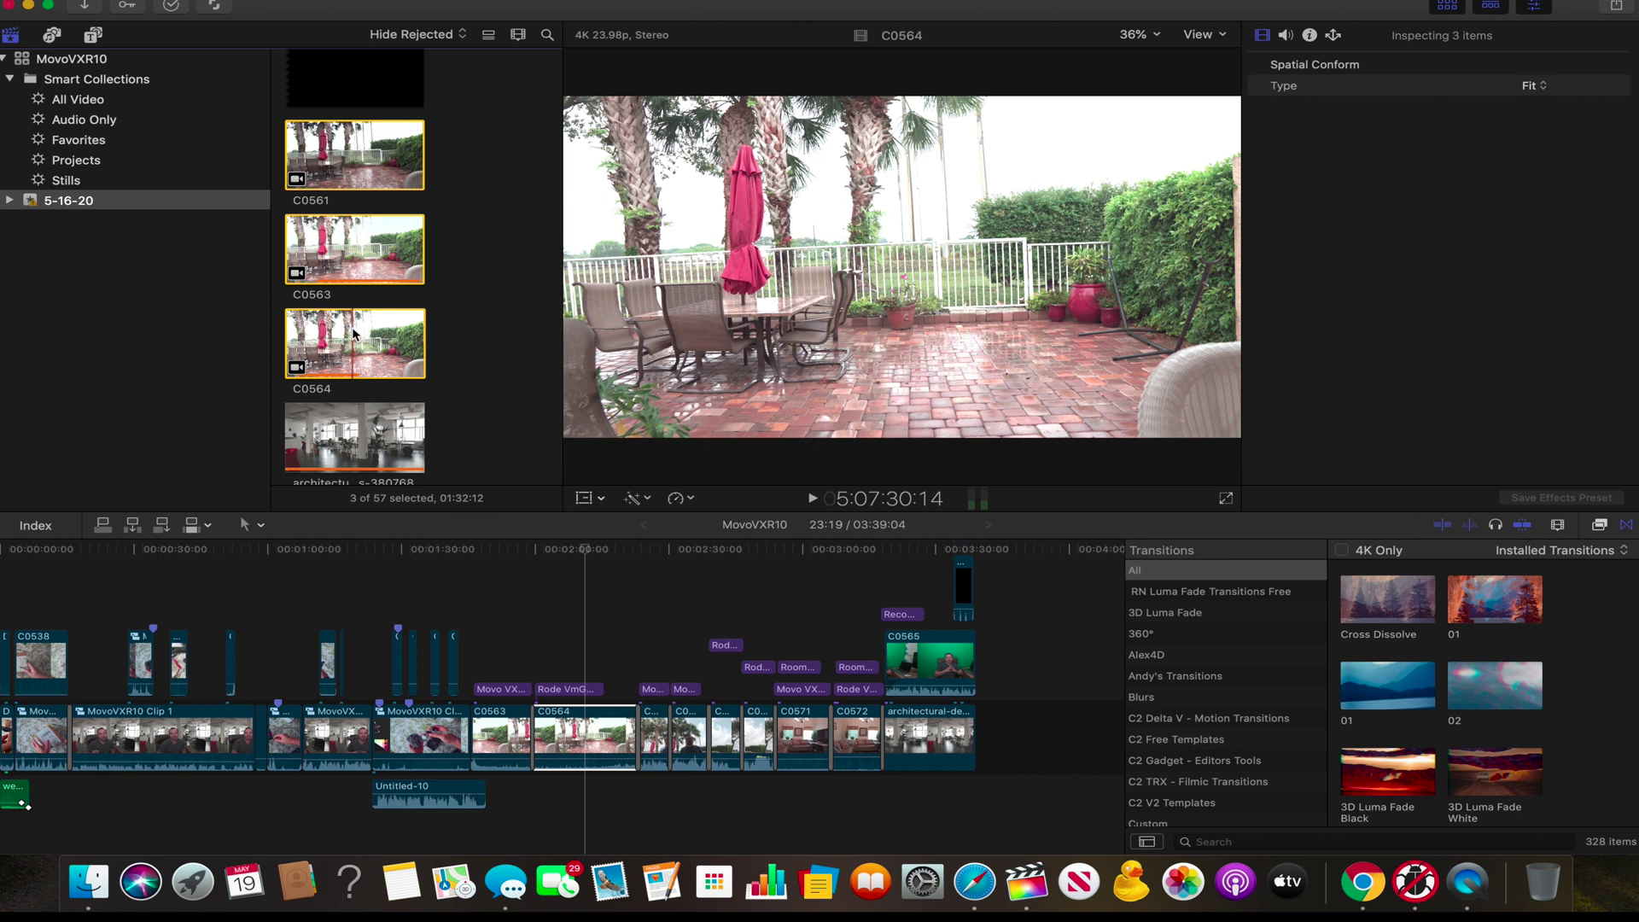
key(super+BackSpace)
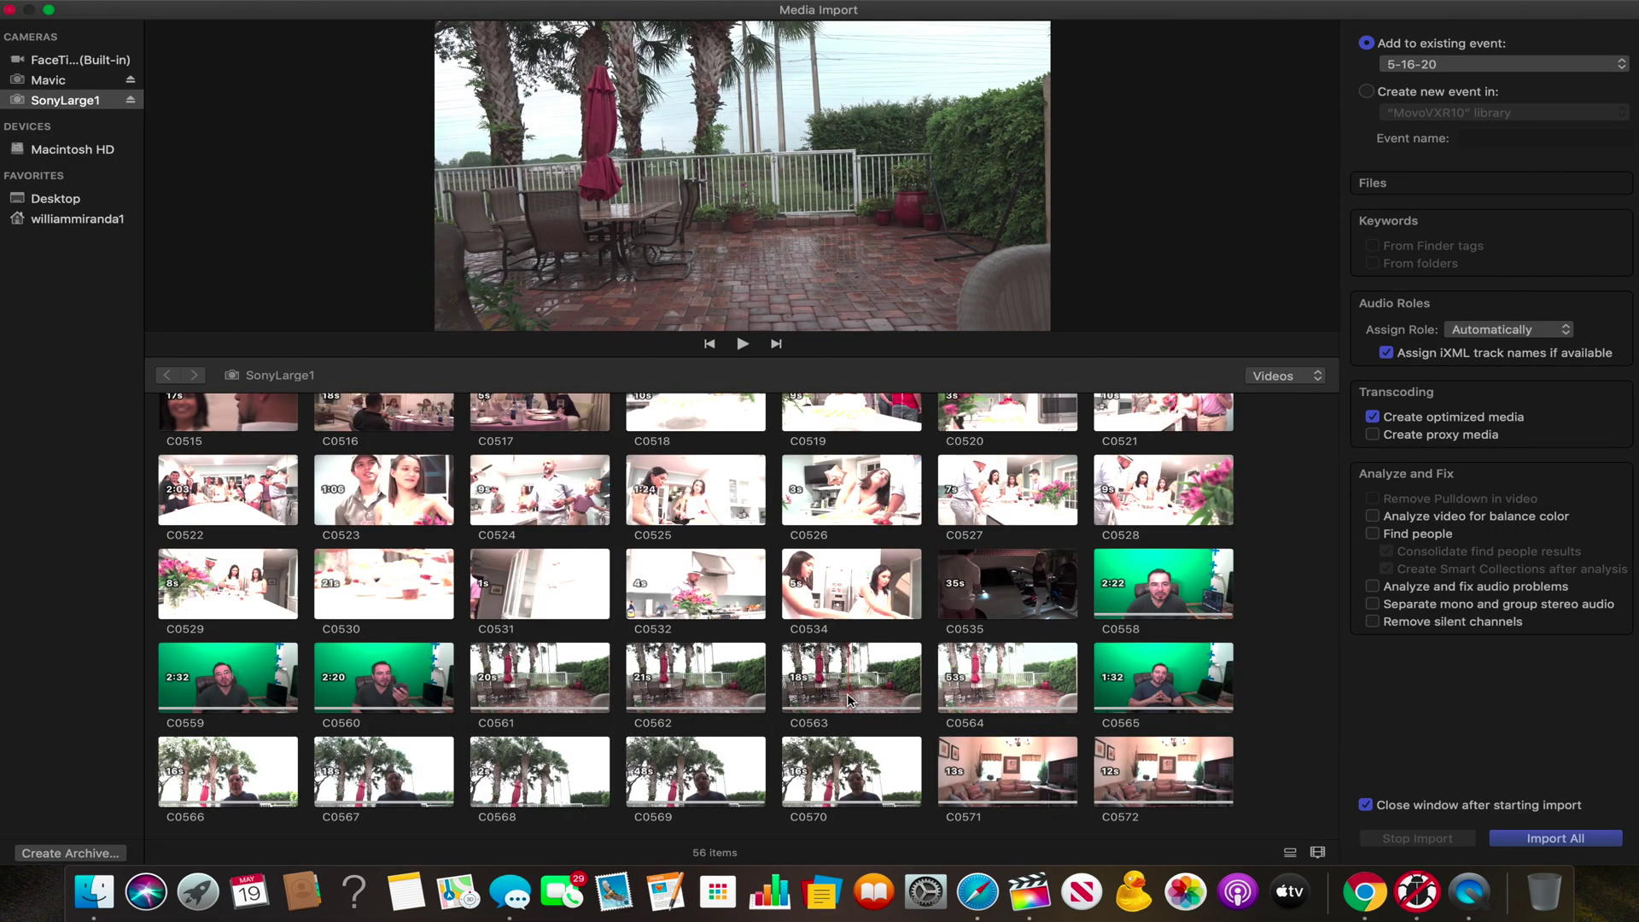
In Media Import, select C0563 and C0564 on SonyLarge1 and import them
click(849, 700)
shift+click(1016, 683)
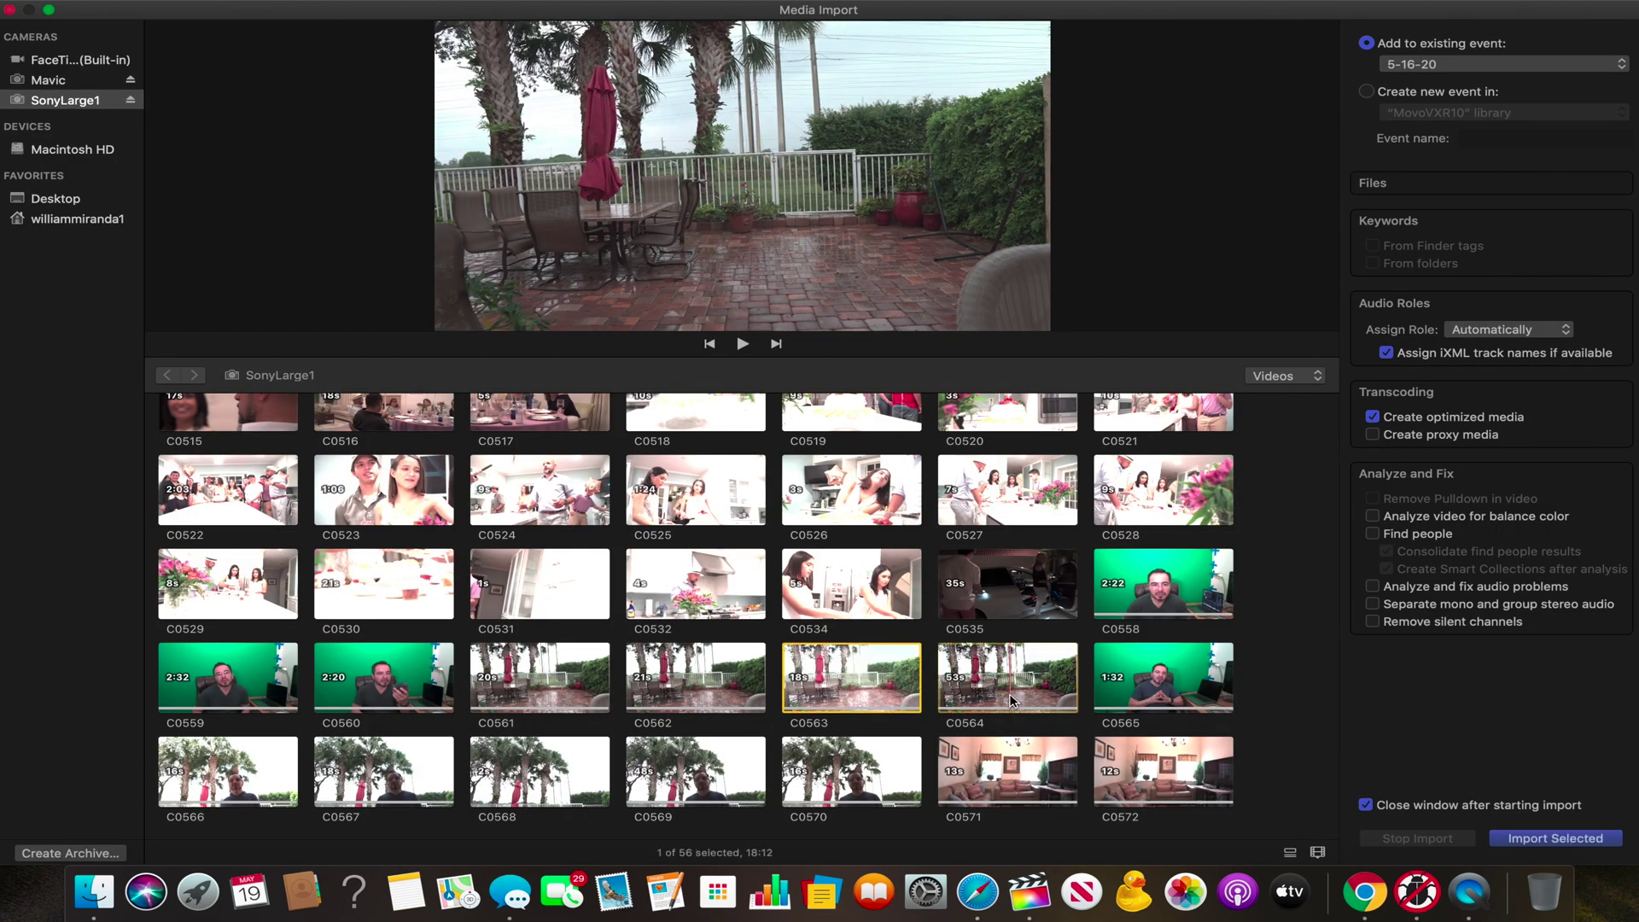
click(1548, 839)
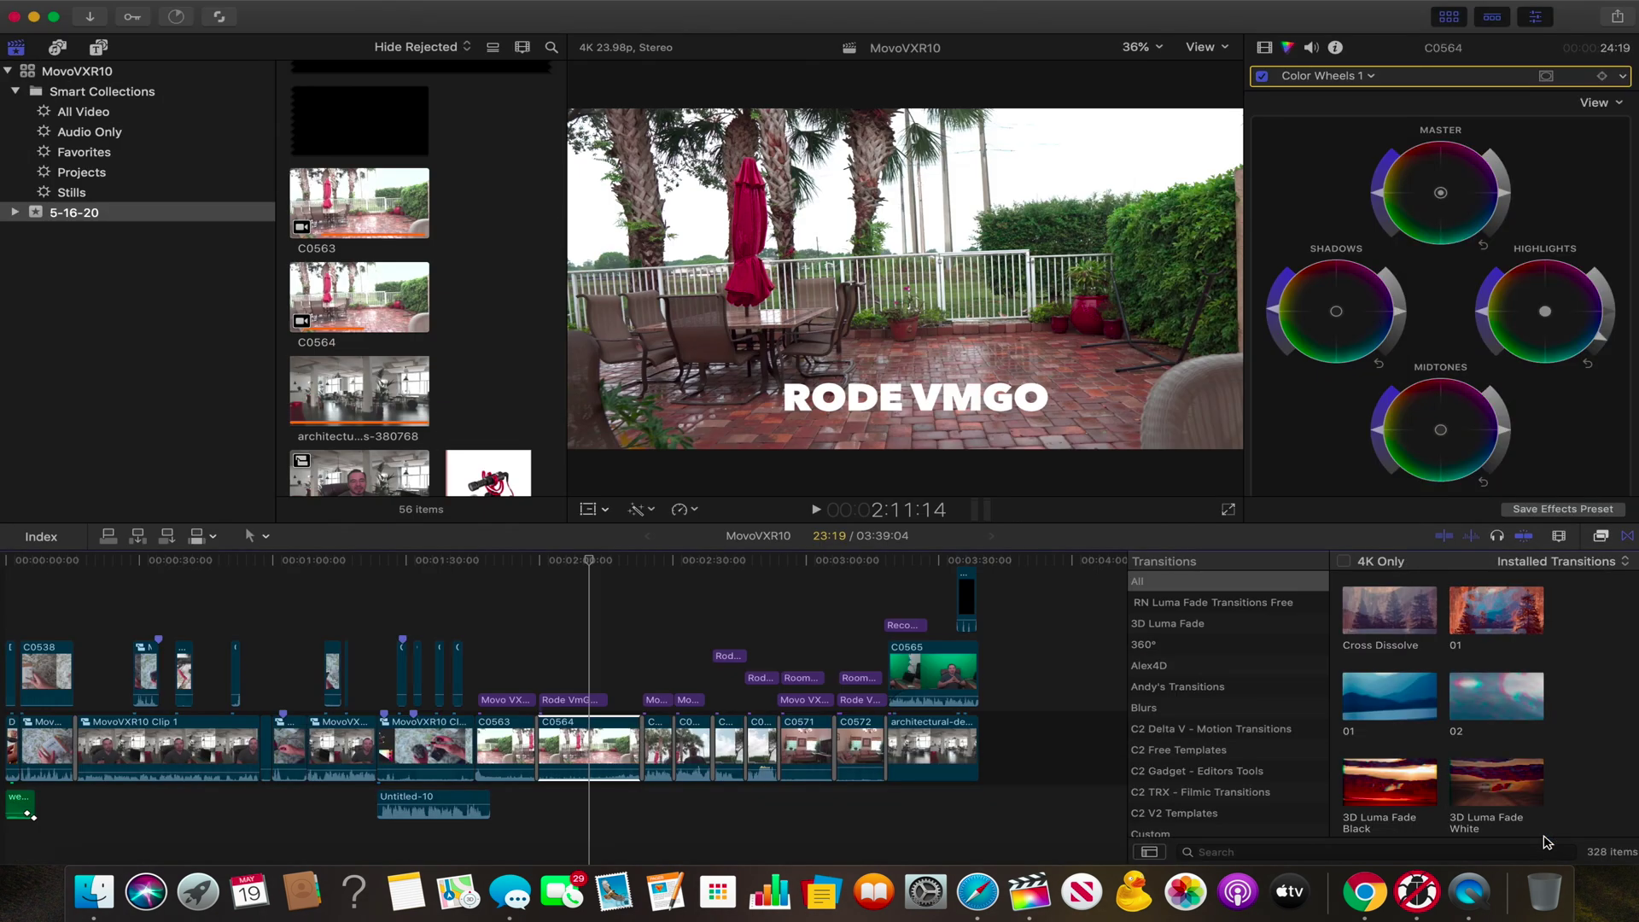
Marquee-select all clips in the MovoVXR10 timeline and remove them with Edit > Cut
drag(7, 590, 1074, 846)
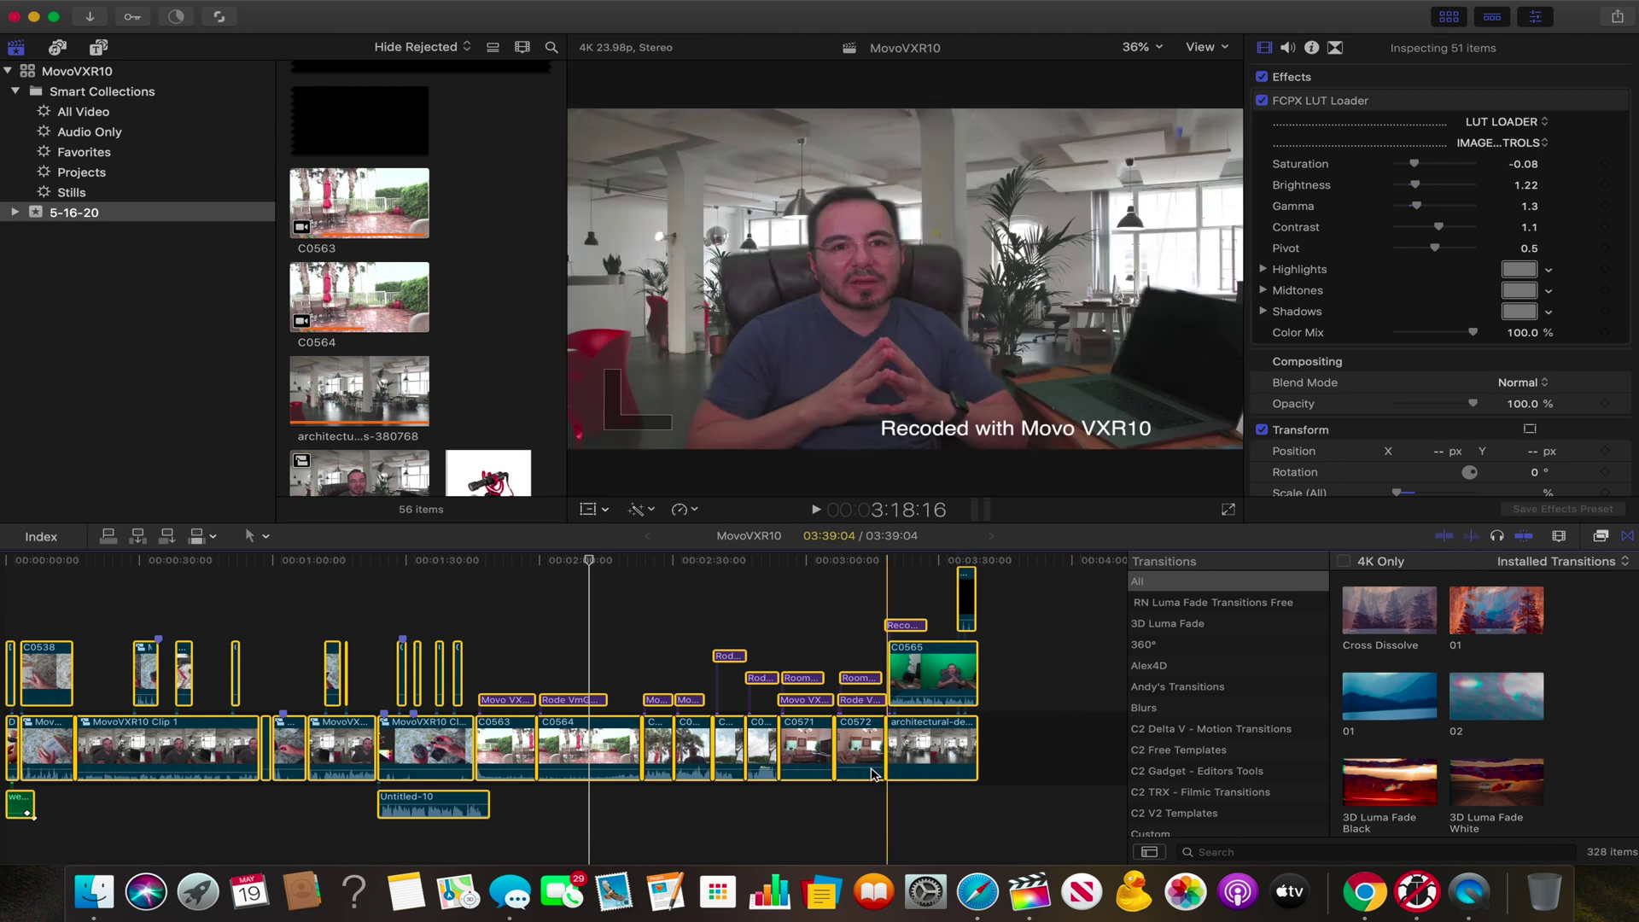
mouse_move(261, 4)
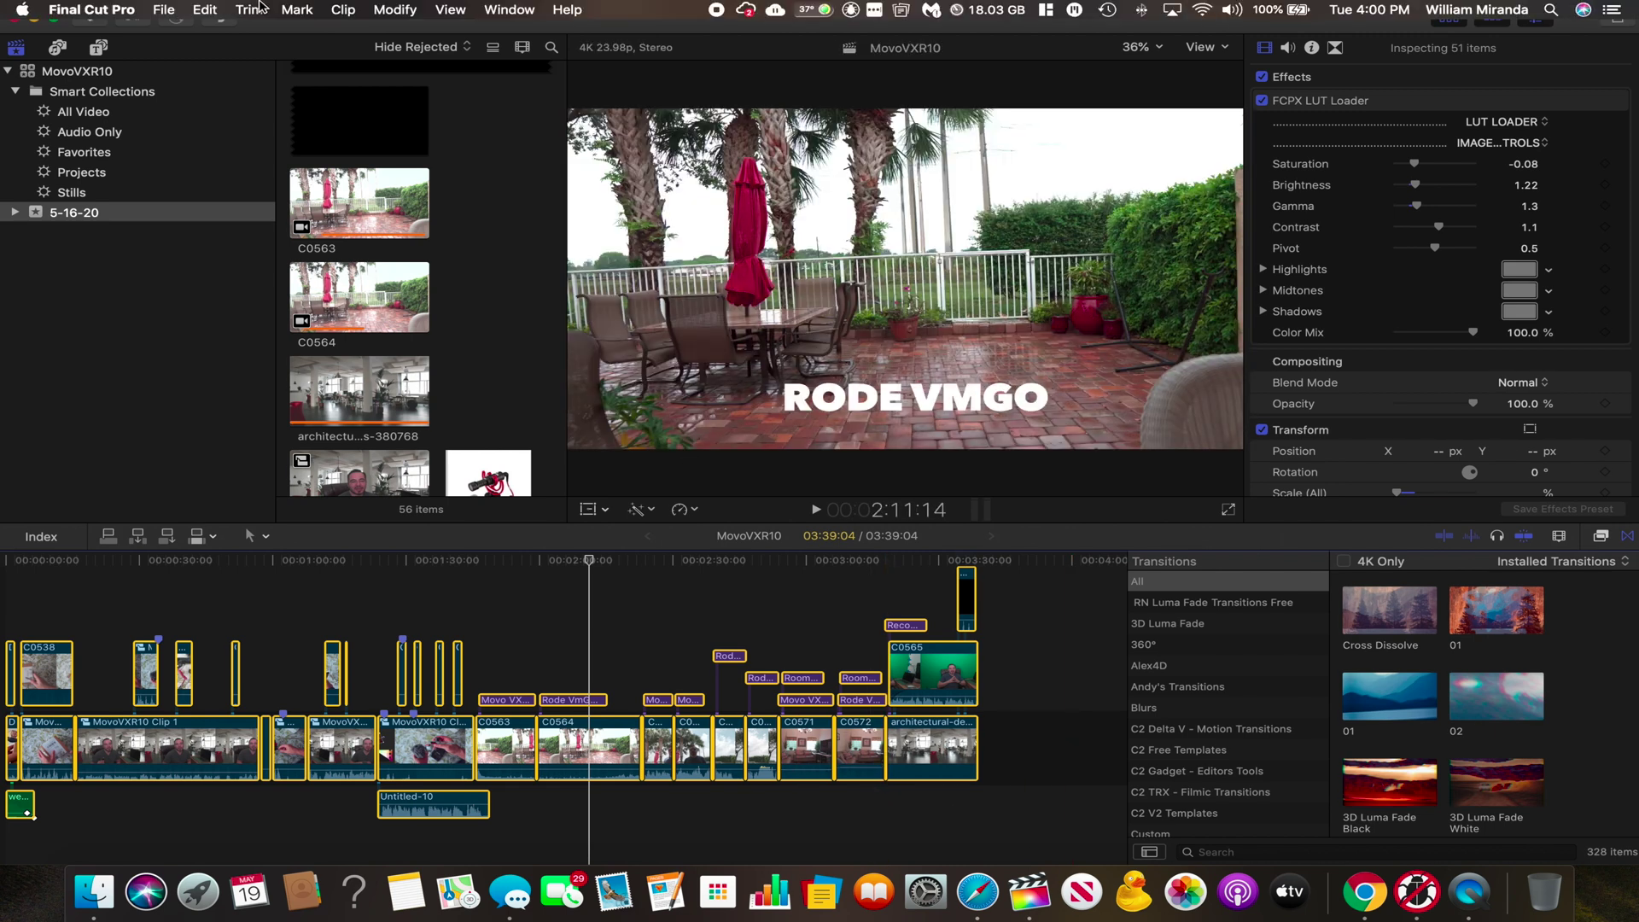
click(209, 9)
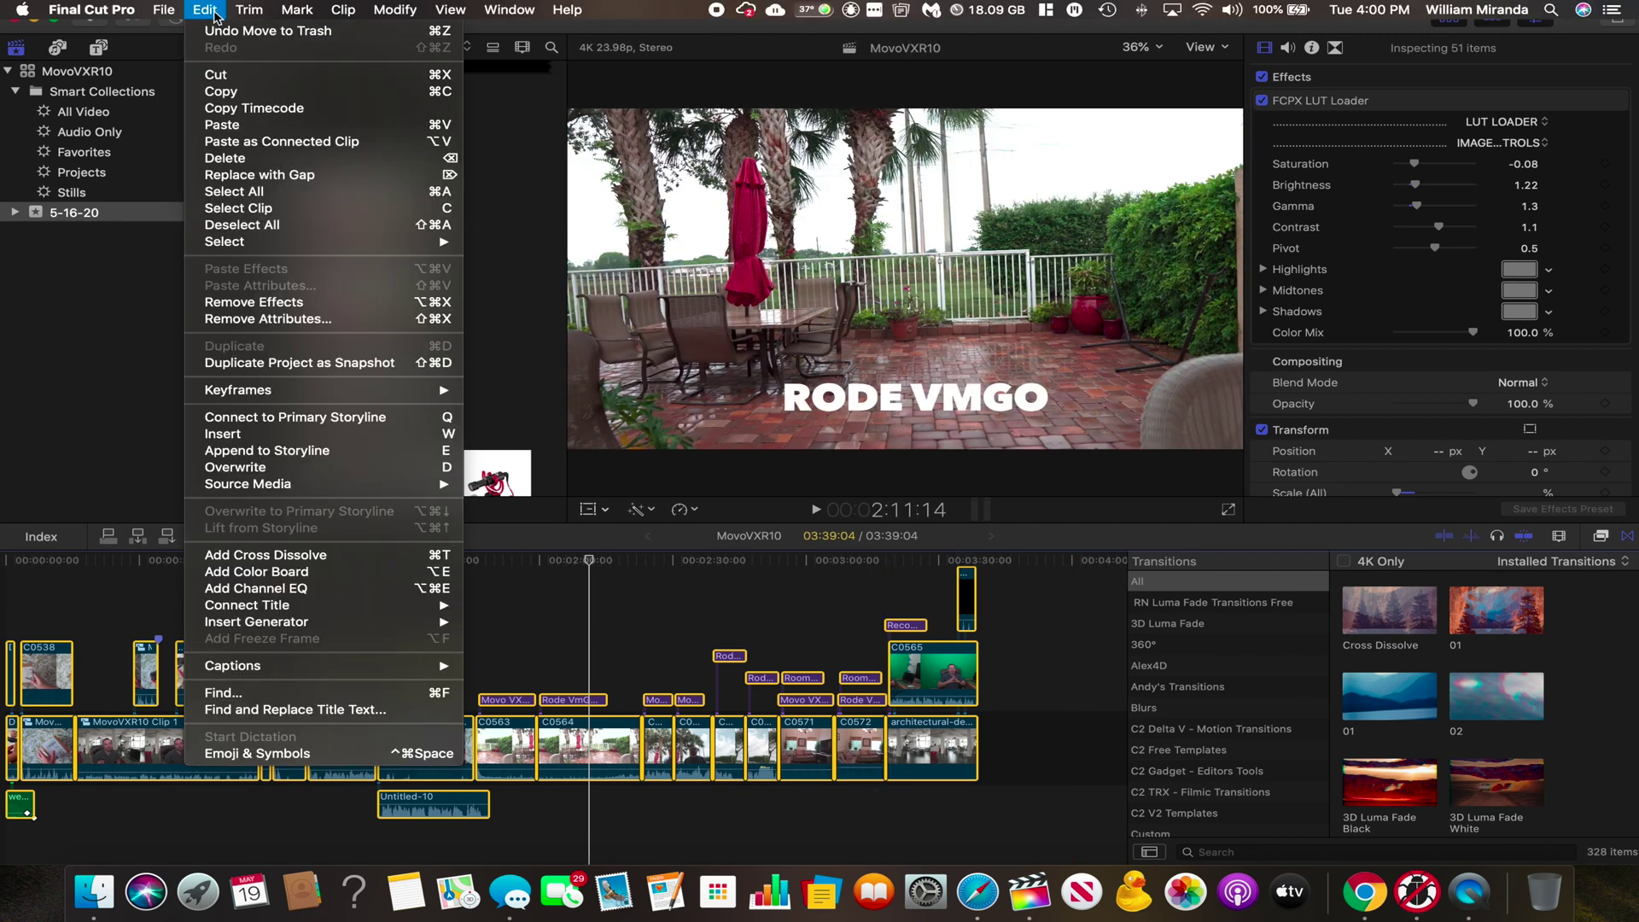
click(217, 75)
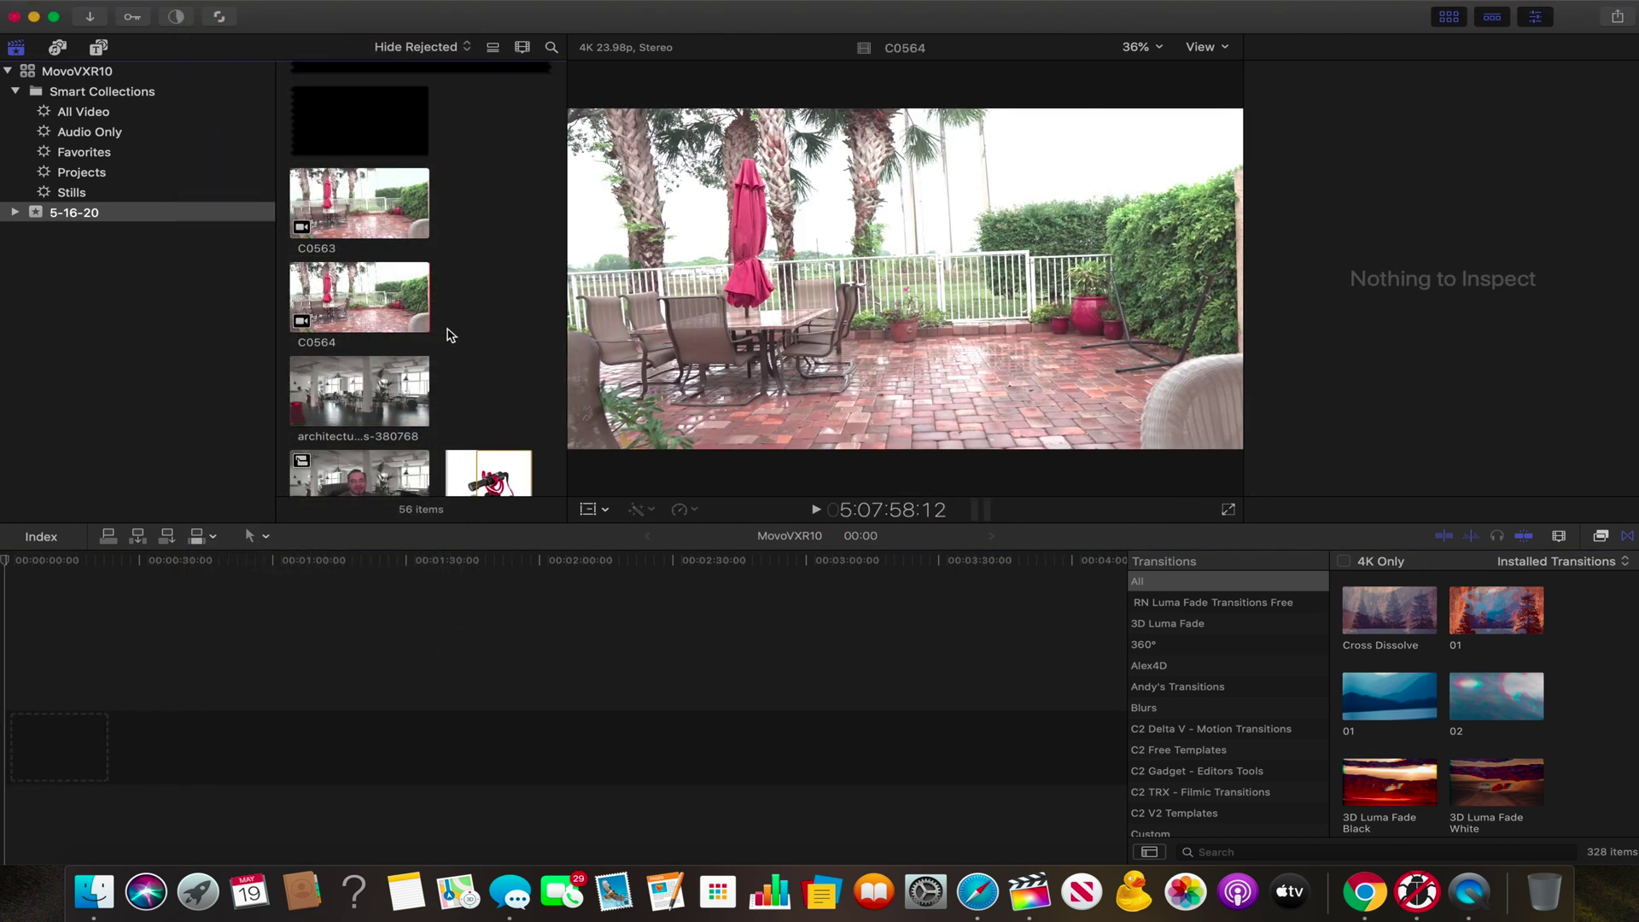
drag(450, 334, 320, 206)
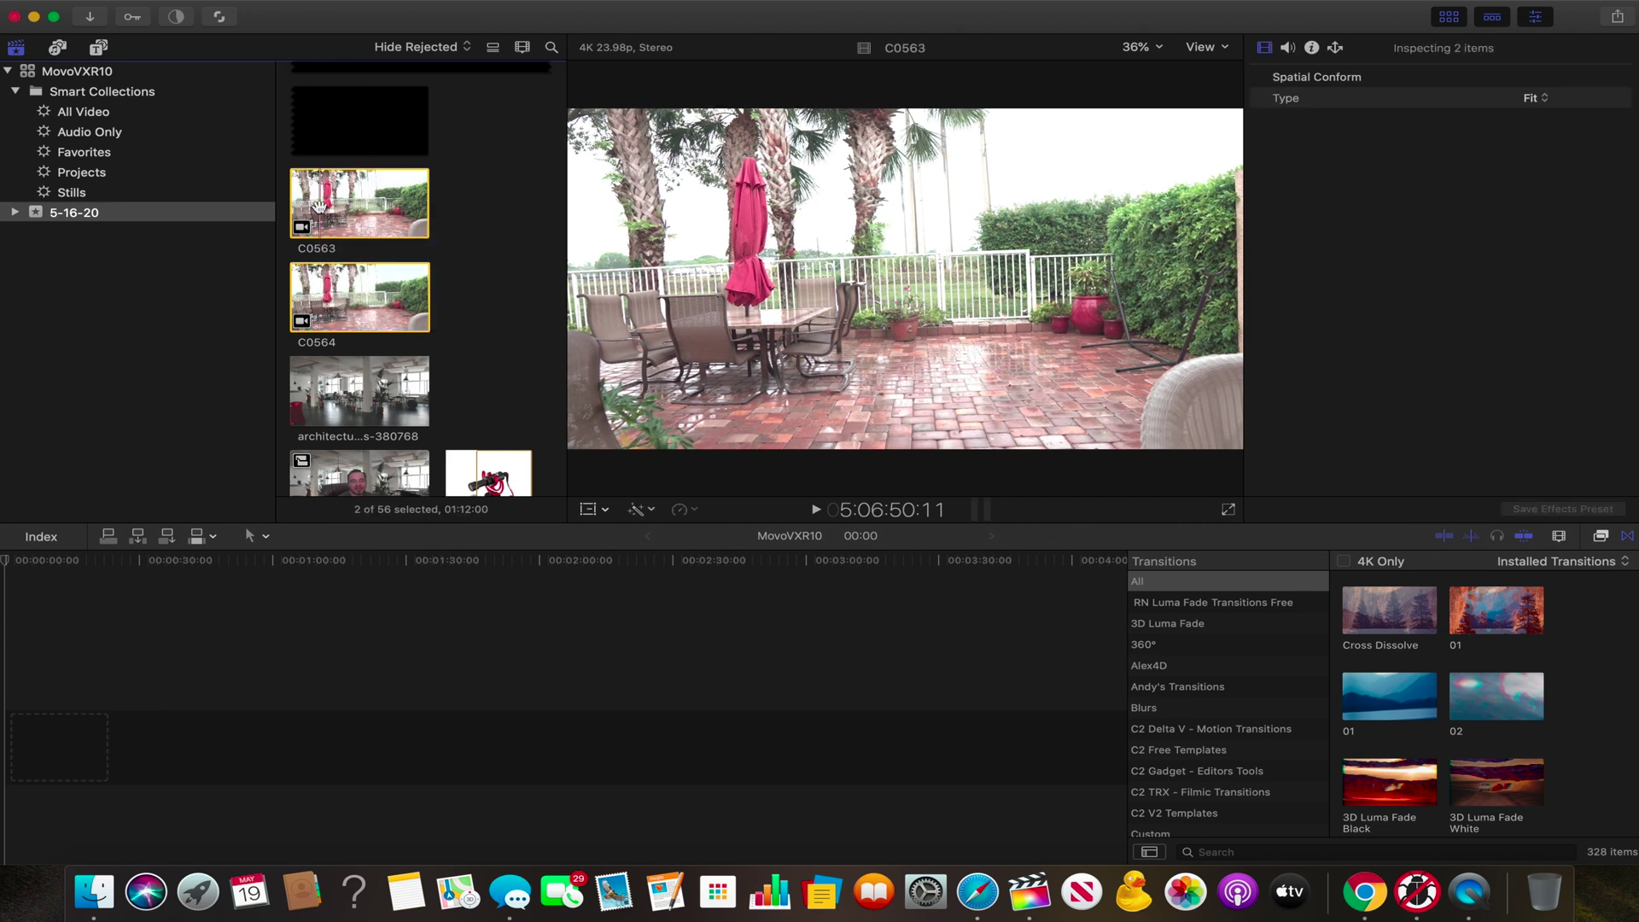
key(super+BackSpace)
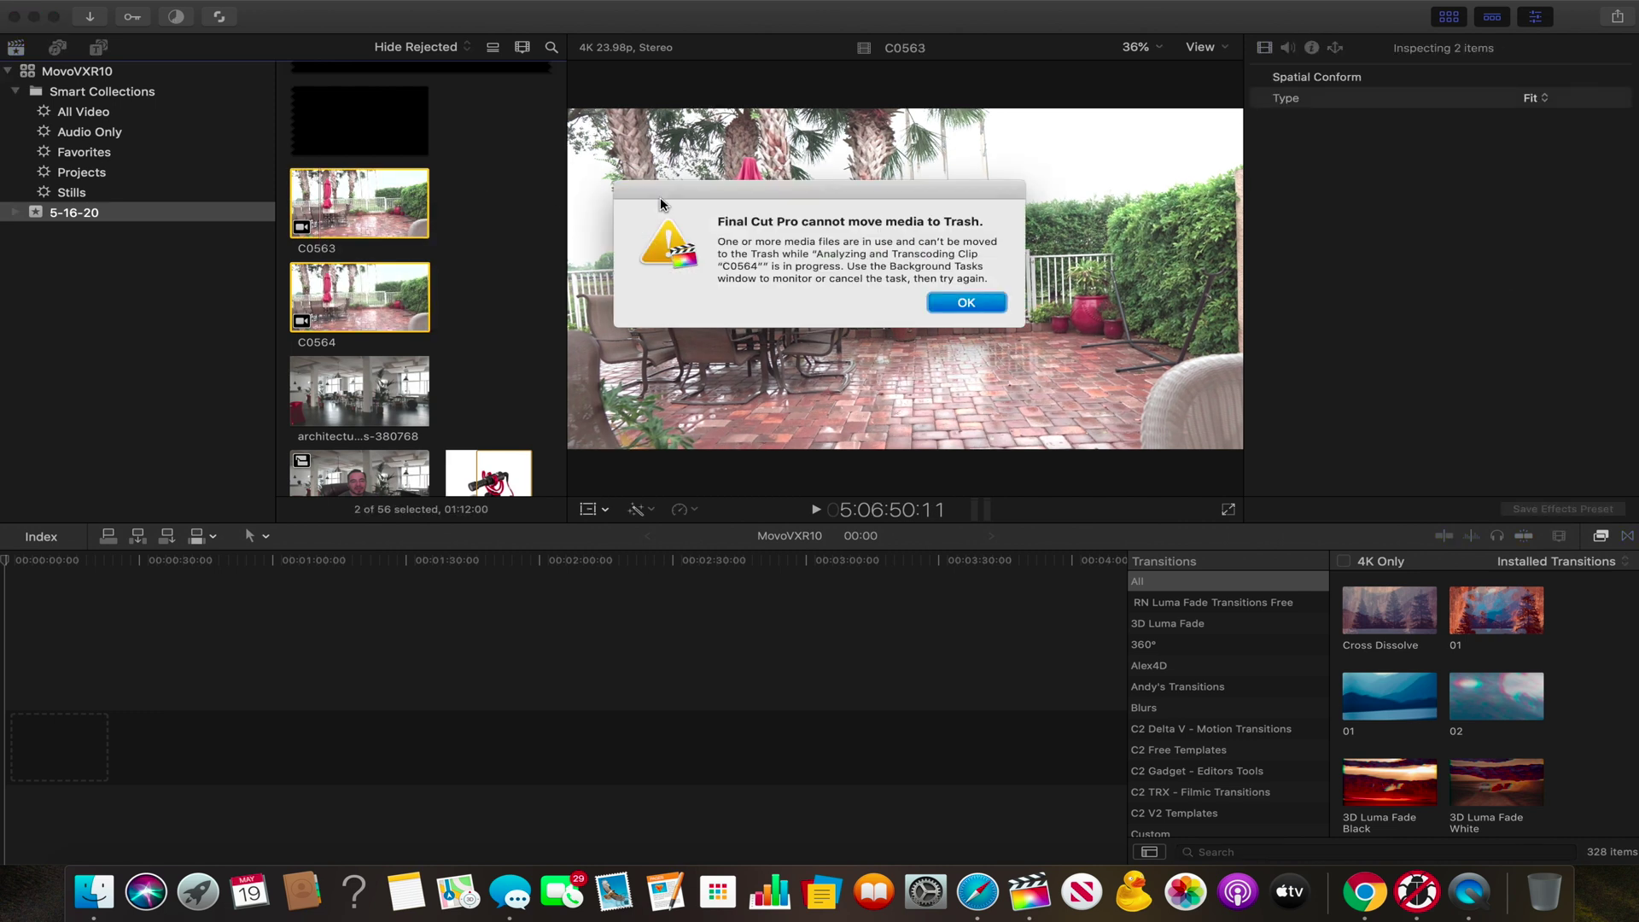
click(964, 303)
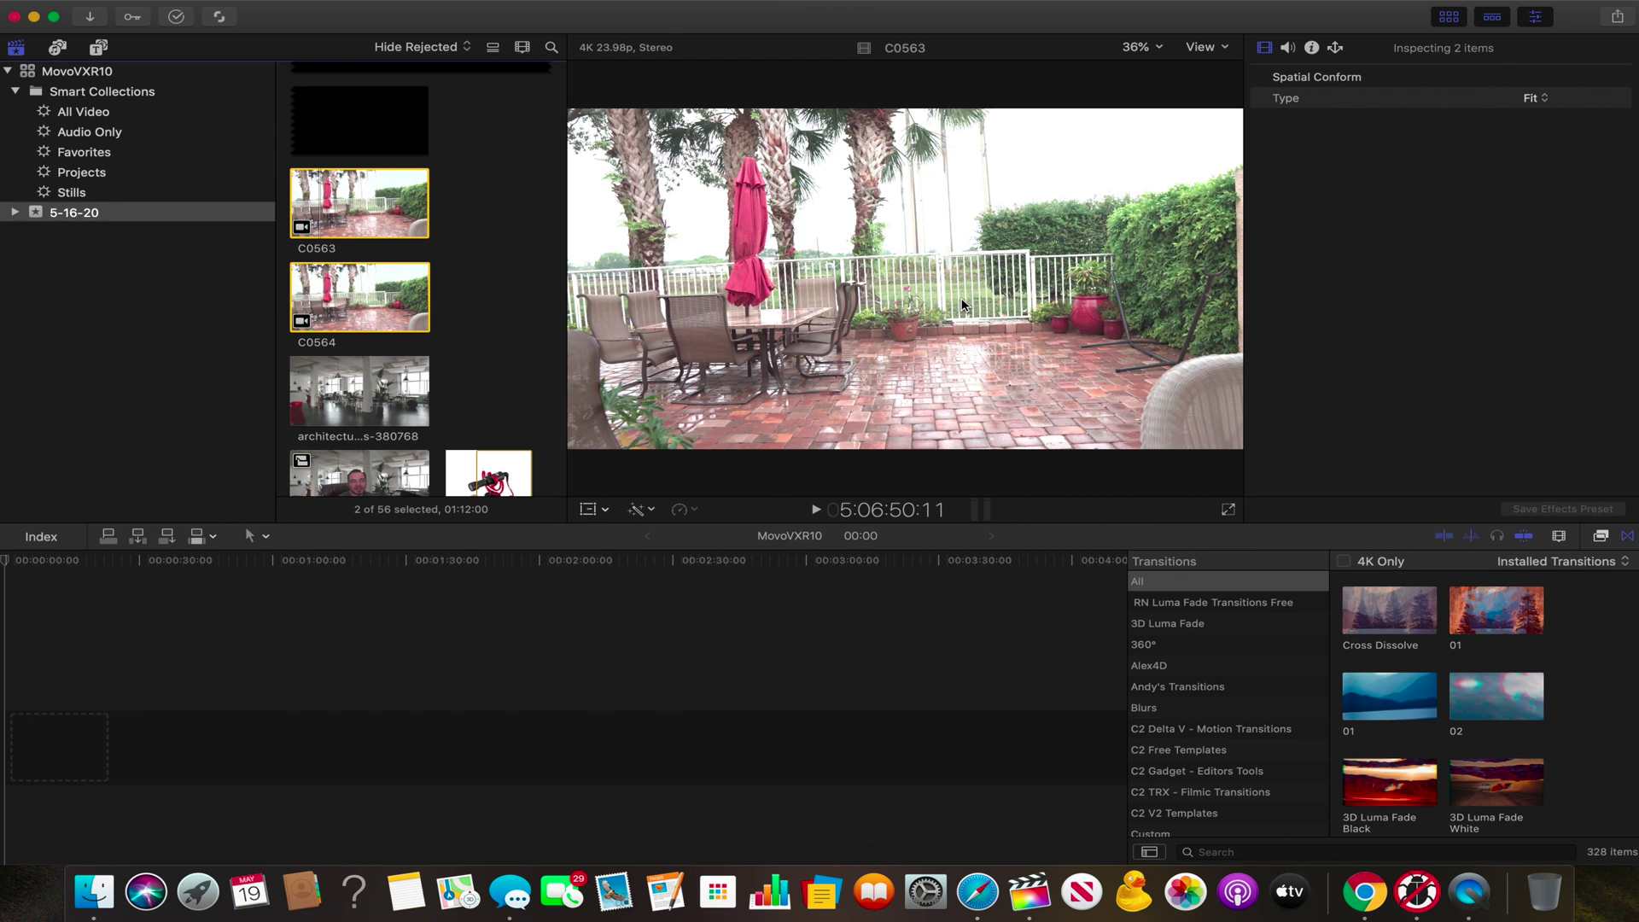
Delete clips C0563 and C0564 from the 5-16-20 event browser
click(385, 219)
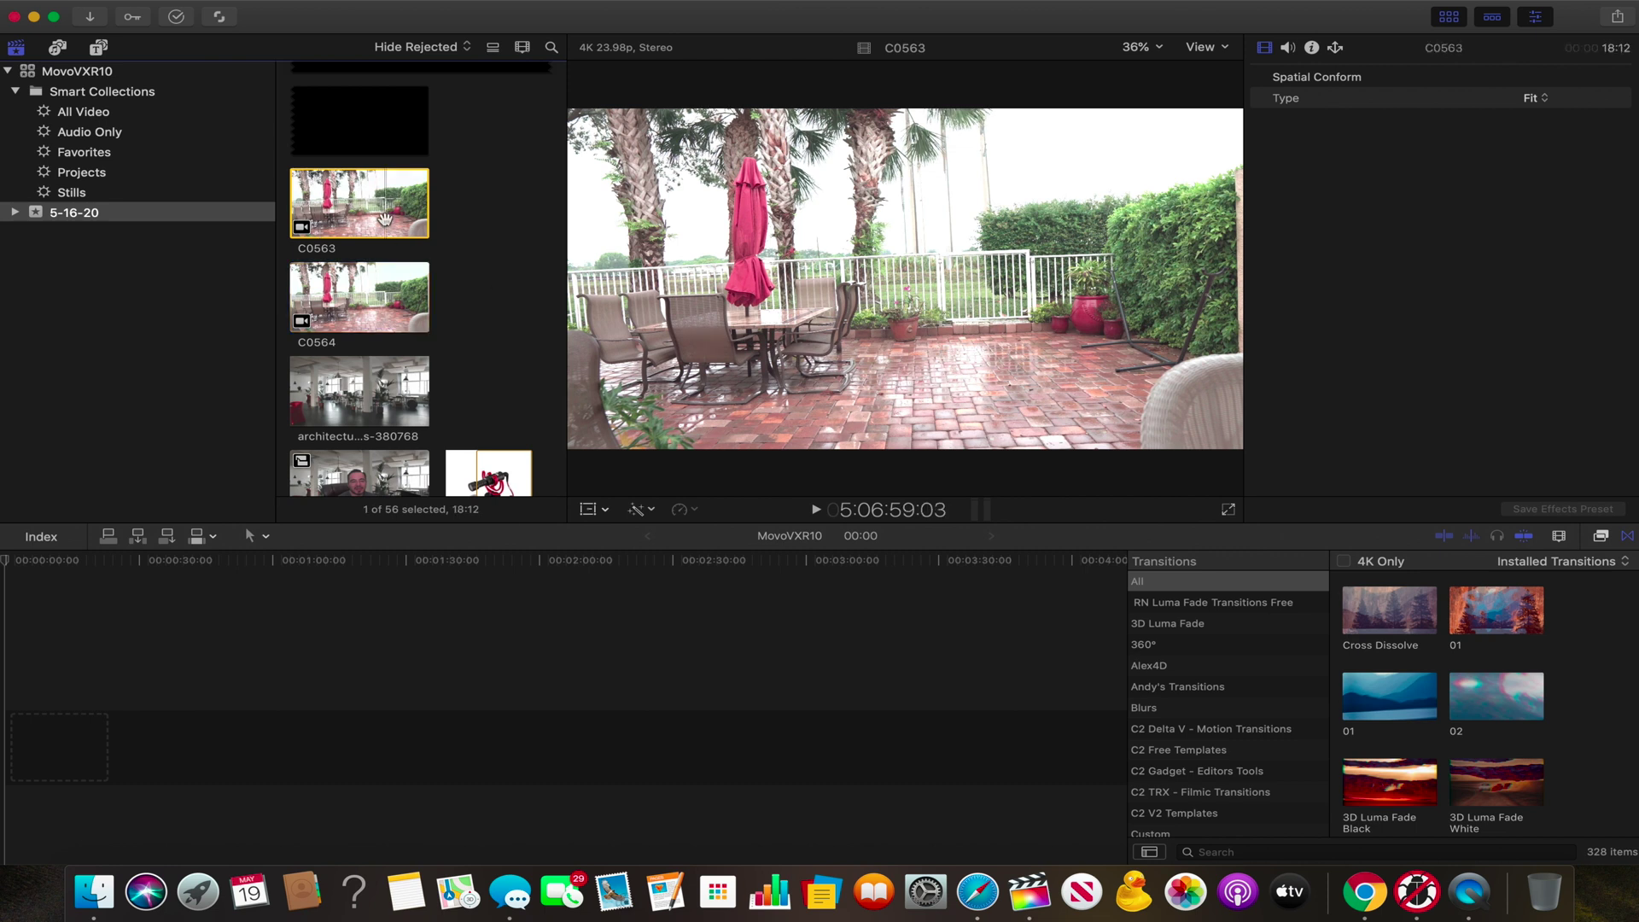
key(super+BackSpace)
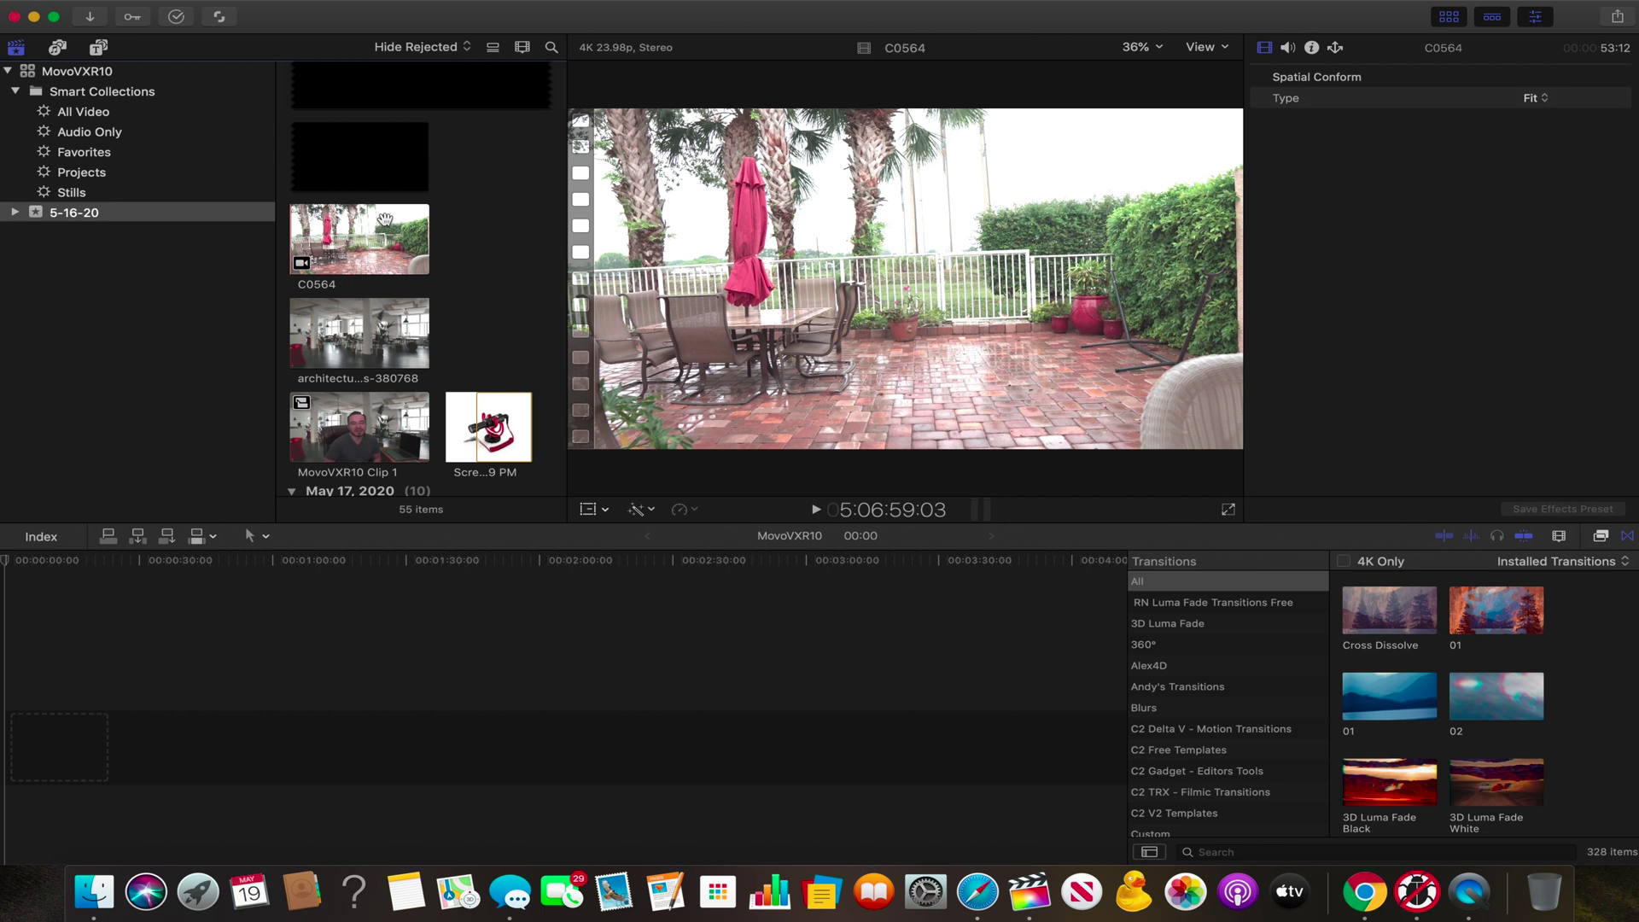
click(386, 222)
key(super+BackSpace)
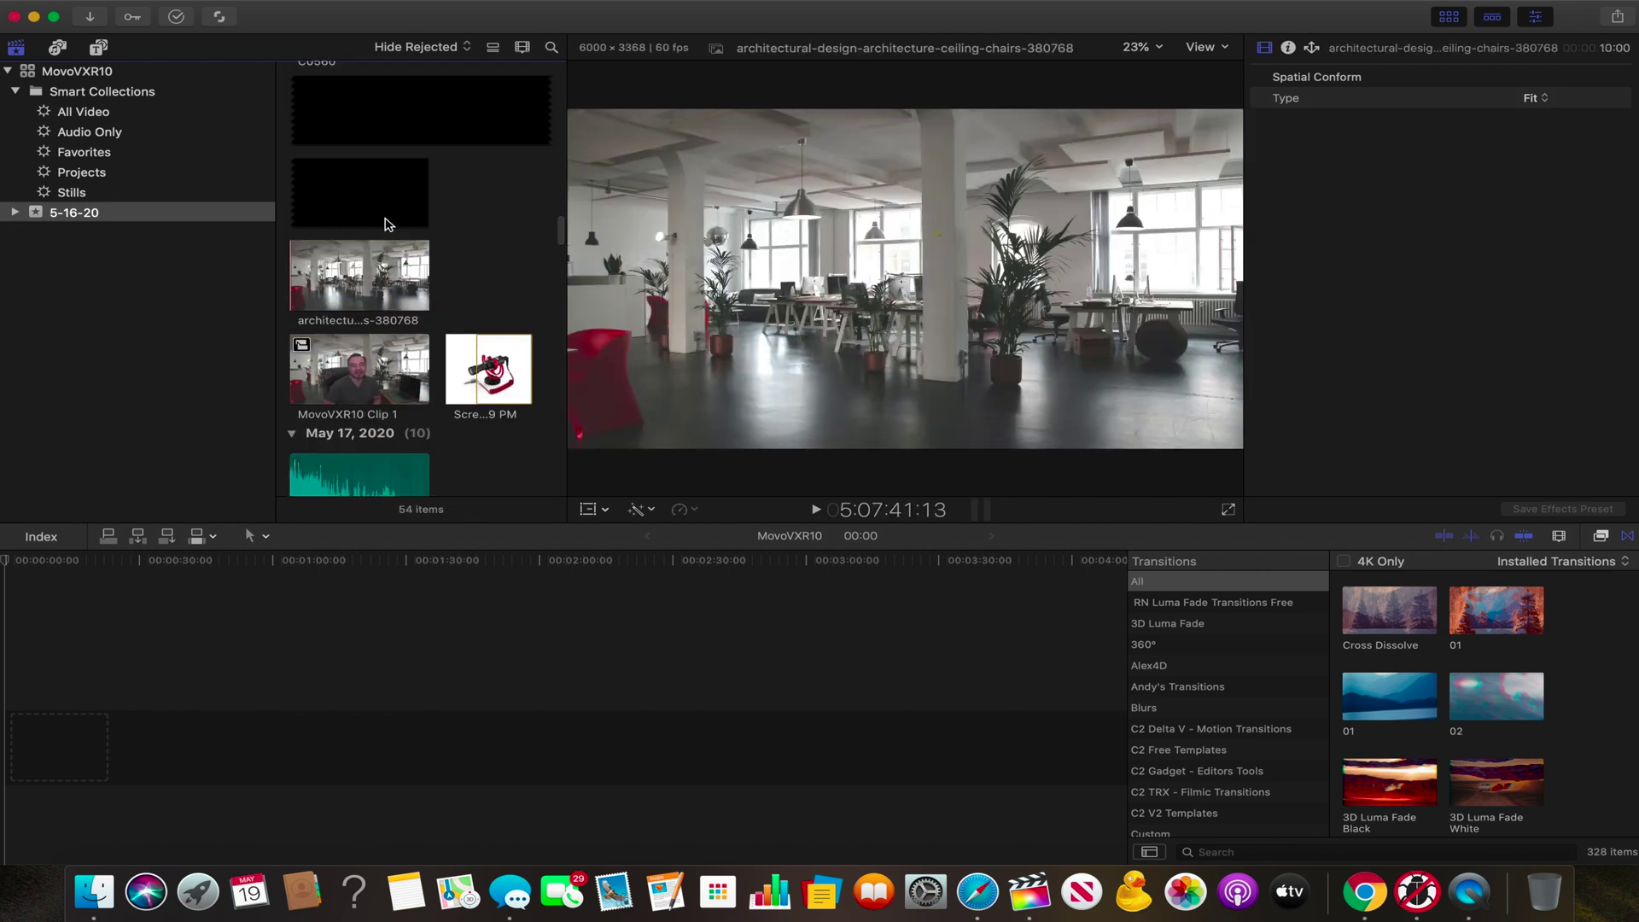
Re-import C0563 and C0564 from the SonyLarge1 card via Media Import
scroll(386, 224, up, 2)
scroll(386, 224, down, 5)
scroll(386, 223, up, 5)
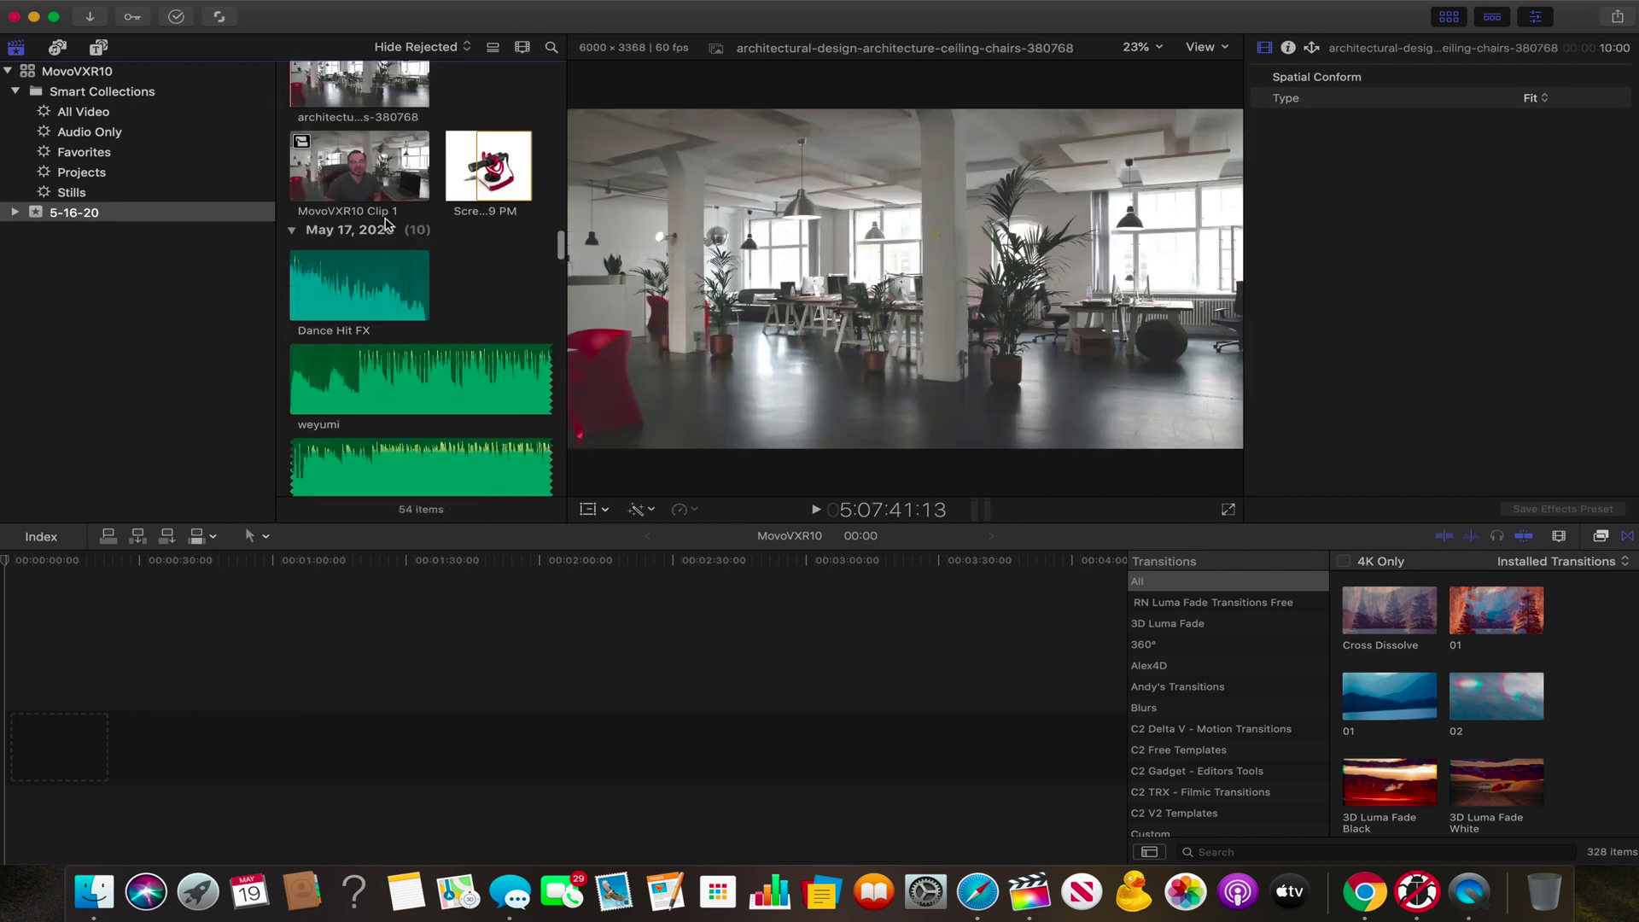
click(90, 16)
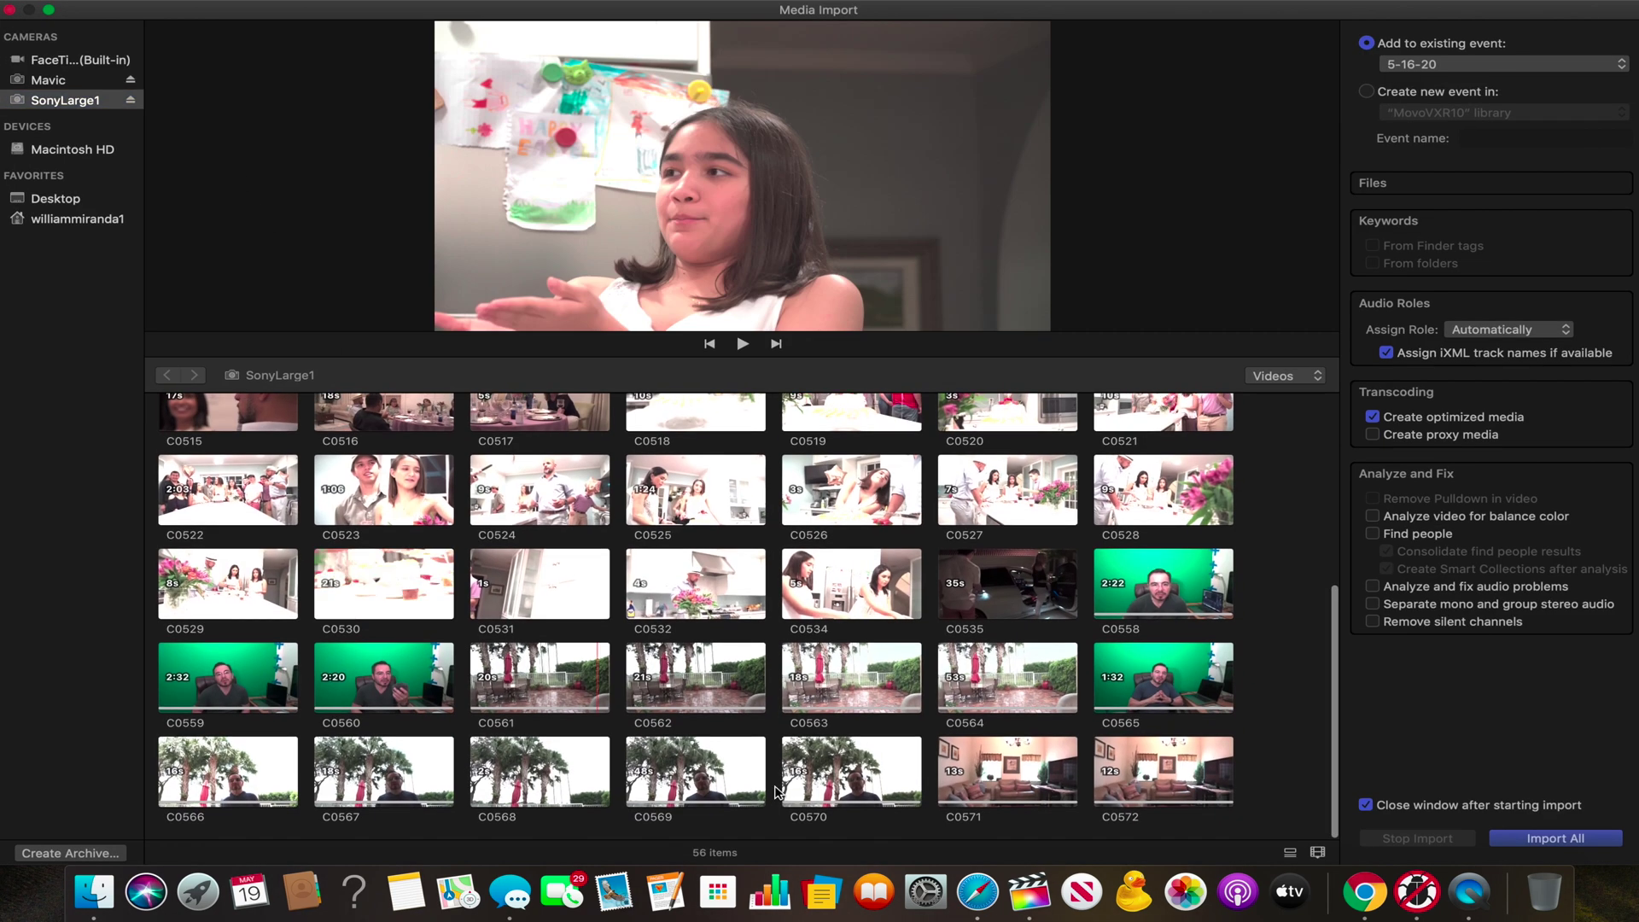
click(835, 694)
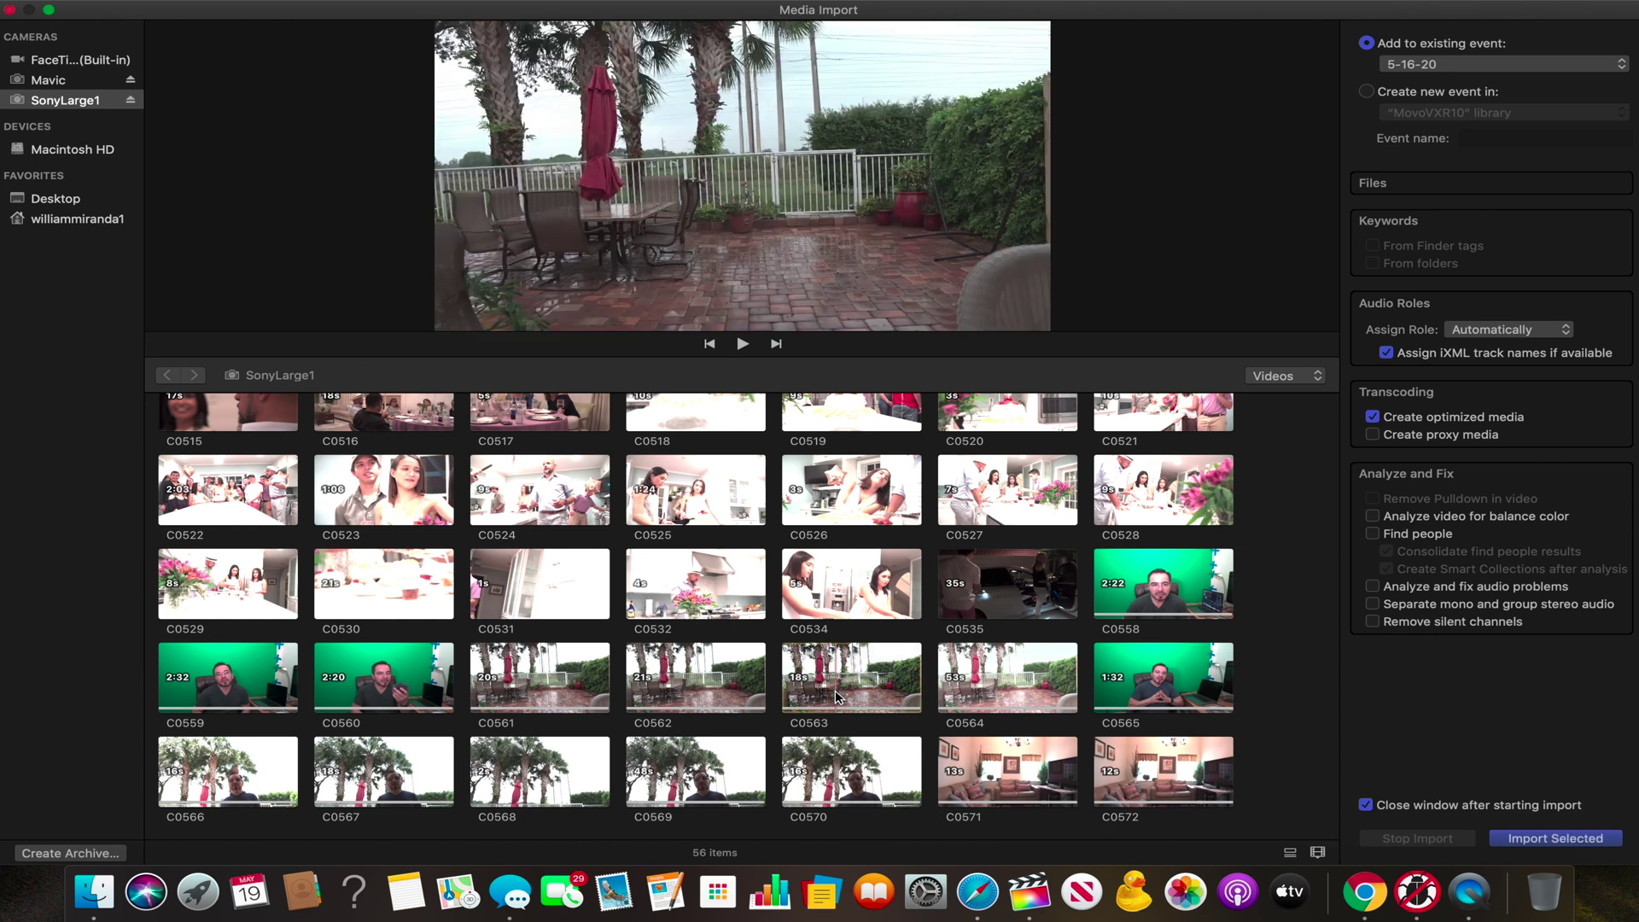
super+click(1016, 702)
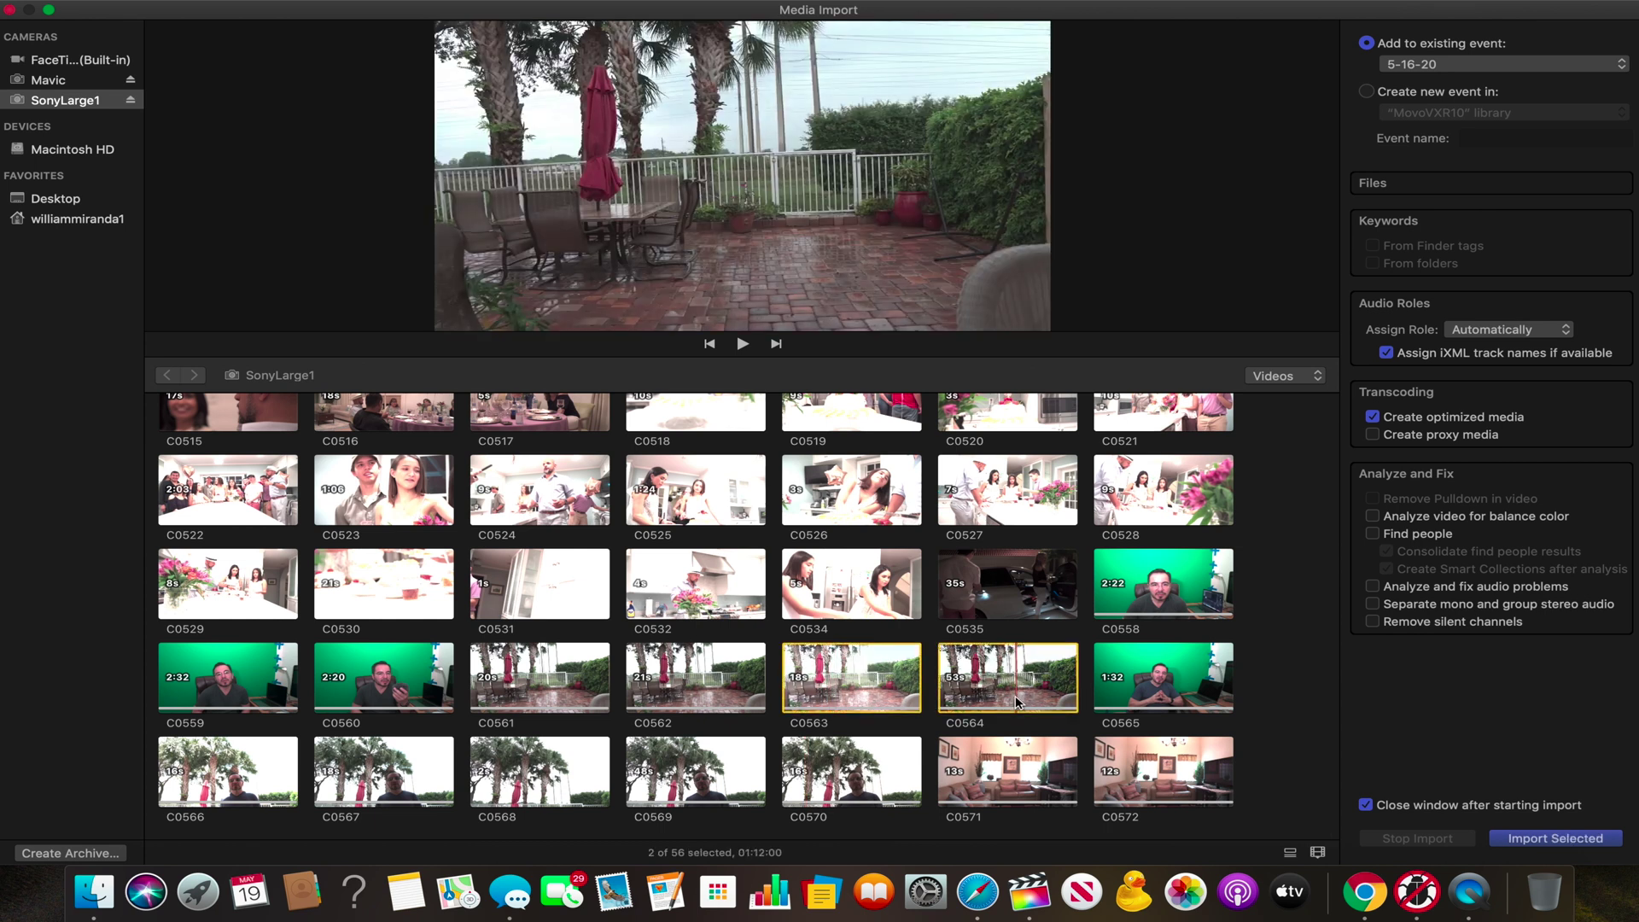
click(1588, 839)
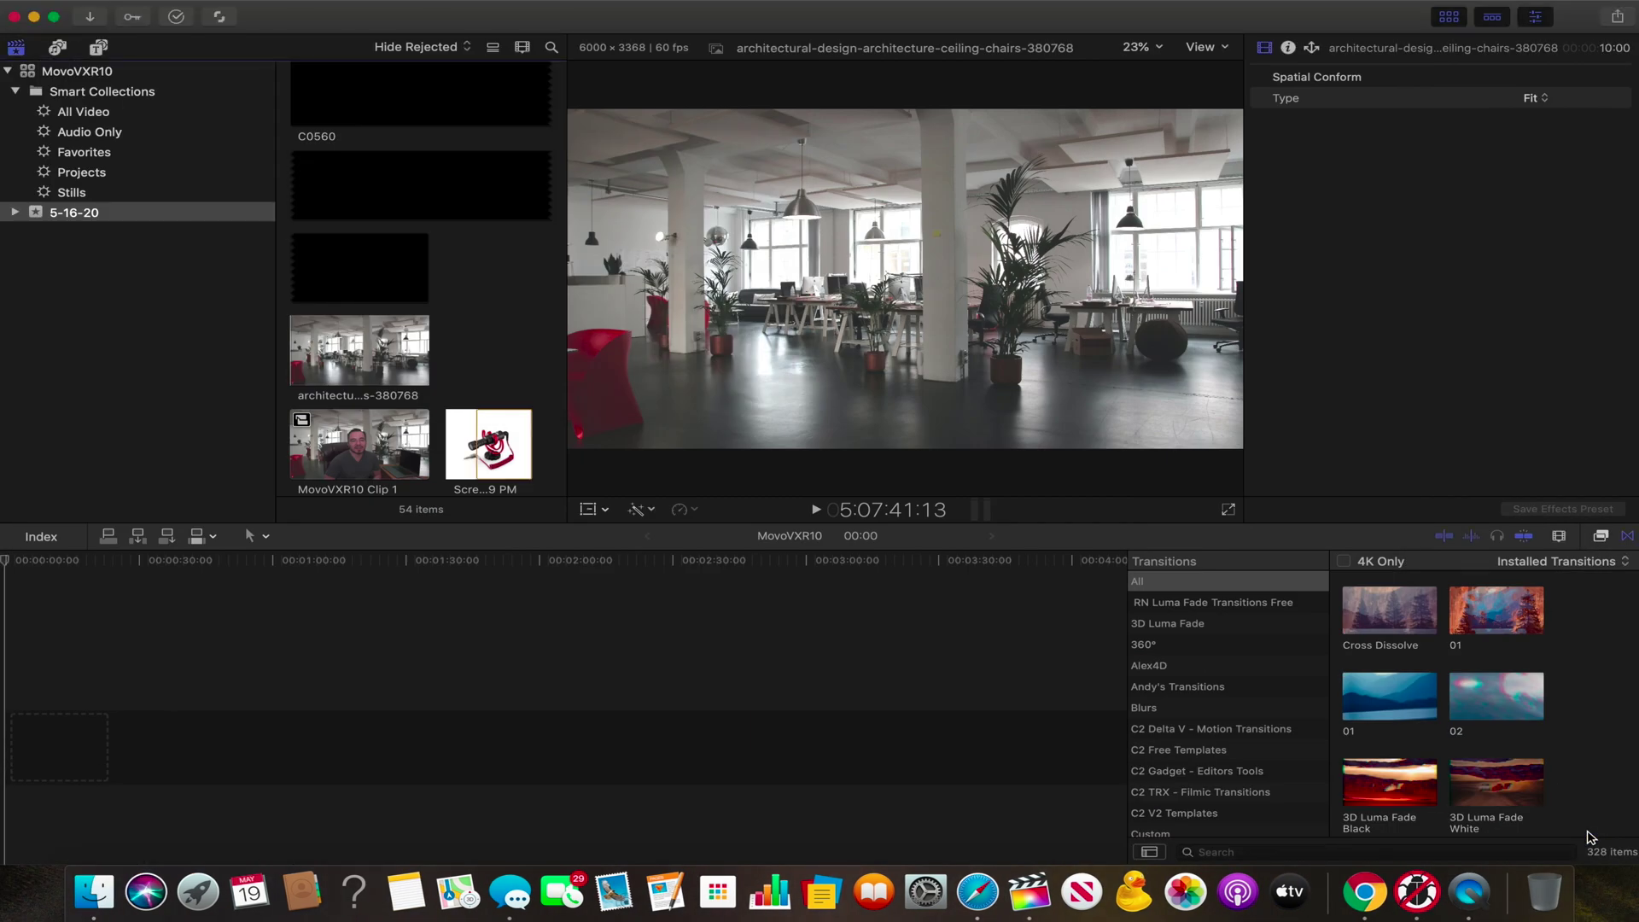
Try ejecting SonyLarge1 from a Finder window and dismiss the 'couldn't be ejected' message
click(801, 680)
scroll(439, 256, up, 5)
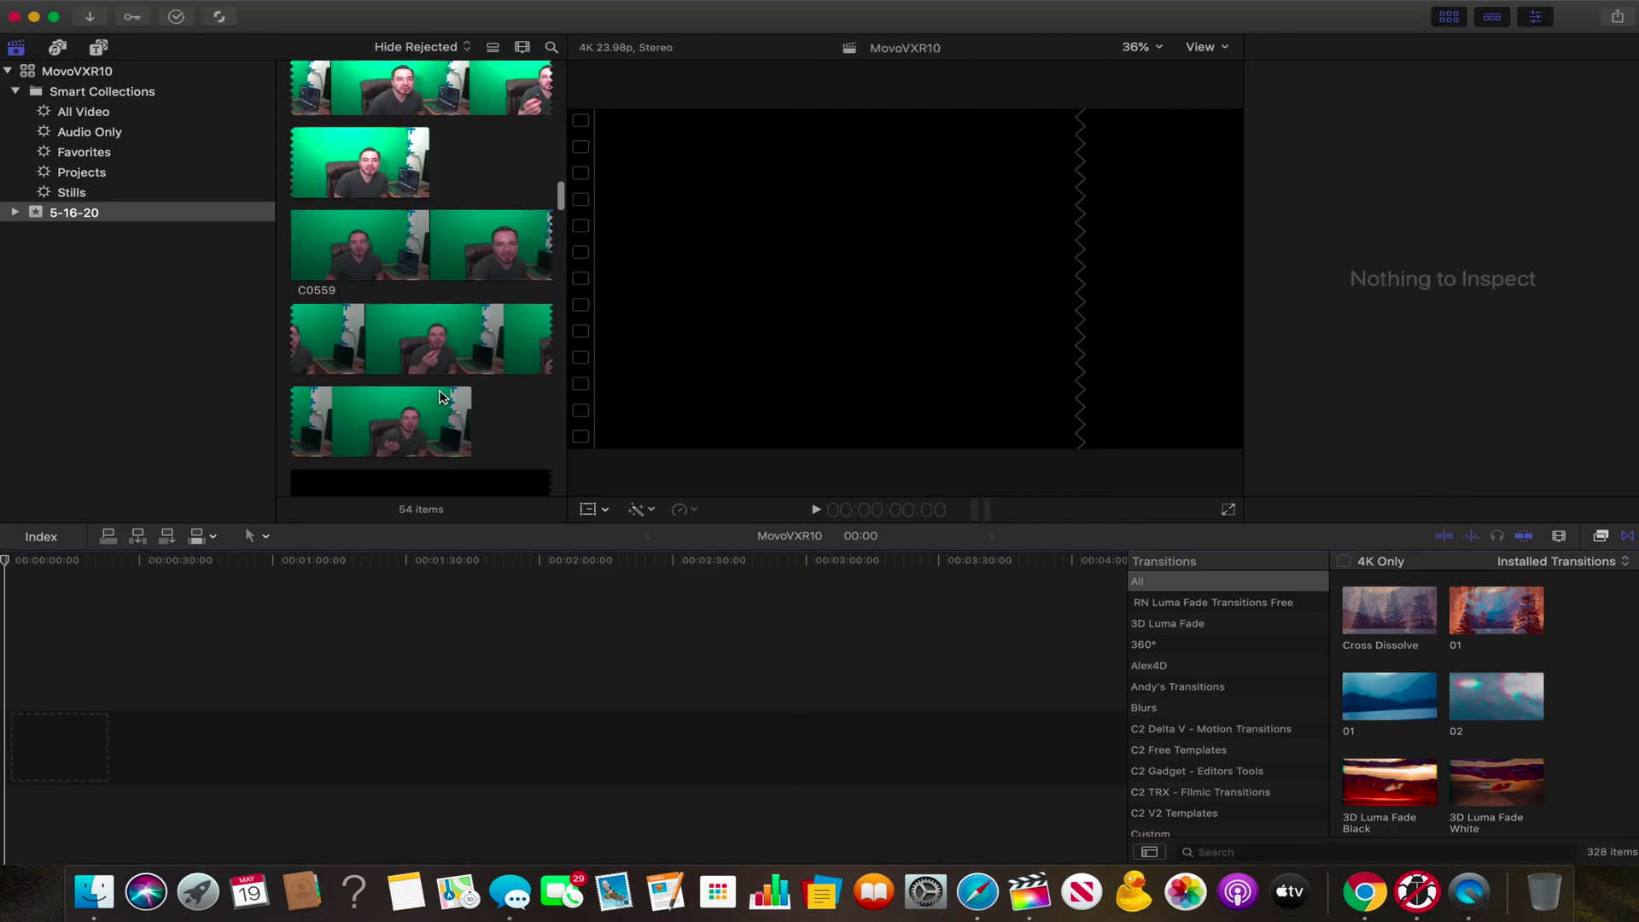
scroll(439, 396, up, 5)
click(439, 396)
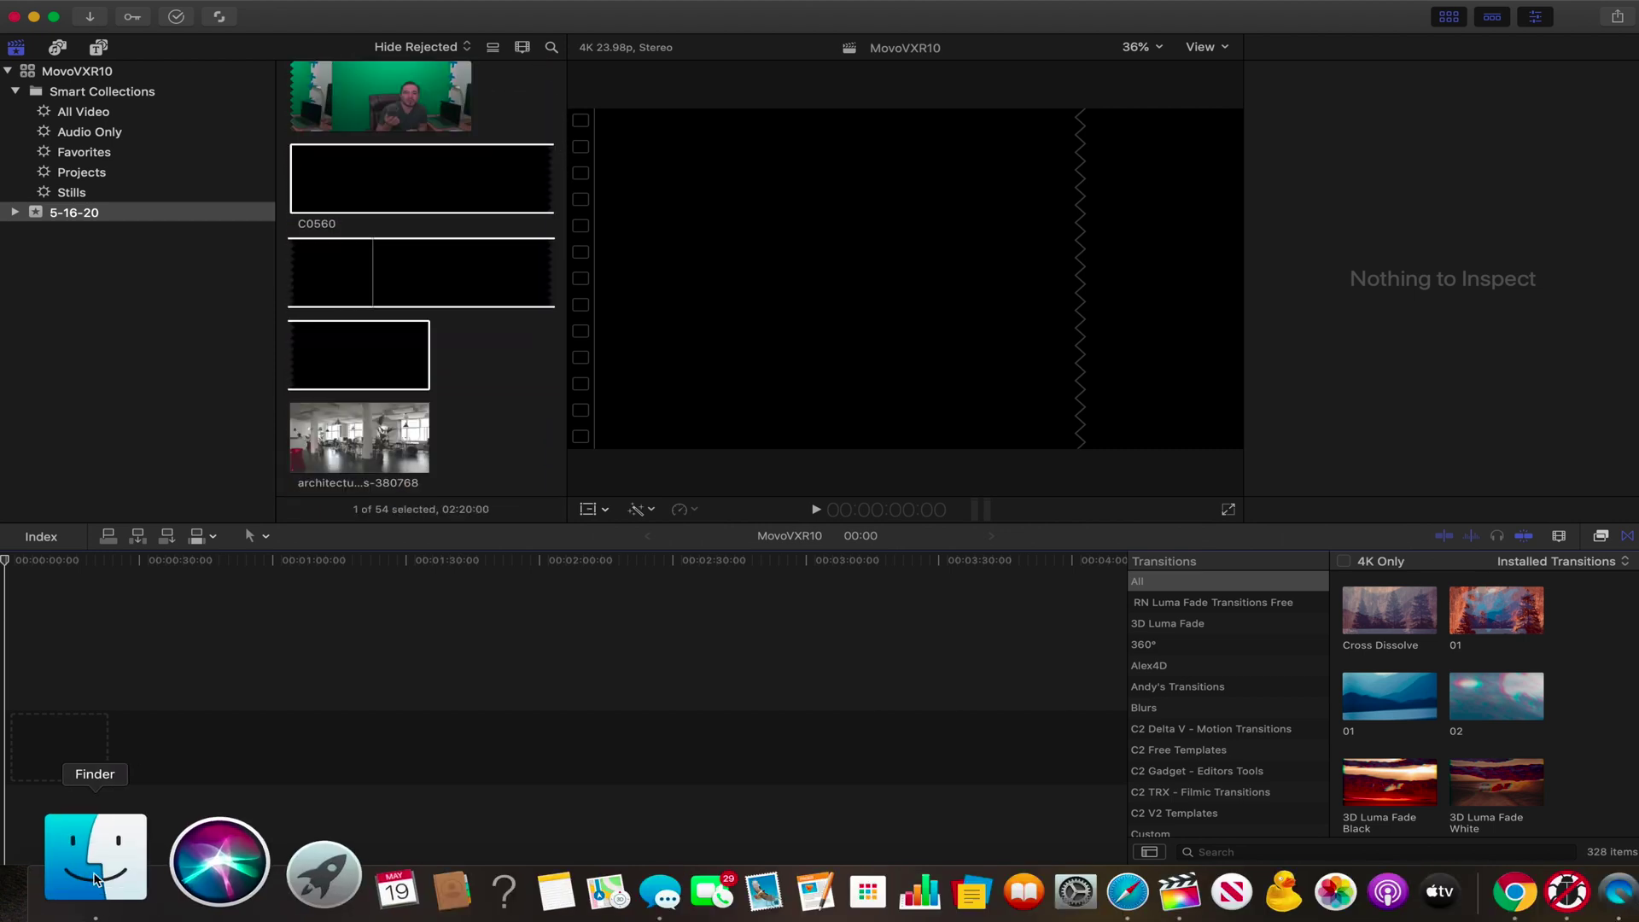
click(97, 876)
scroll(188, 328, down, 5)
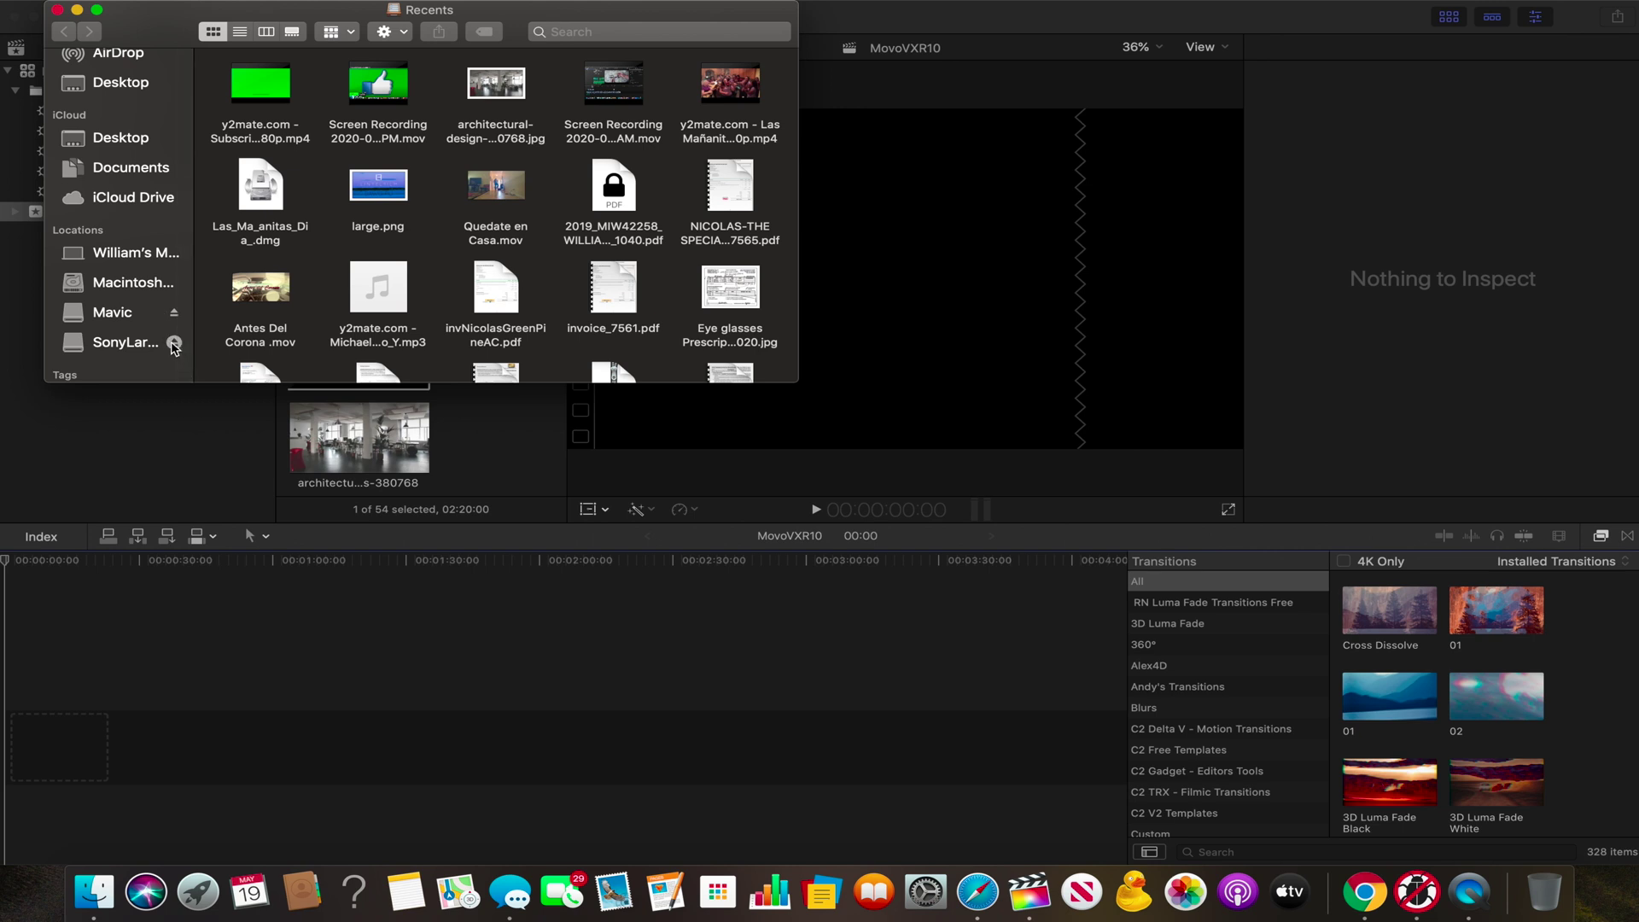
click(174, 345)
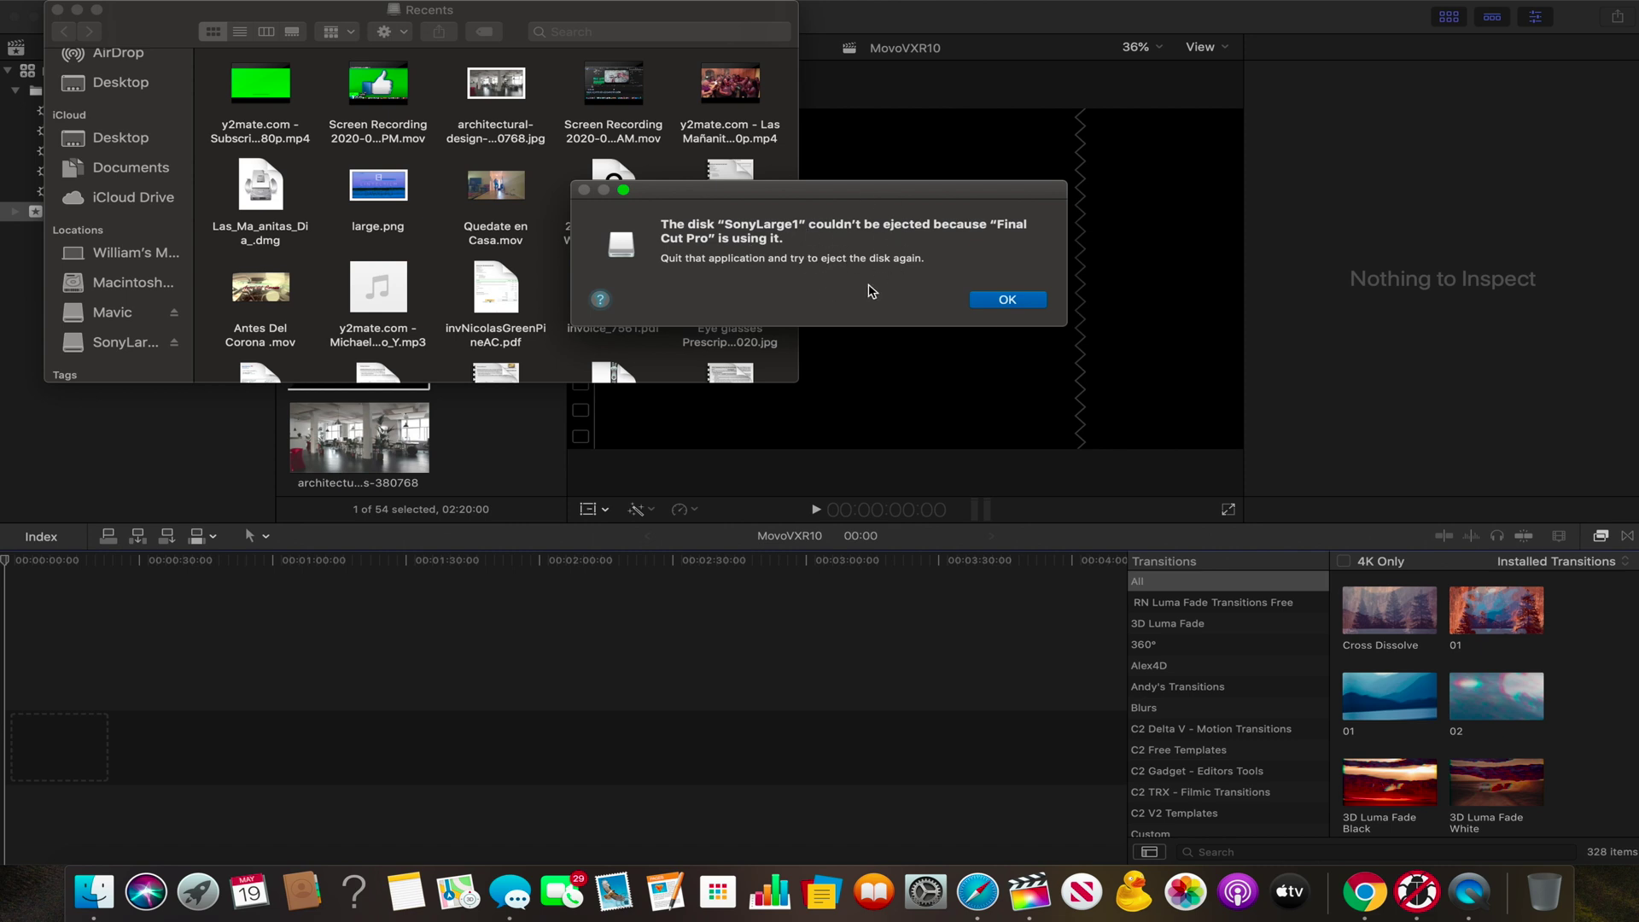
click(999, 300)
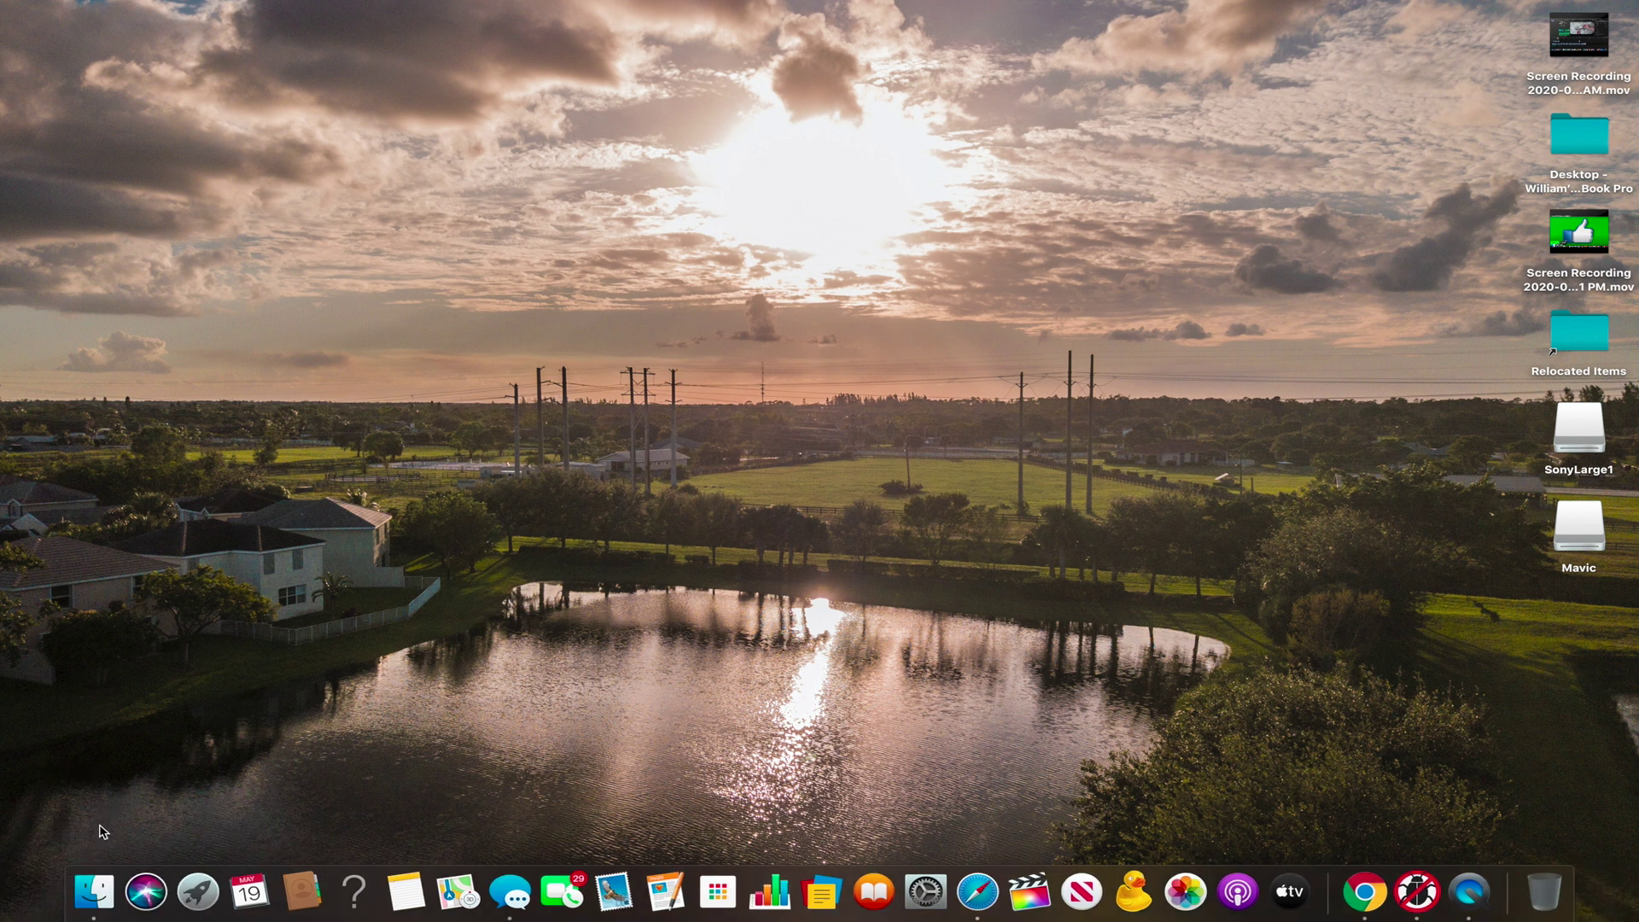
Eject SonyLarge1 from the Locations section of the Finder sidebar
click(94, 892)
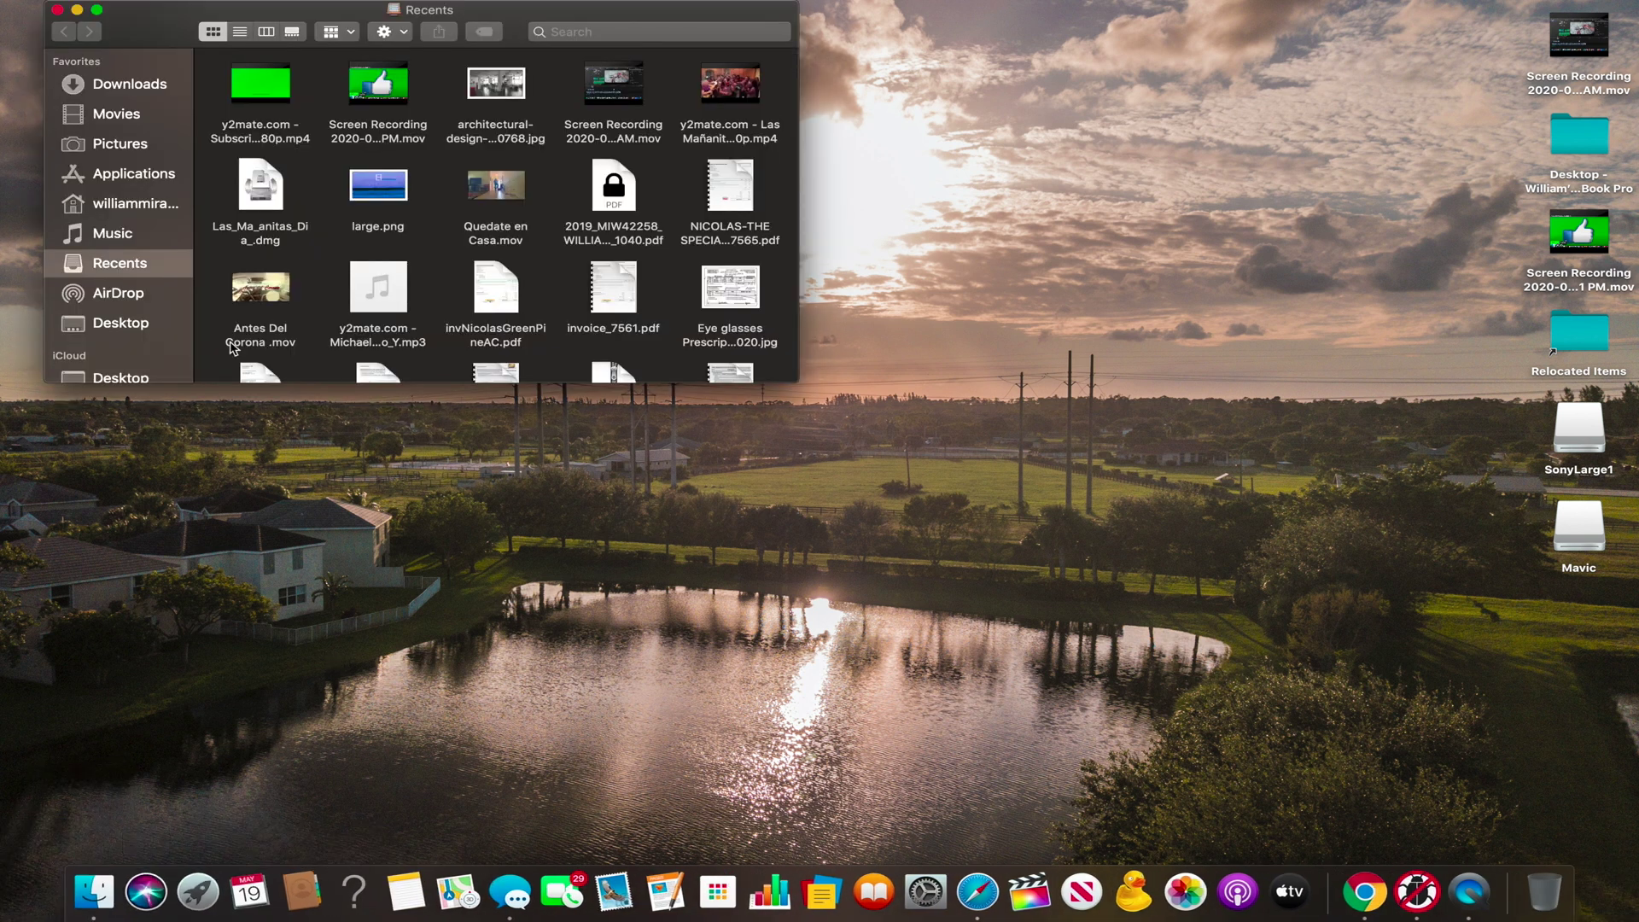
scroll(164, 316, down, 5)
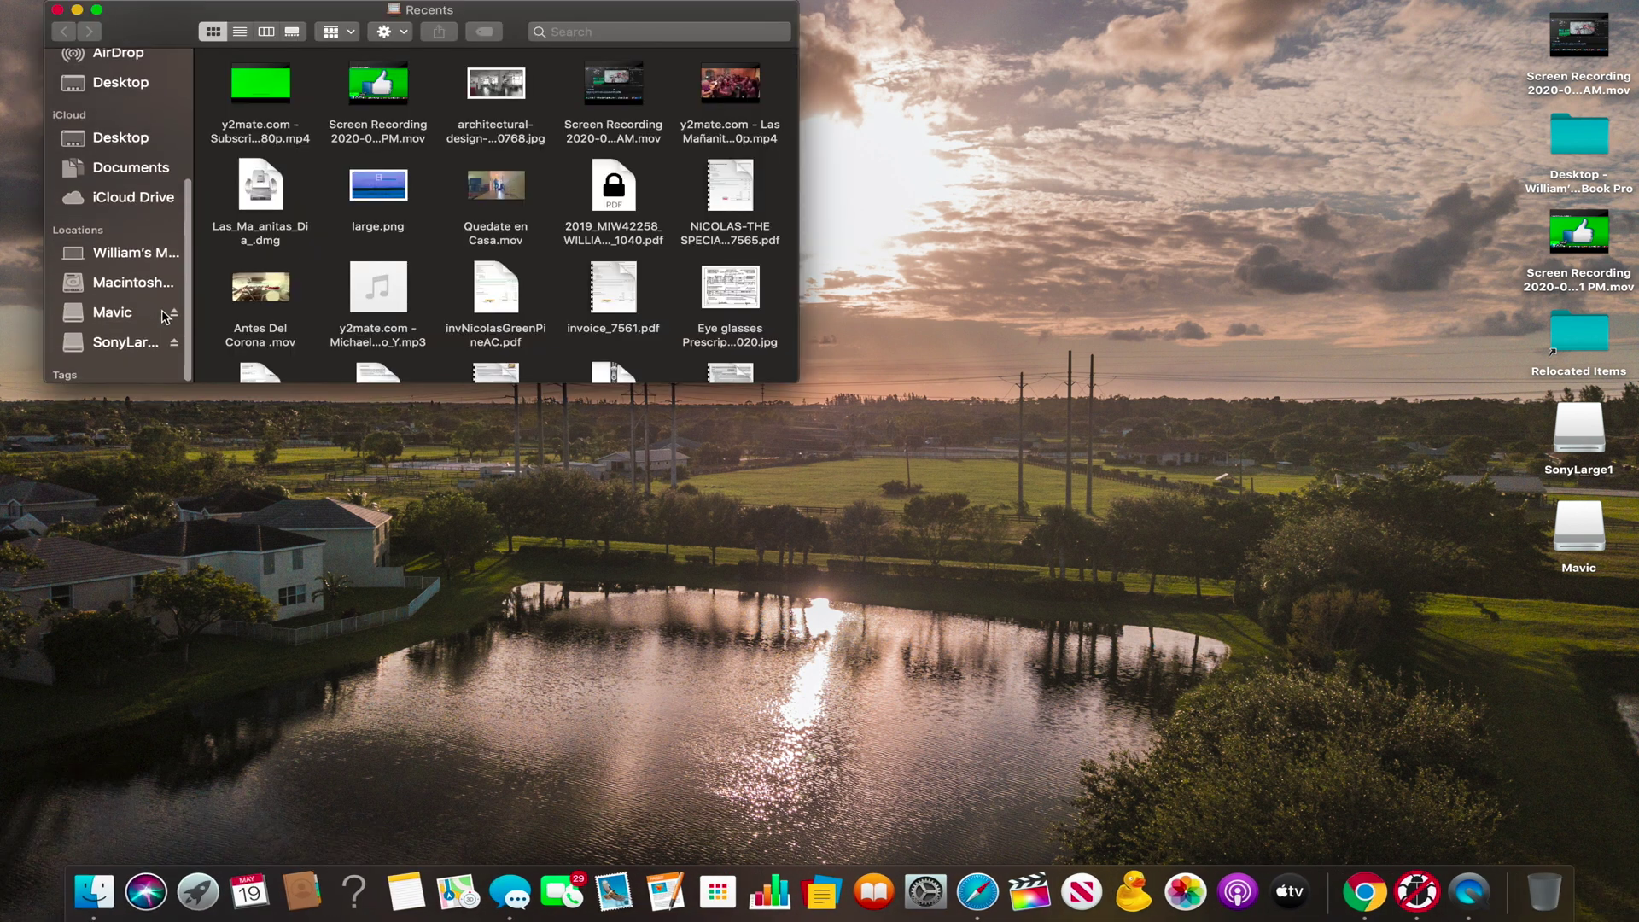
click(174, 343)
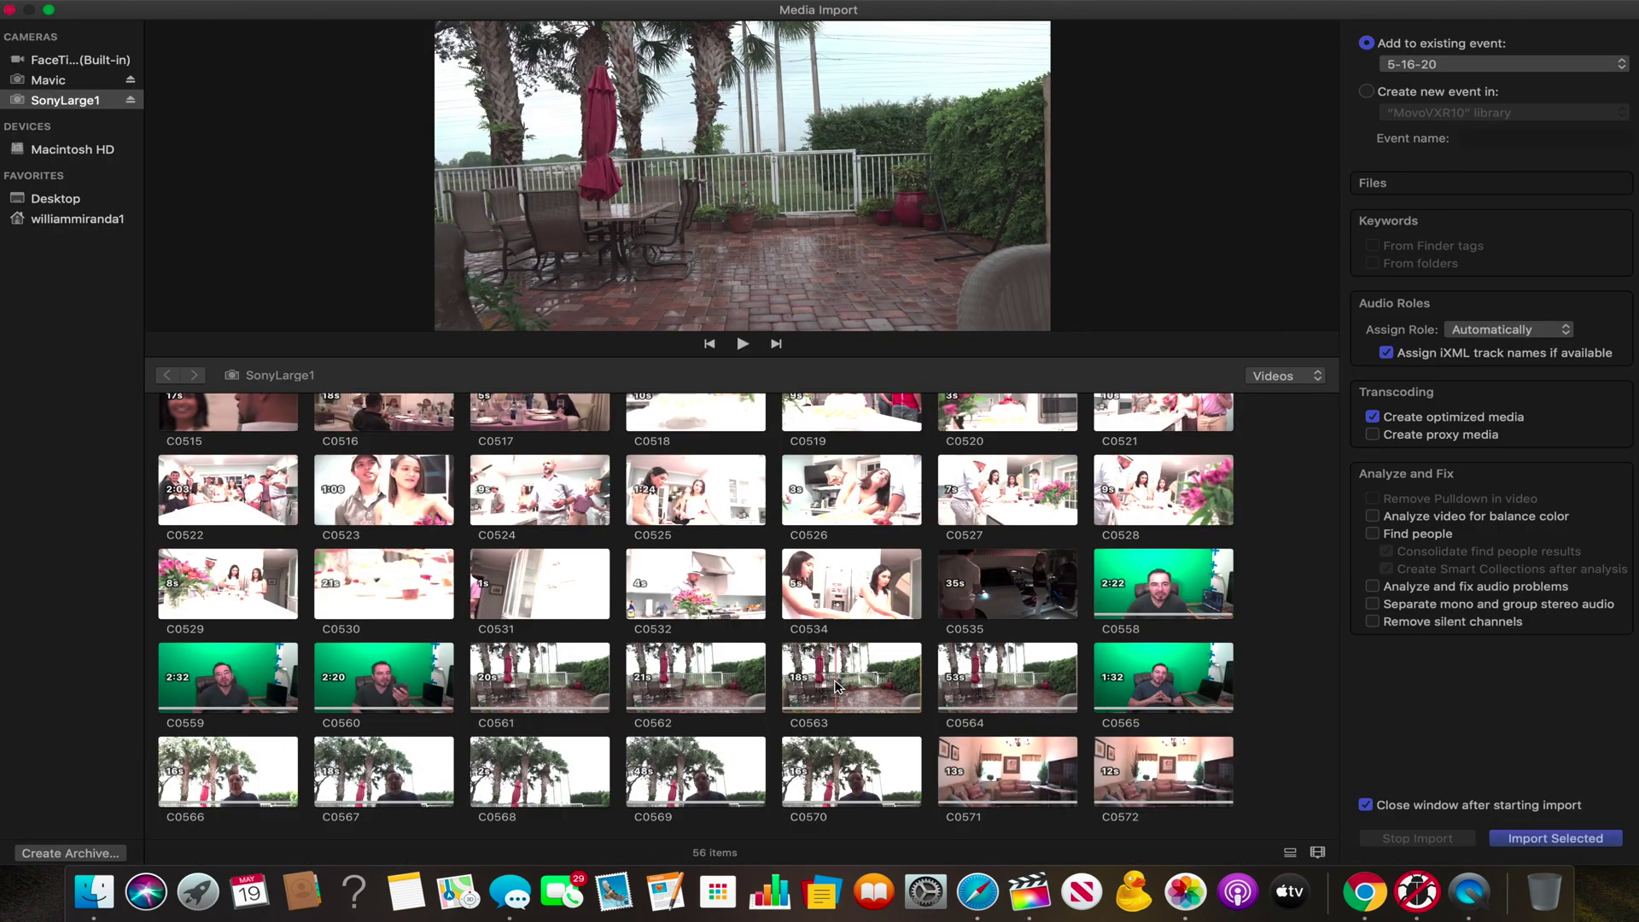
Select C0563 and C0564 on the SonyLarge1 card and import them again
click(852, 677)
super+click(1007, 677)
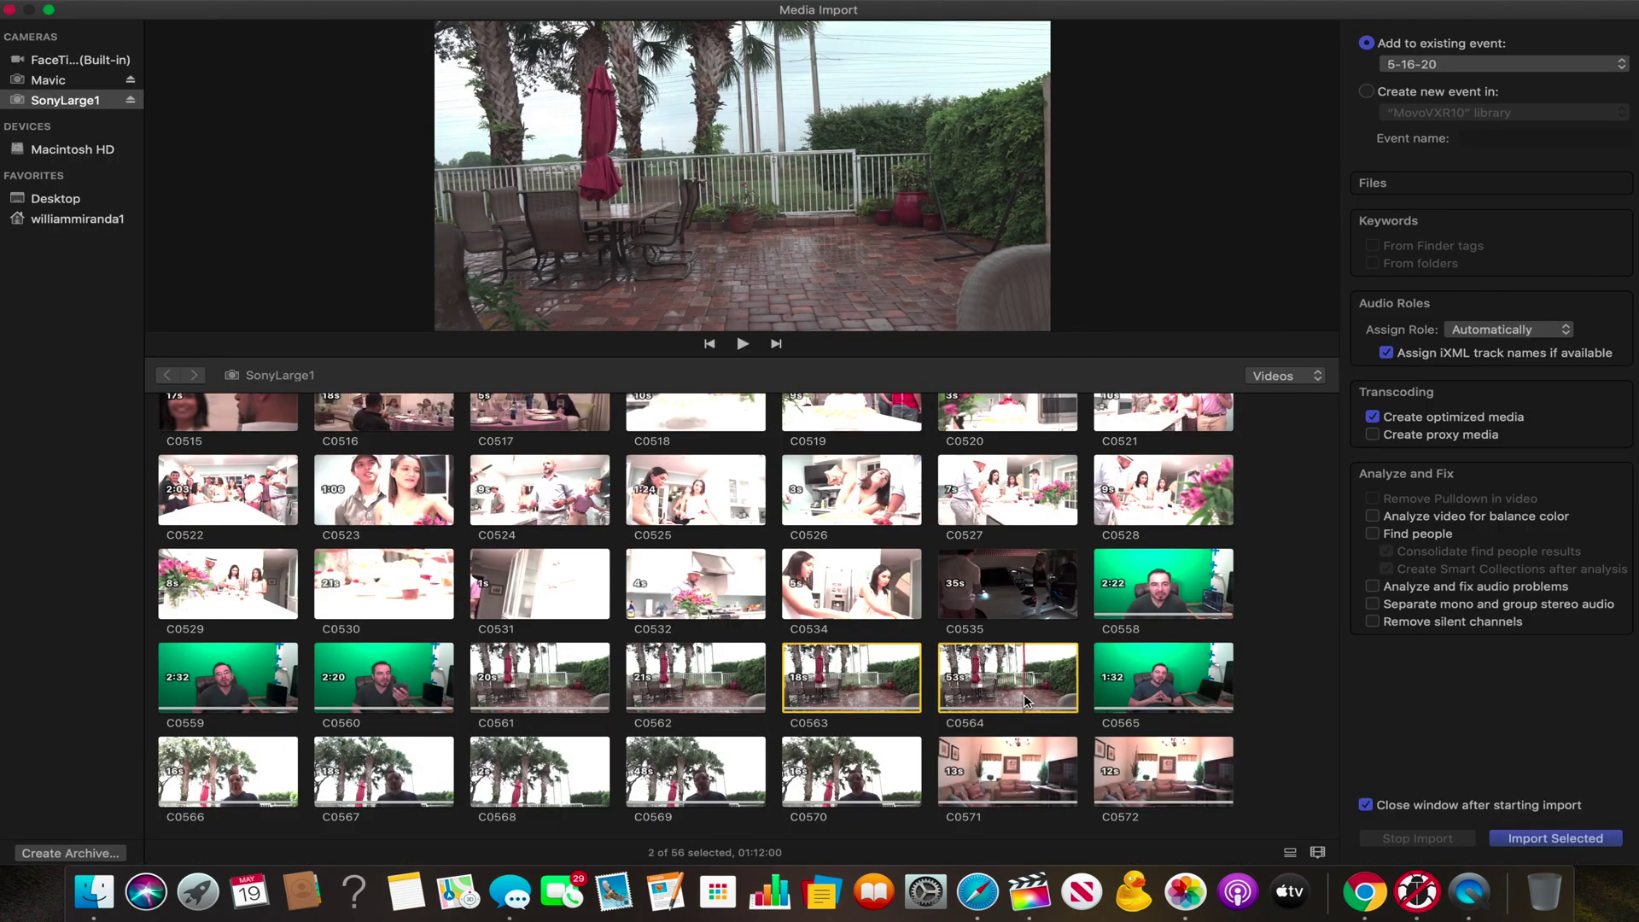
click(1547, 838)
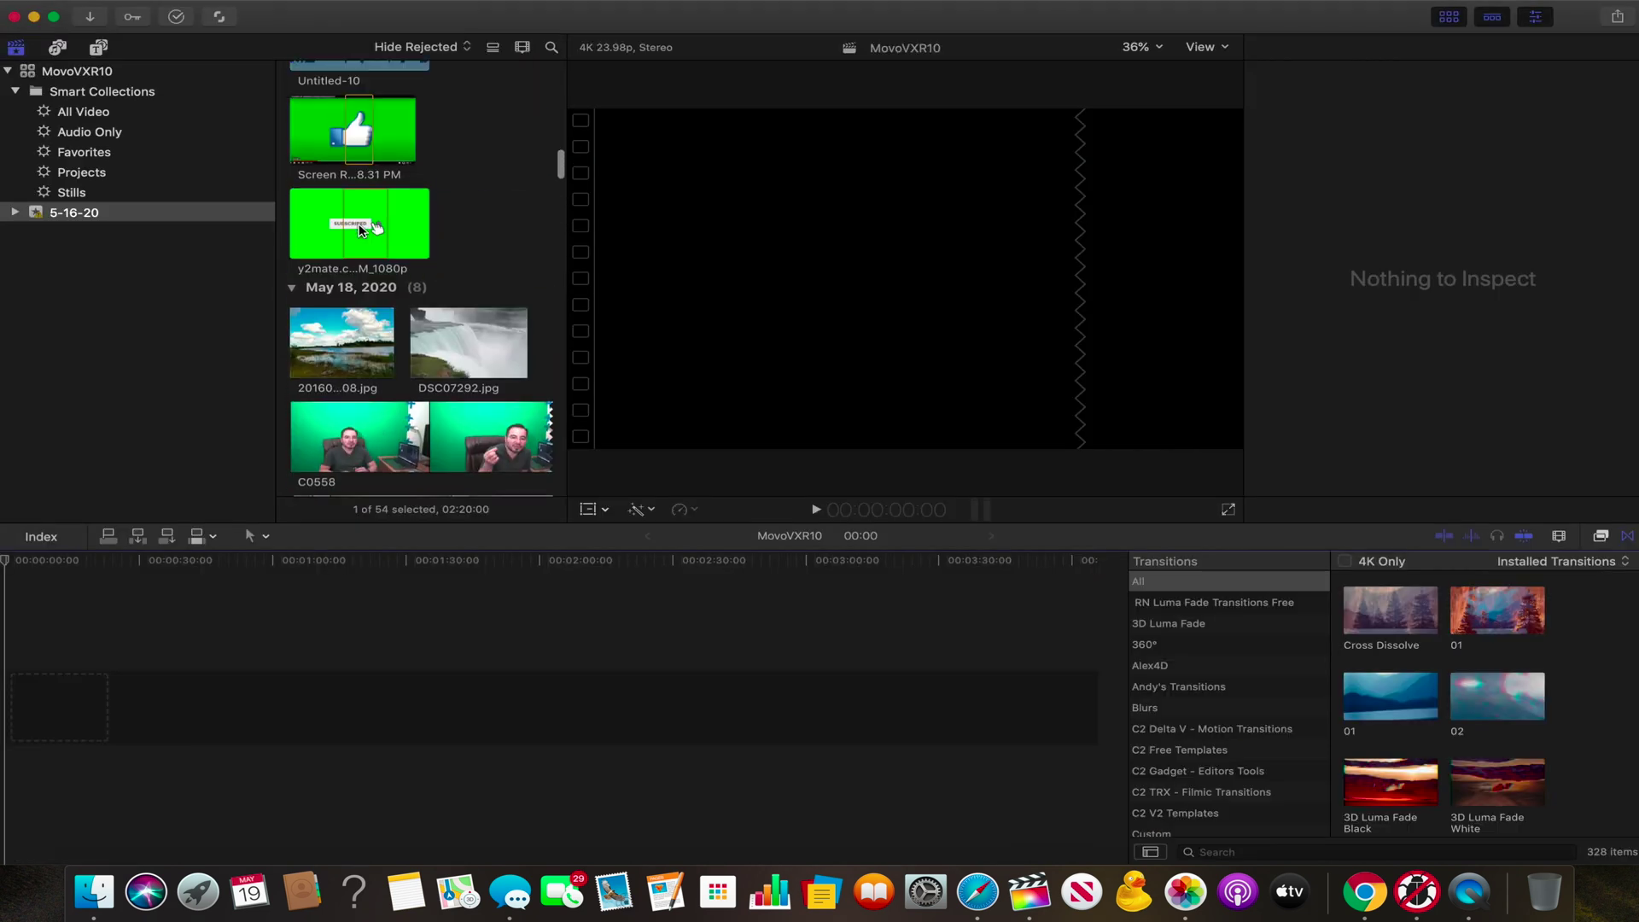
Browse SonyLarge1 to PRIVATE/M4ROOT/CLIP in Finder and select C0564.MP4
click(100, 879)
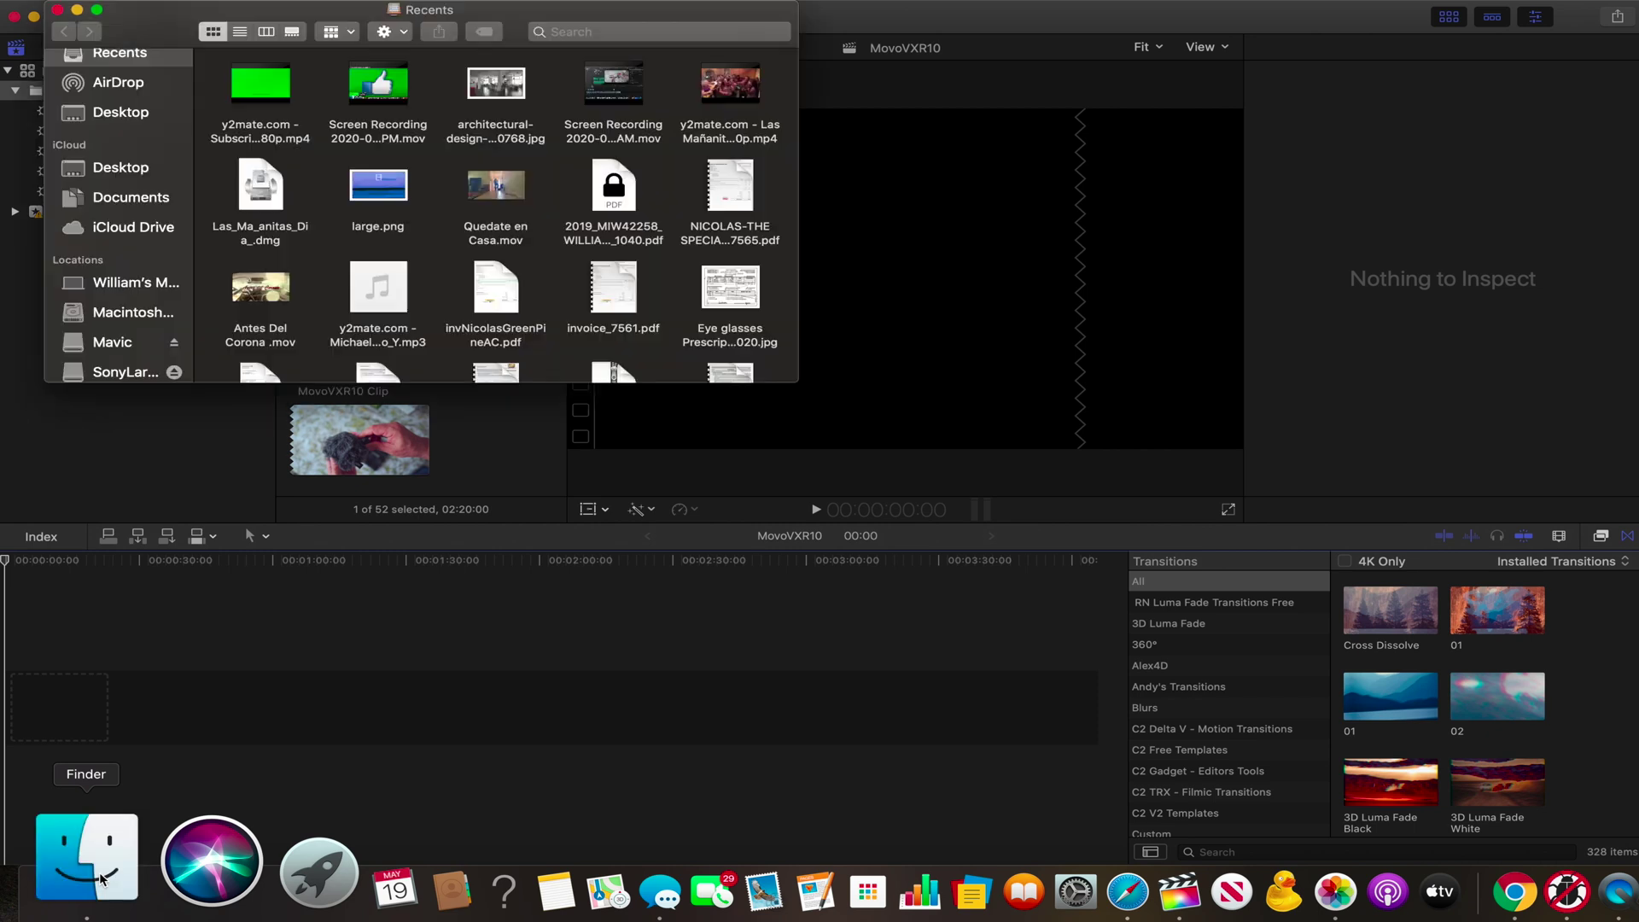
scroll(242, 342, down, 15)
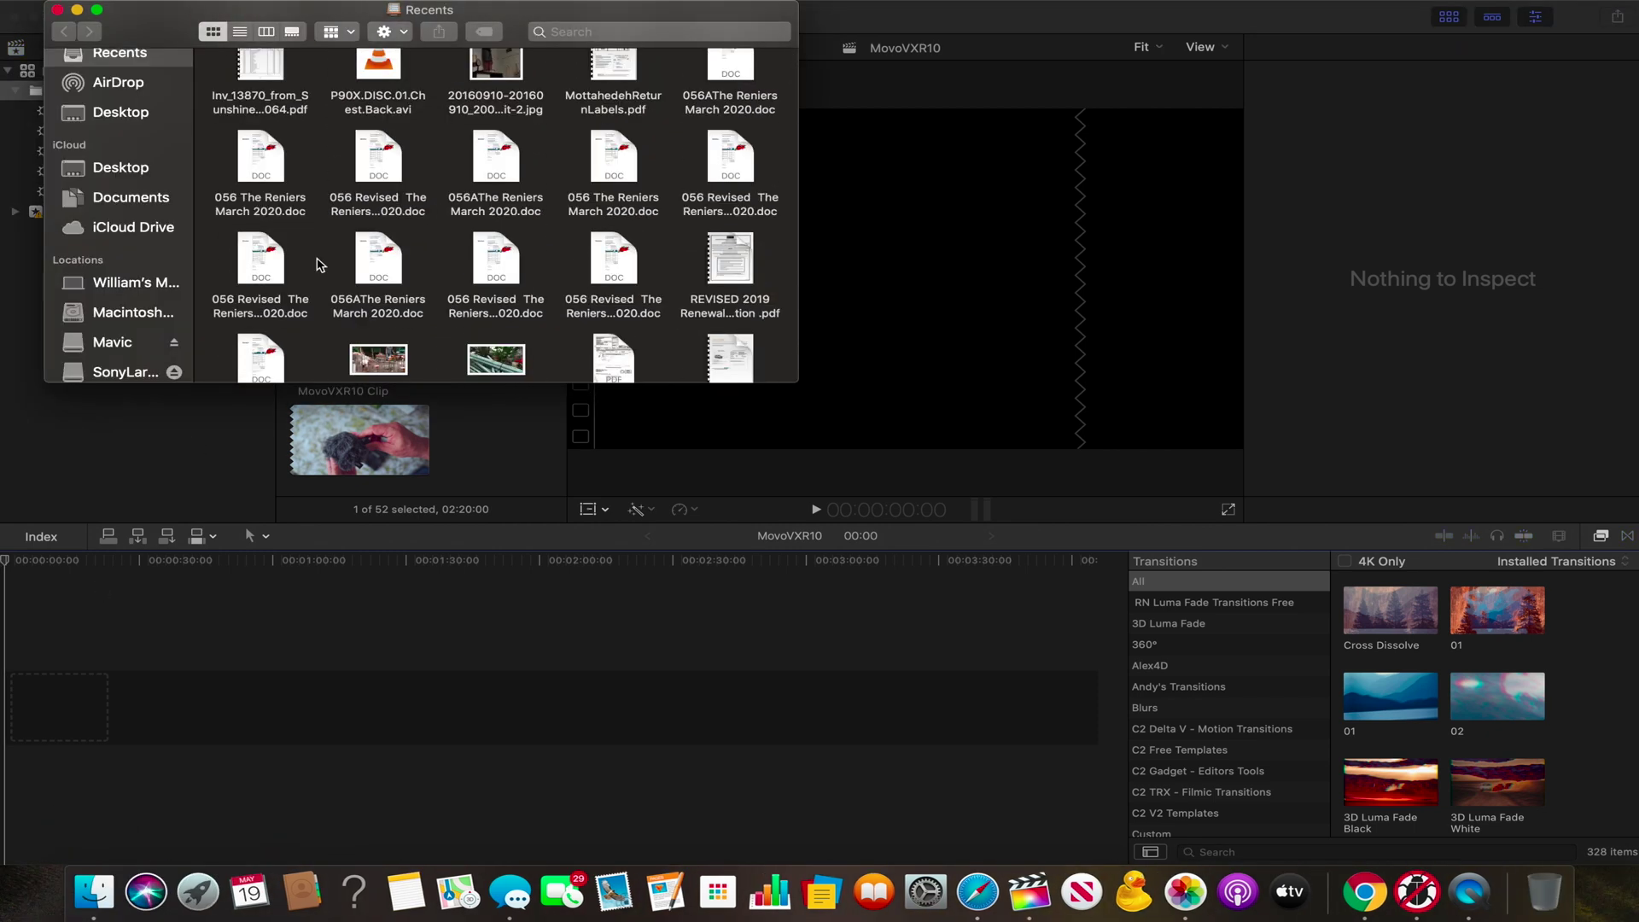
scroll(321, 265, down, 10)
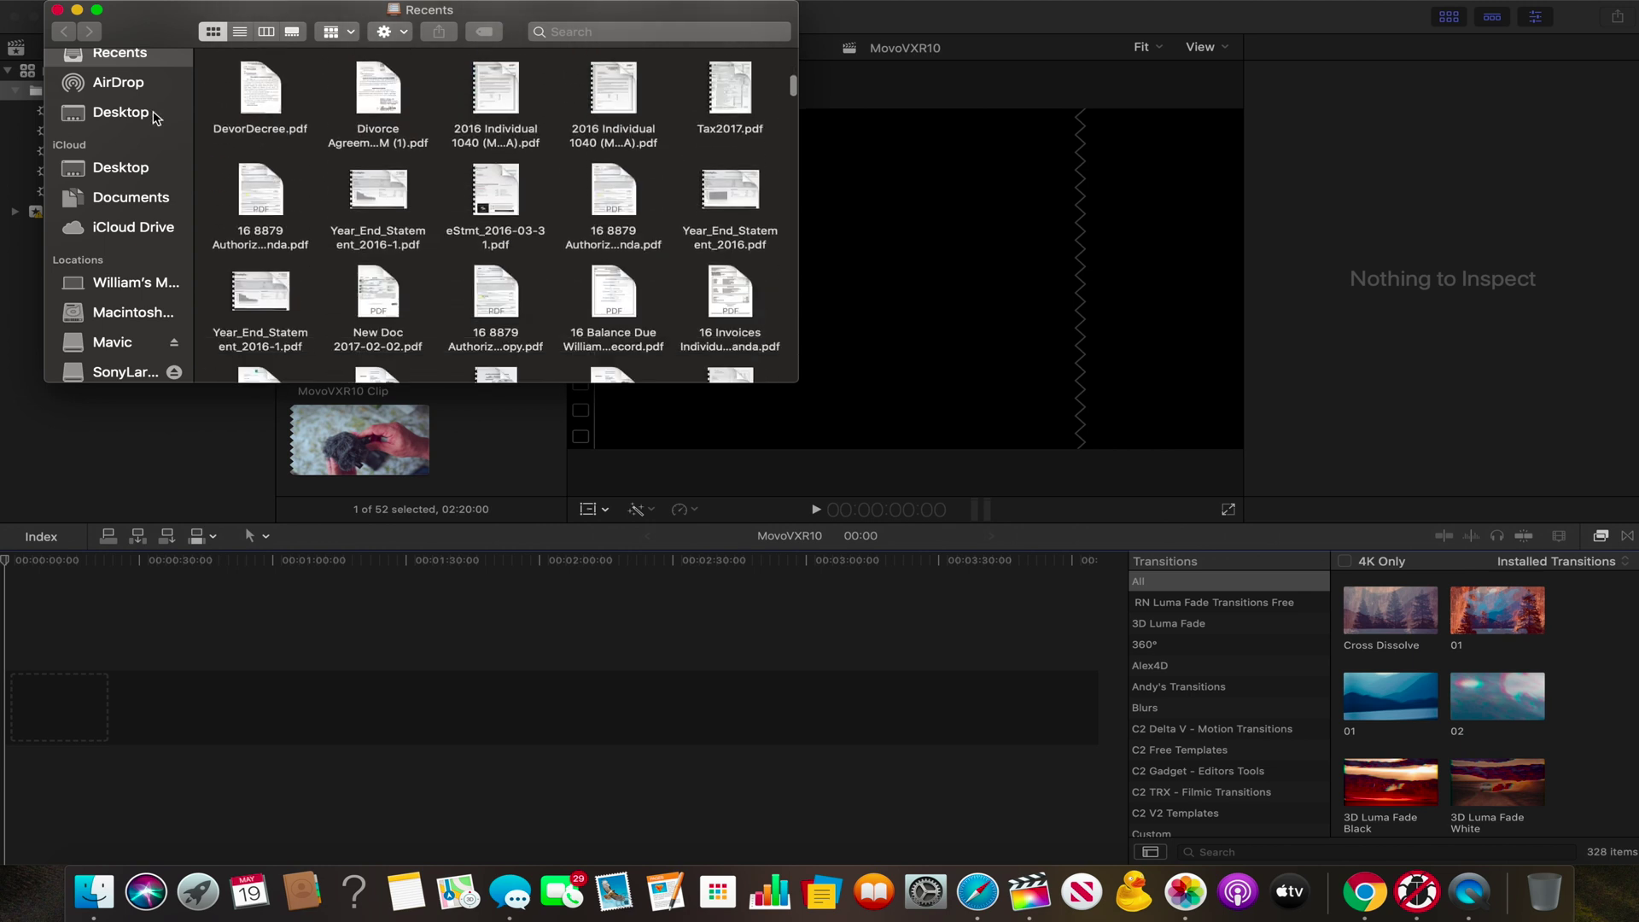
scroll(134, 363, down, 1)
click(137, 346)
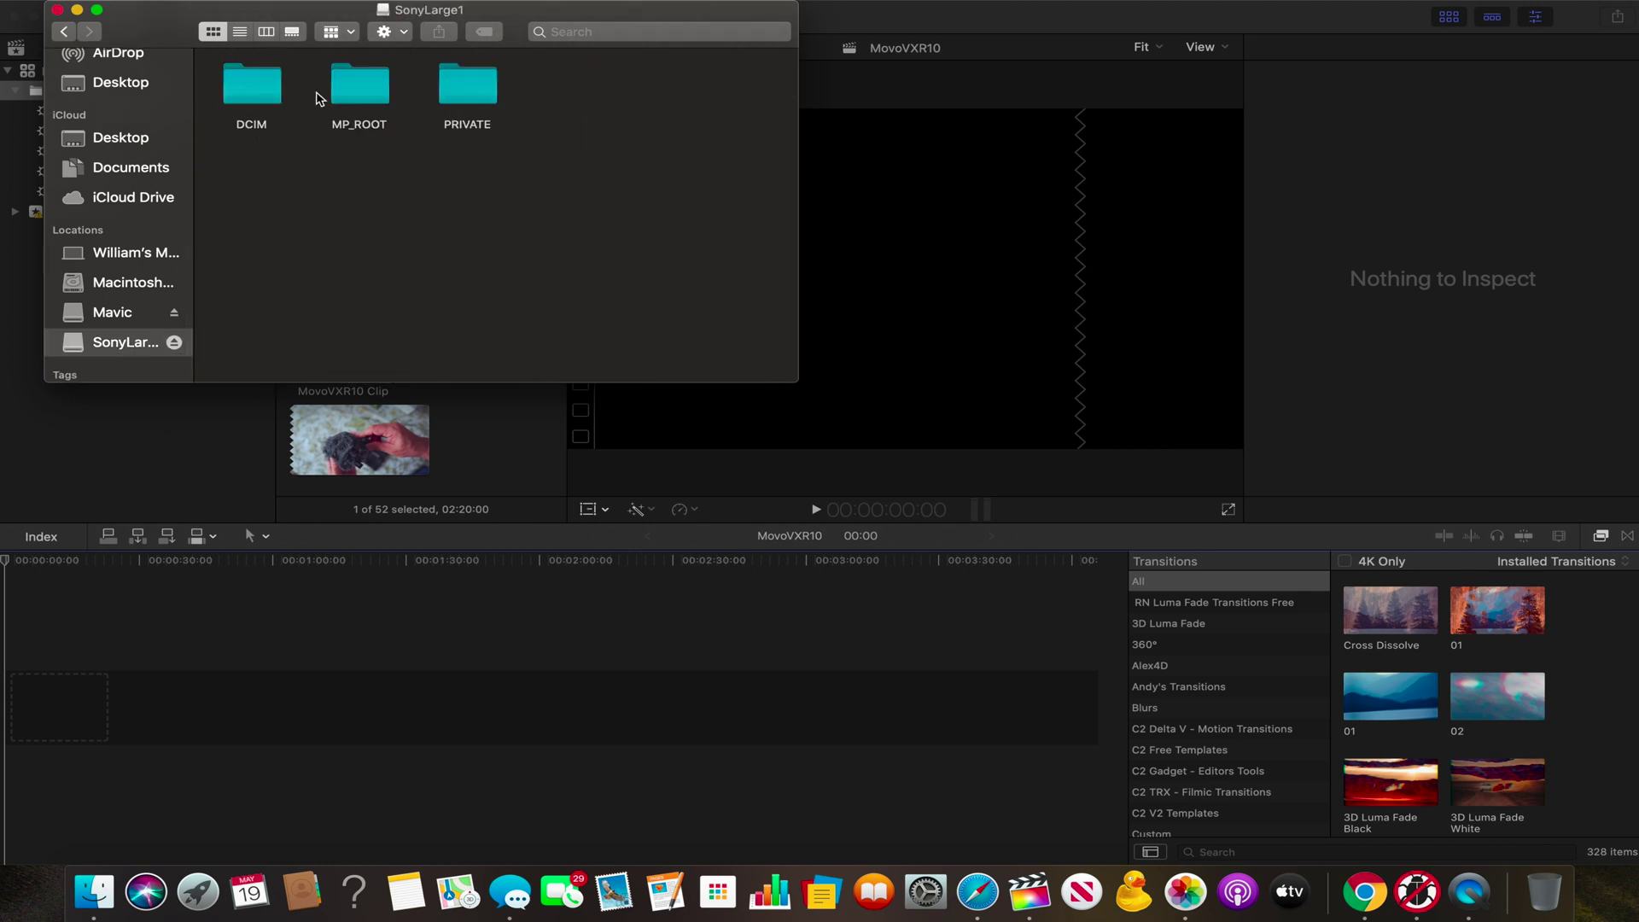
double_click(460, 102)
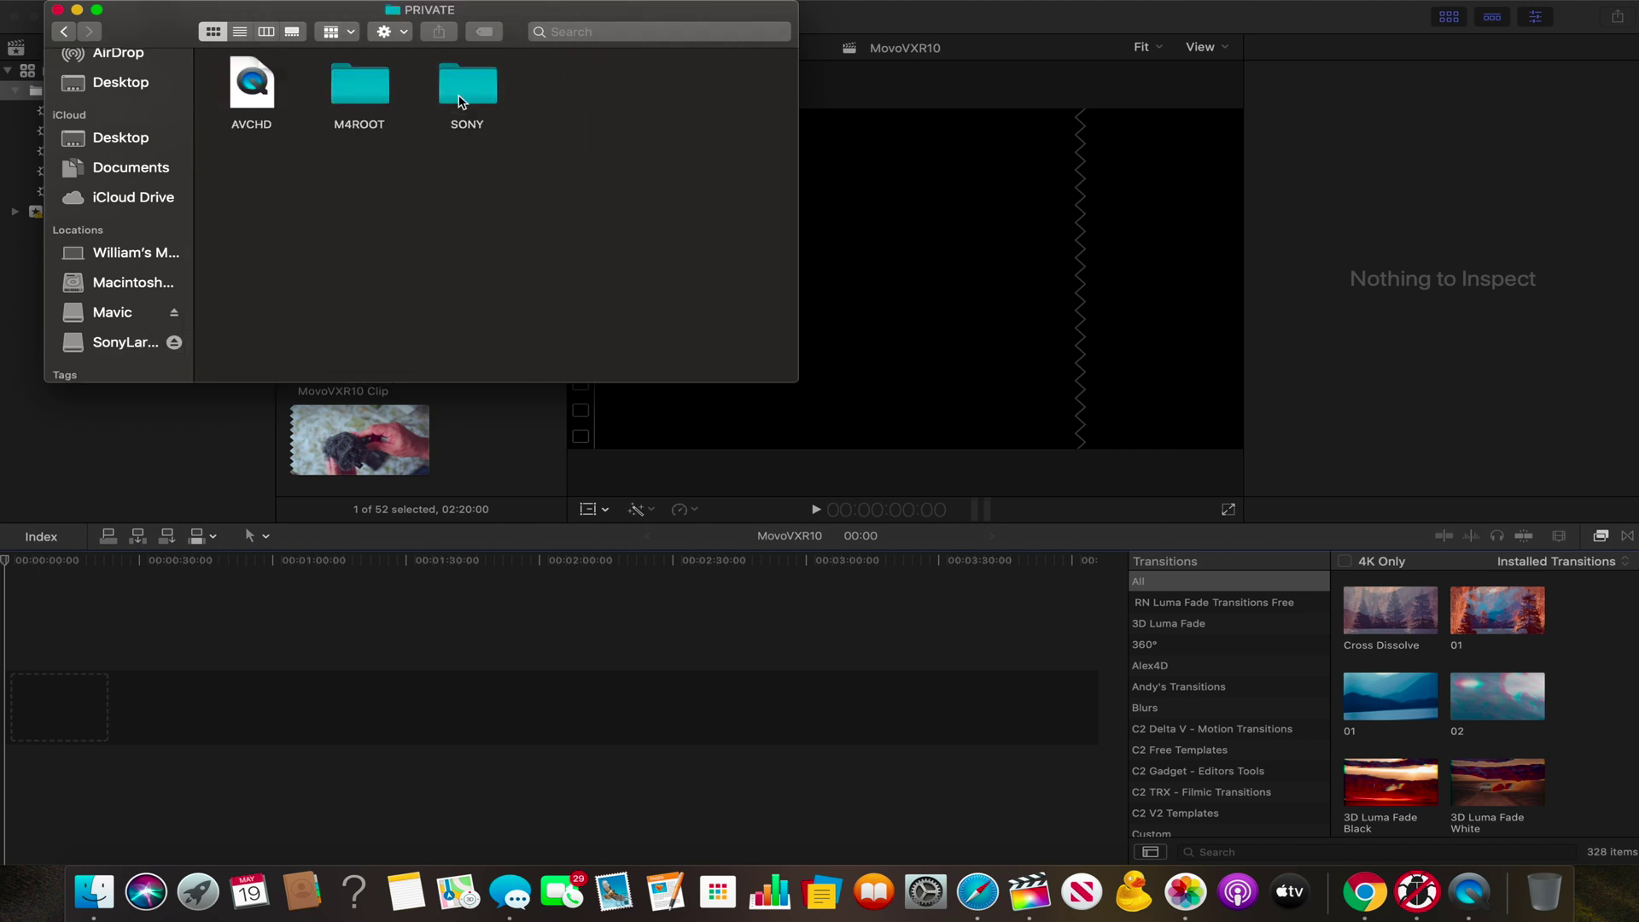
double_click(358, 90)
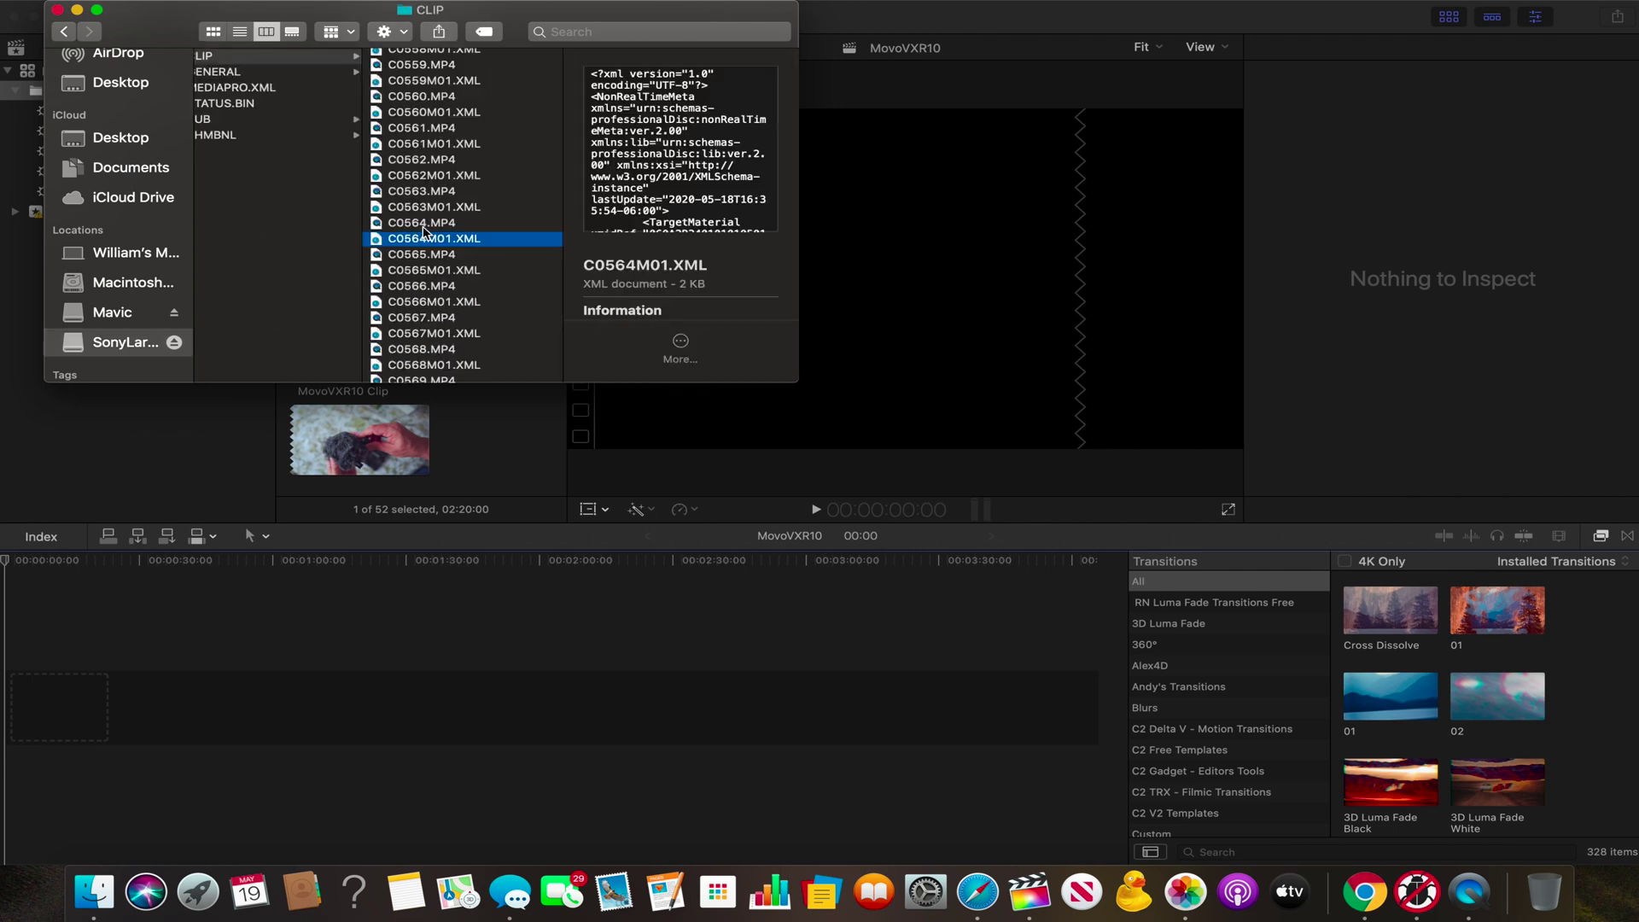
click(424, 225)
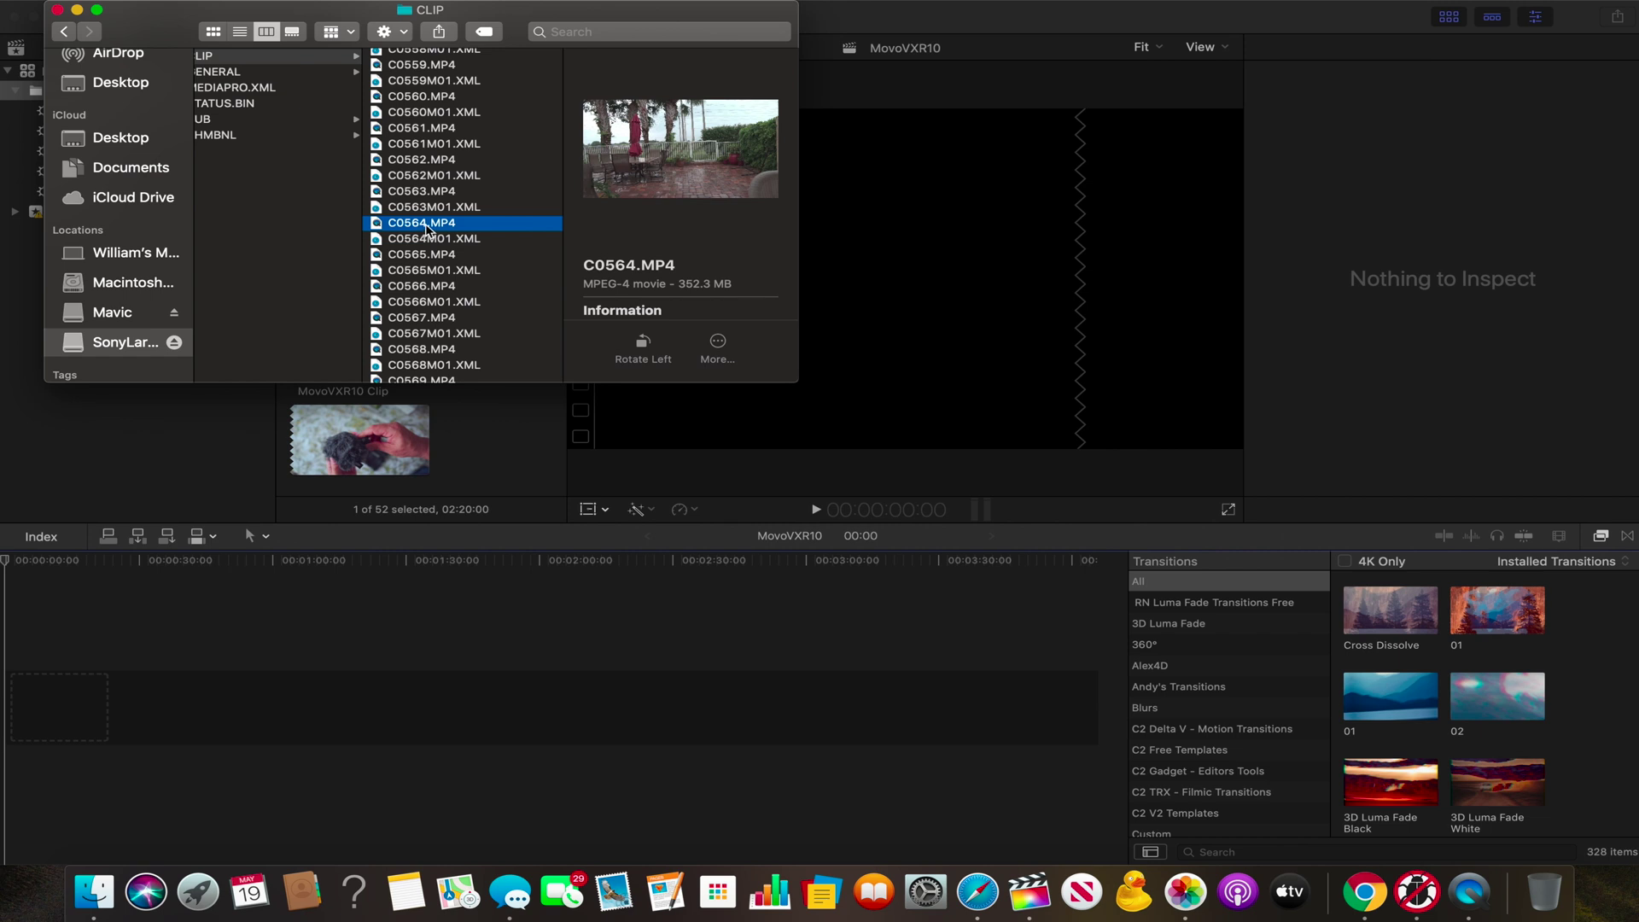
Add C0564.MP4 then C0563.MP4 from the SD card to the timeline, accepting both HDR-to-SDR warnings
drag(426, 229, 297, 688)
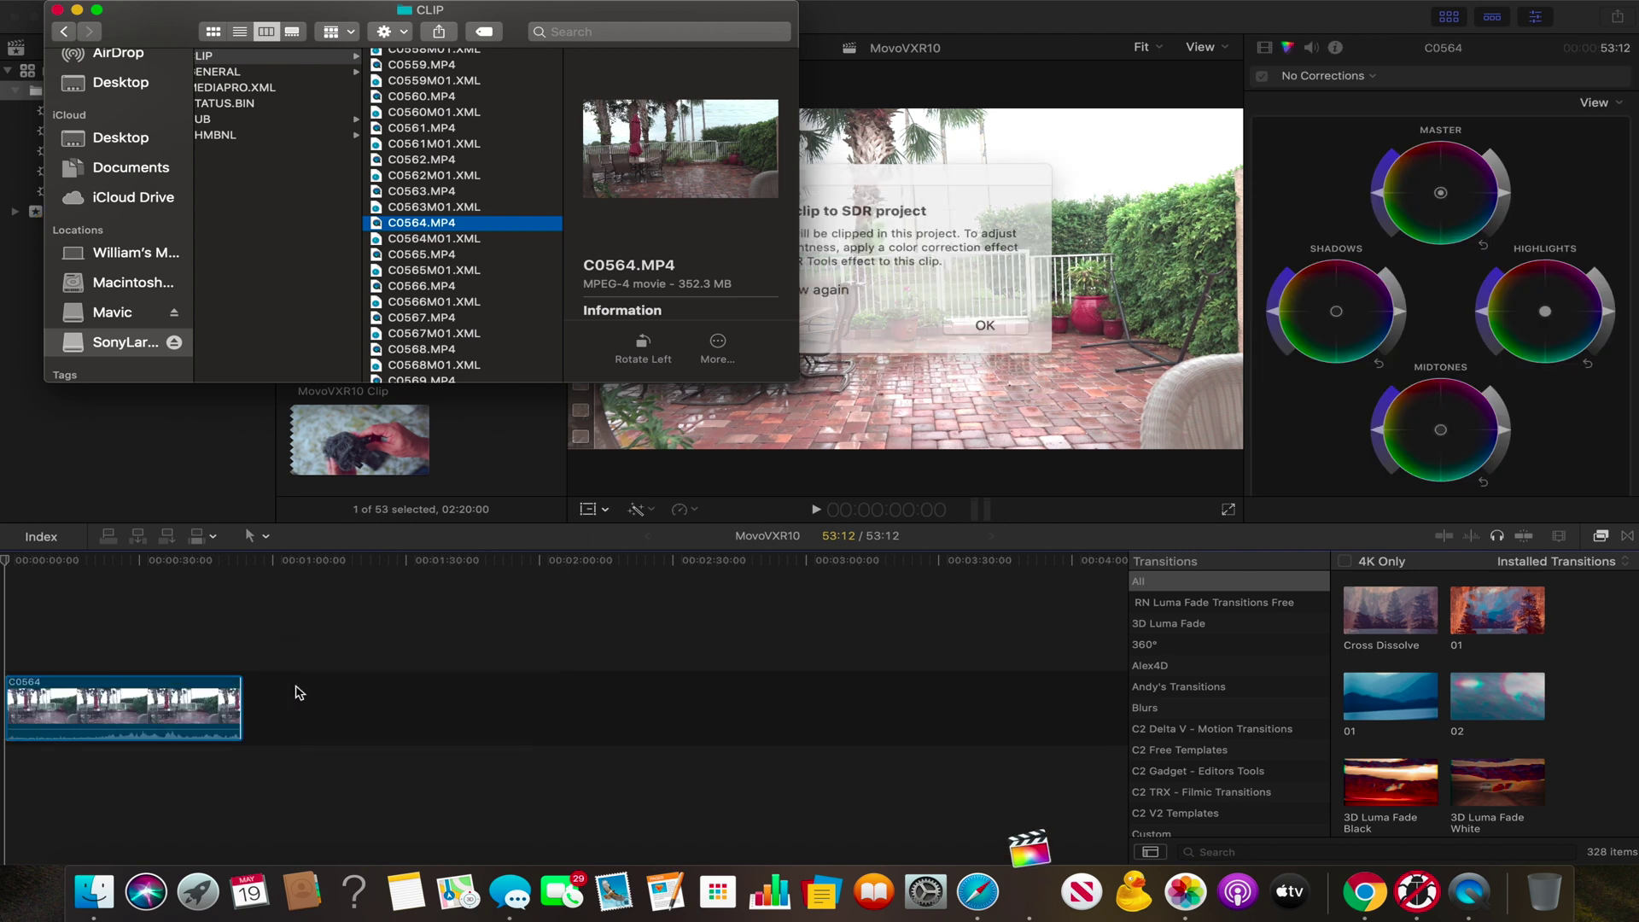
click(859, 179)
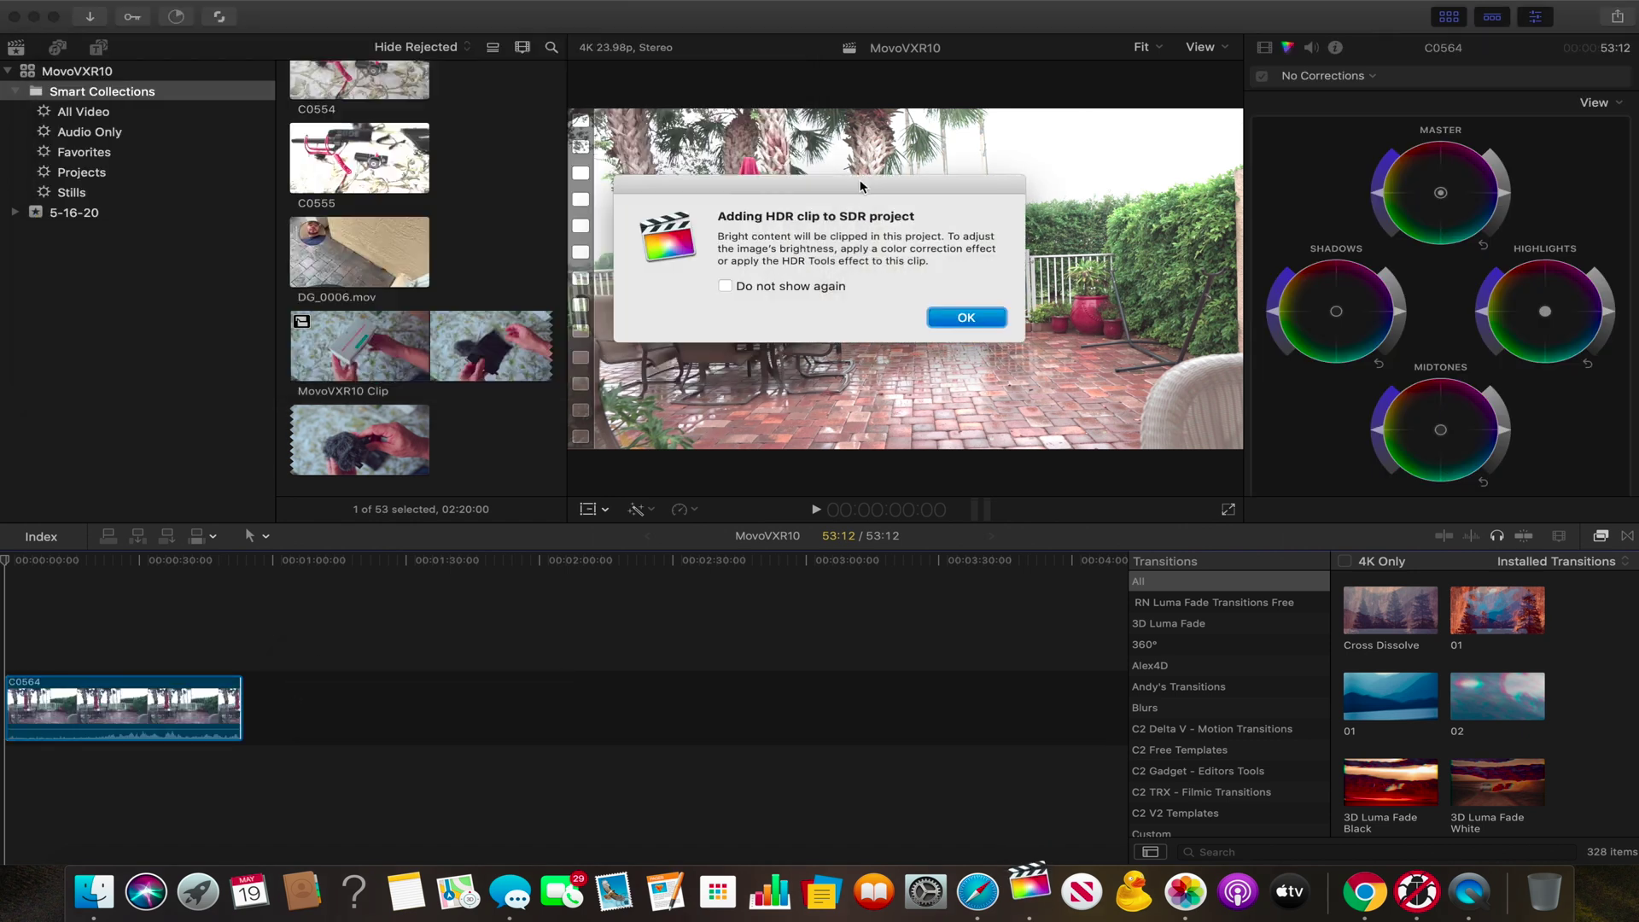
click(982, 320)
drag(421, 191, 348, 715)
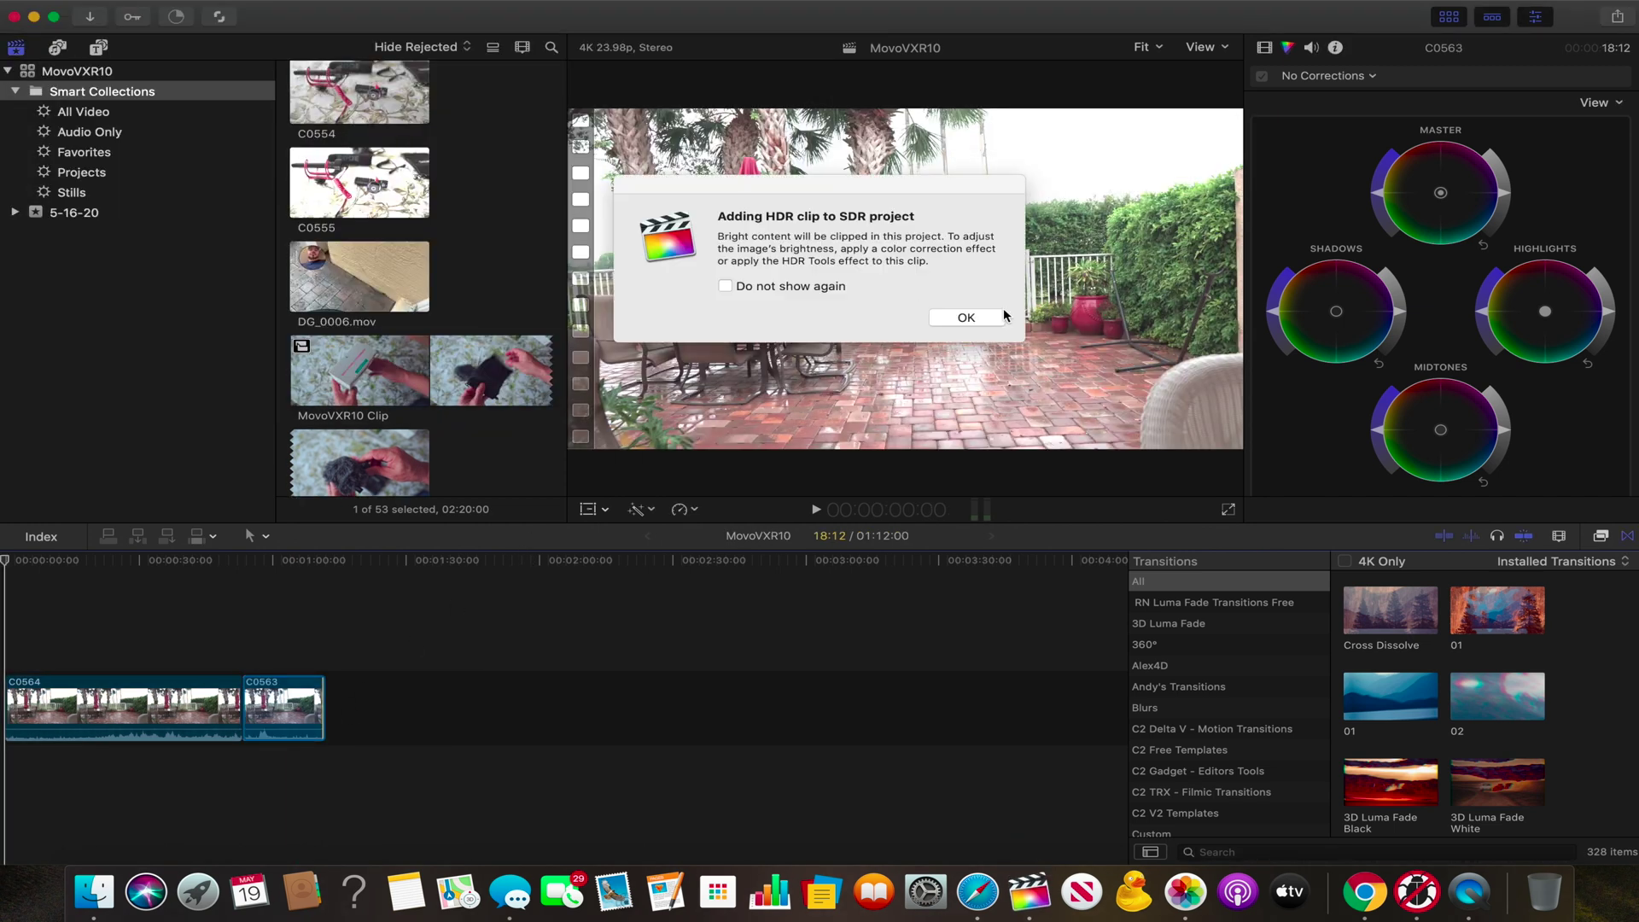
click(965, 316)
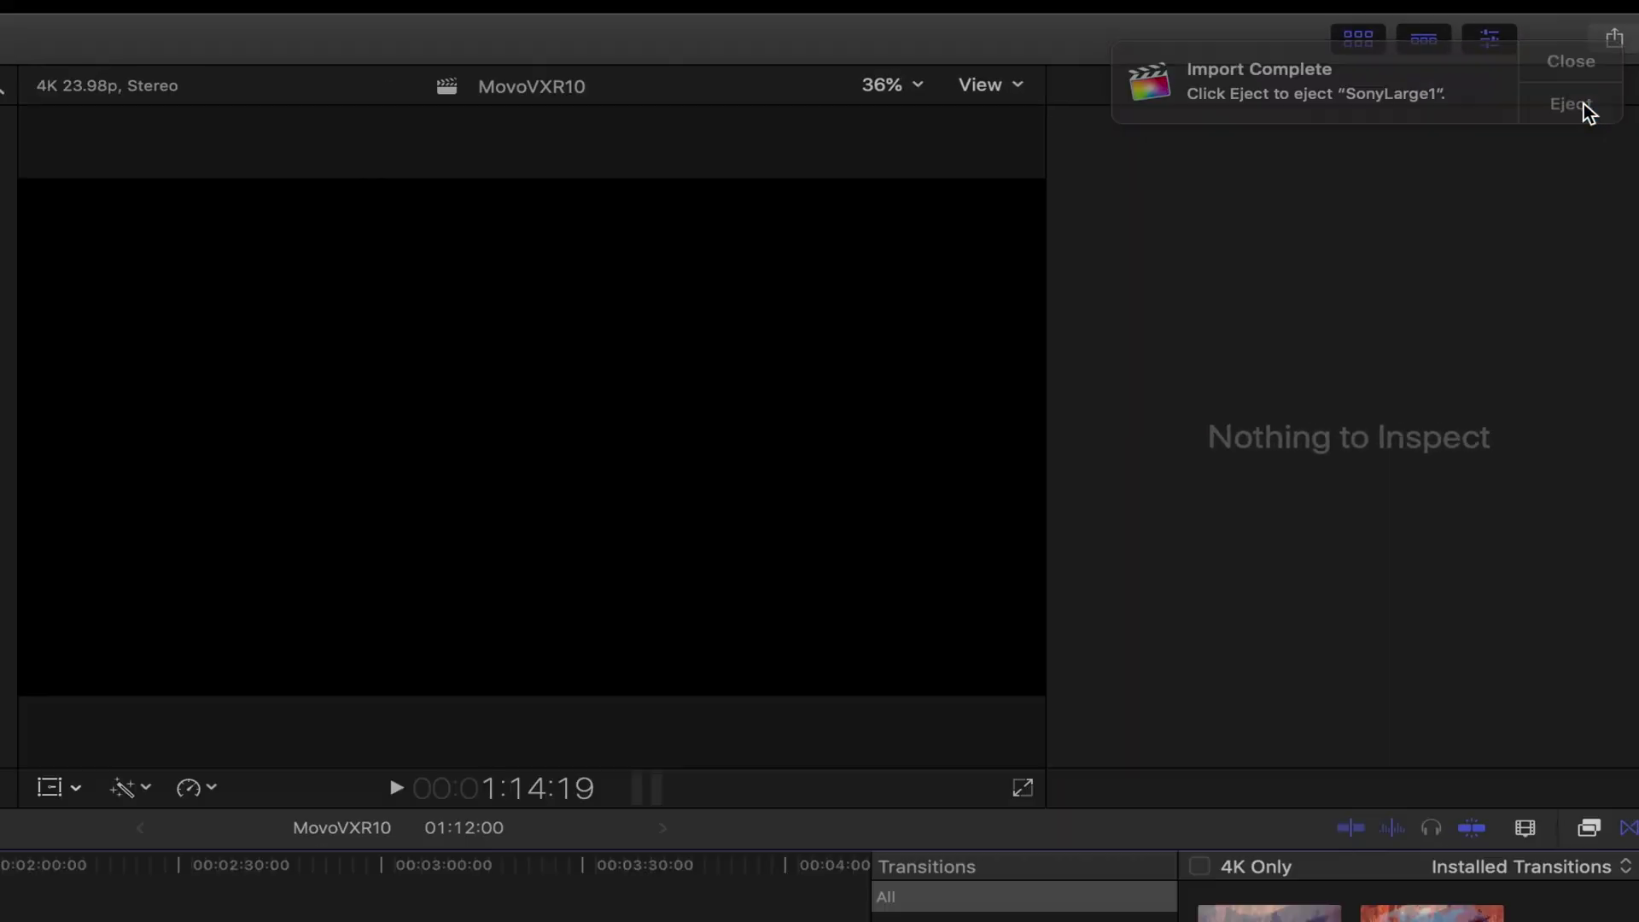
click(1588, 59)
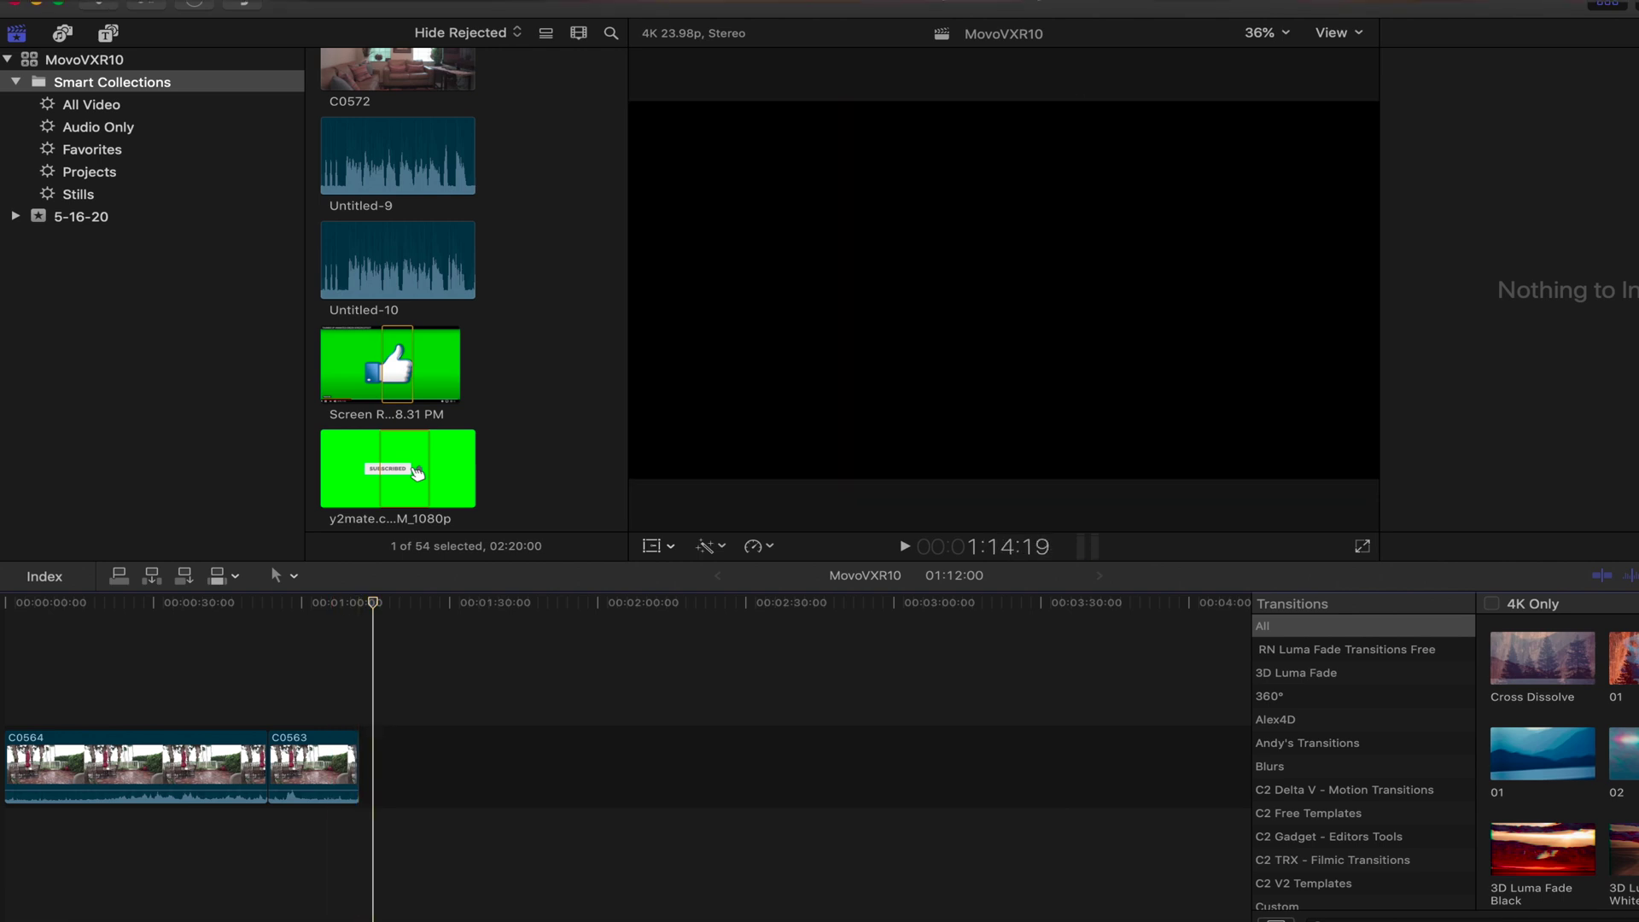
Paste the copied project clips into the MovoVXR10 timeline after C0564 and C0563
click(239, 2)
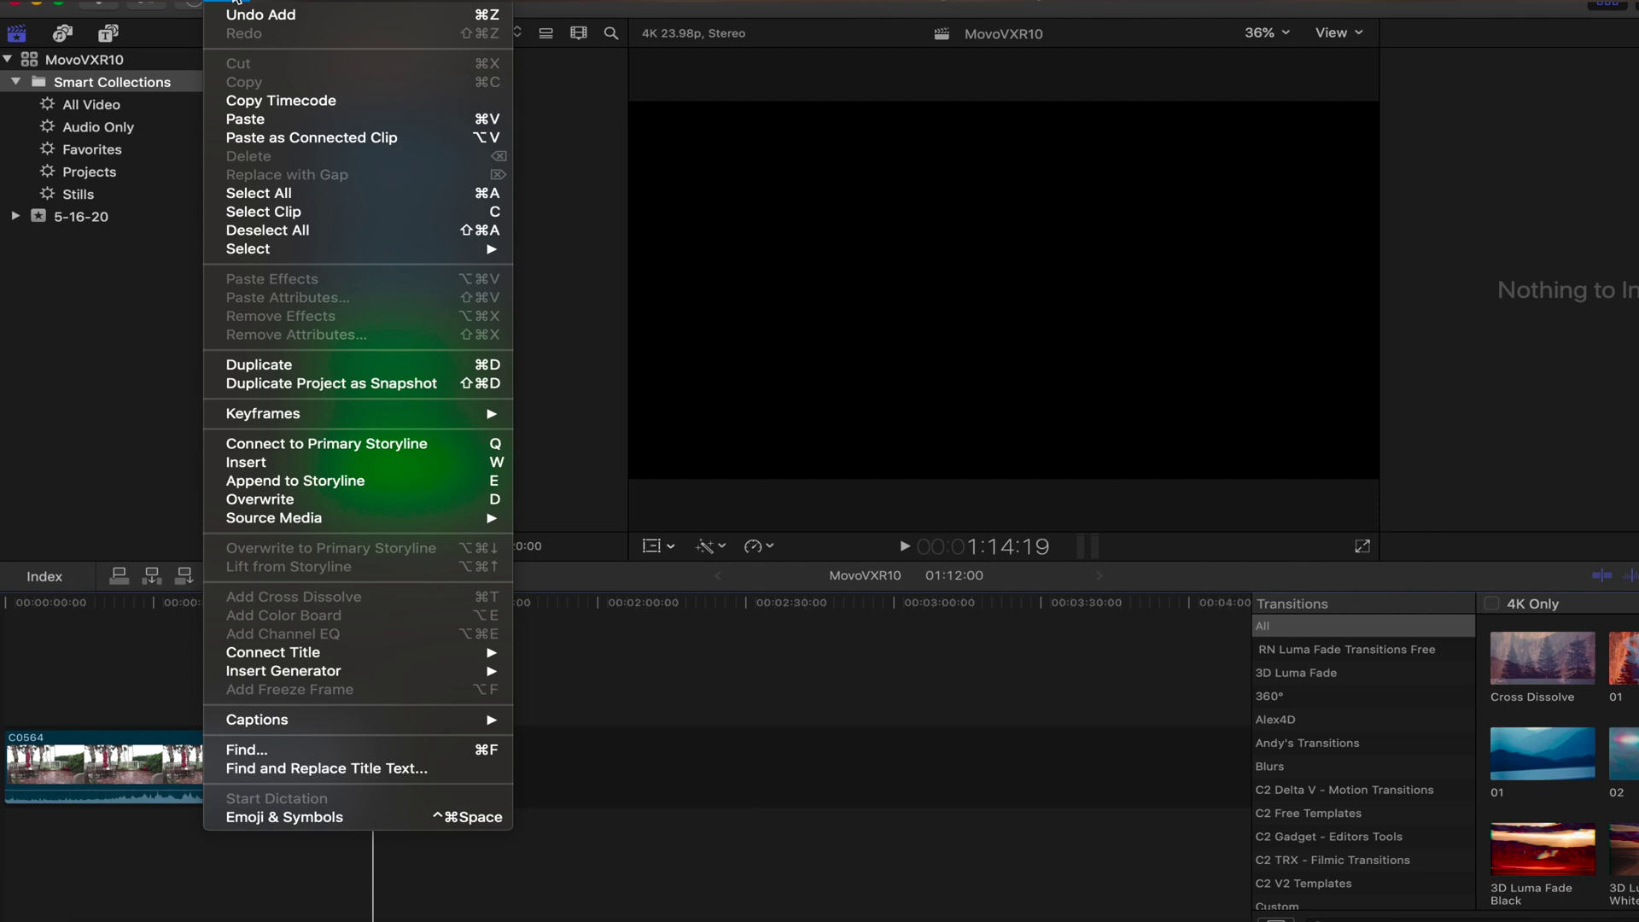
click(263, 120)
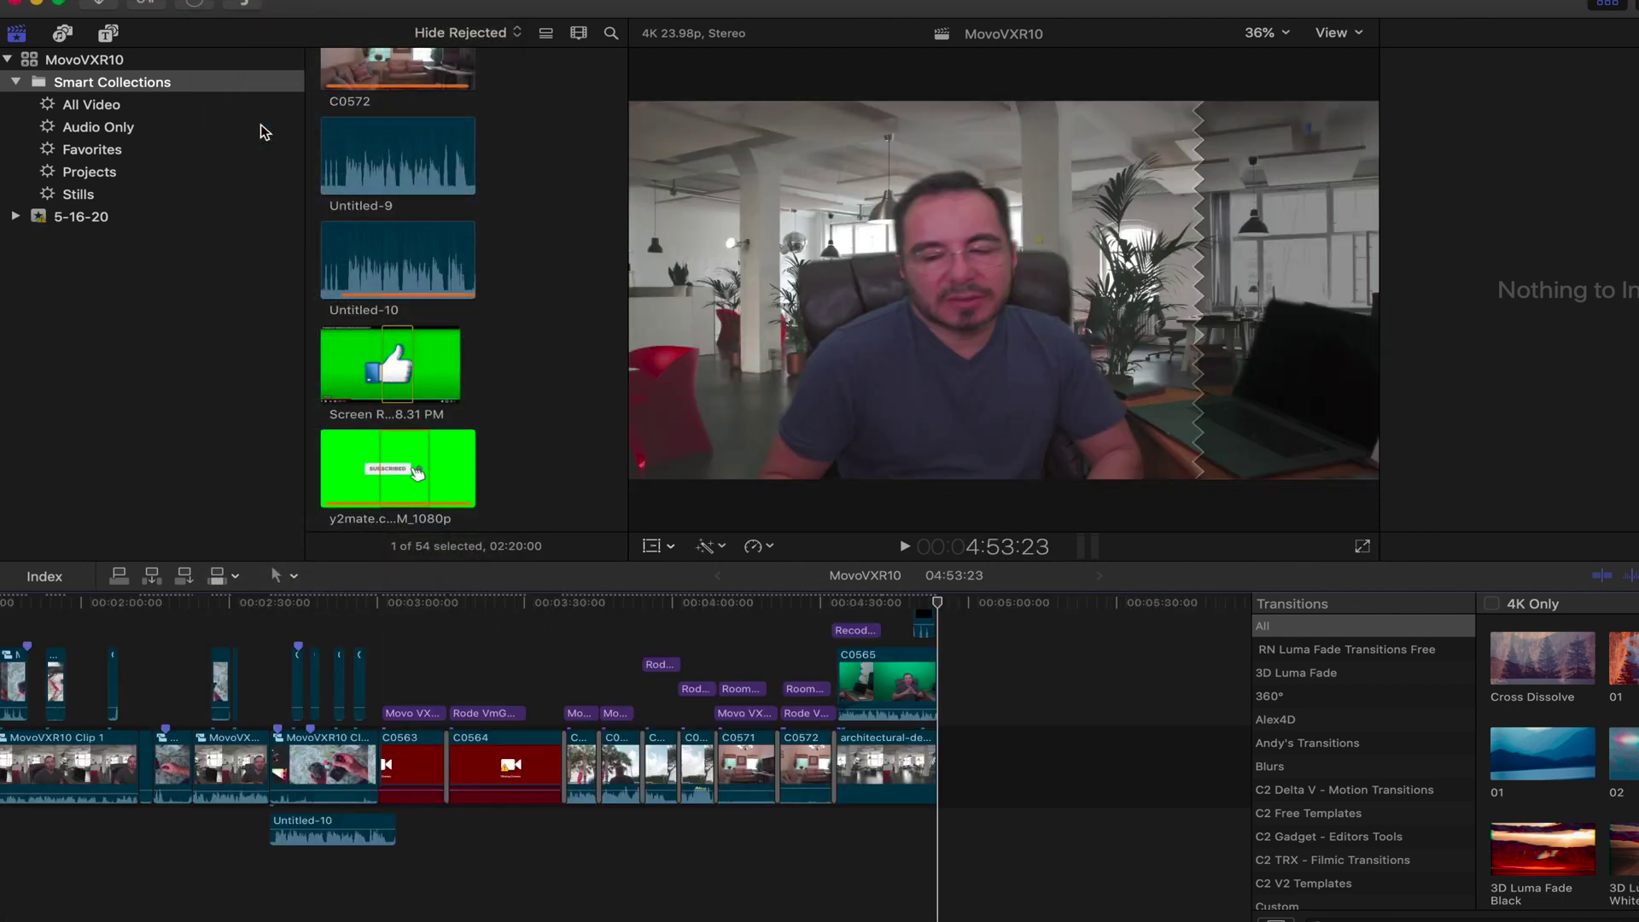
scroll(256, 700, left, 15)
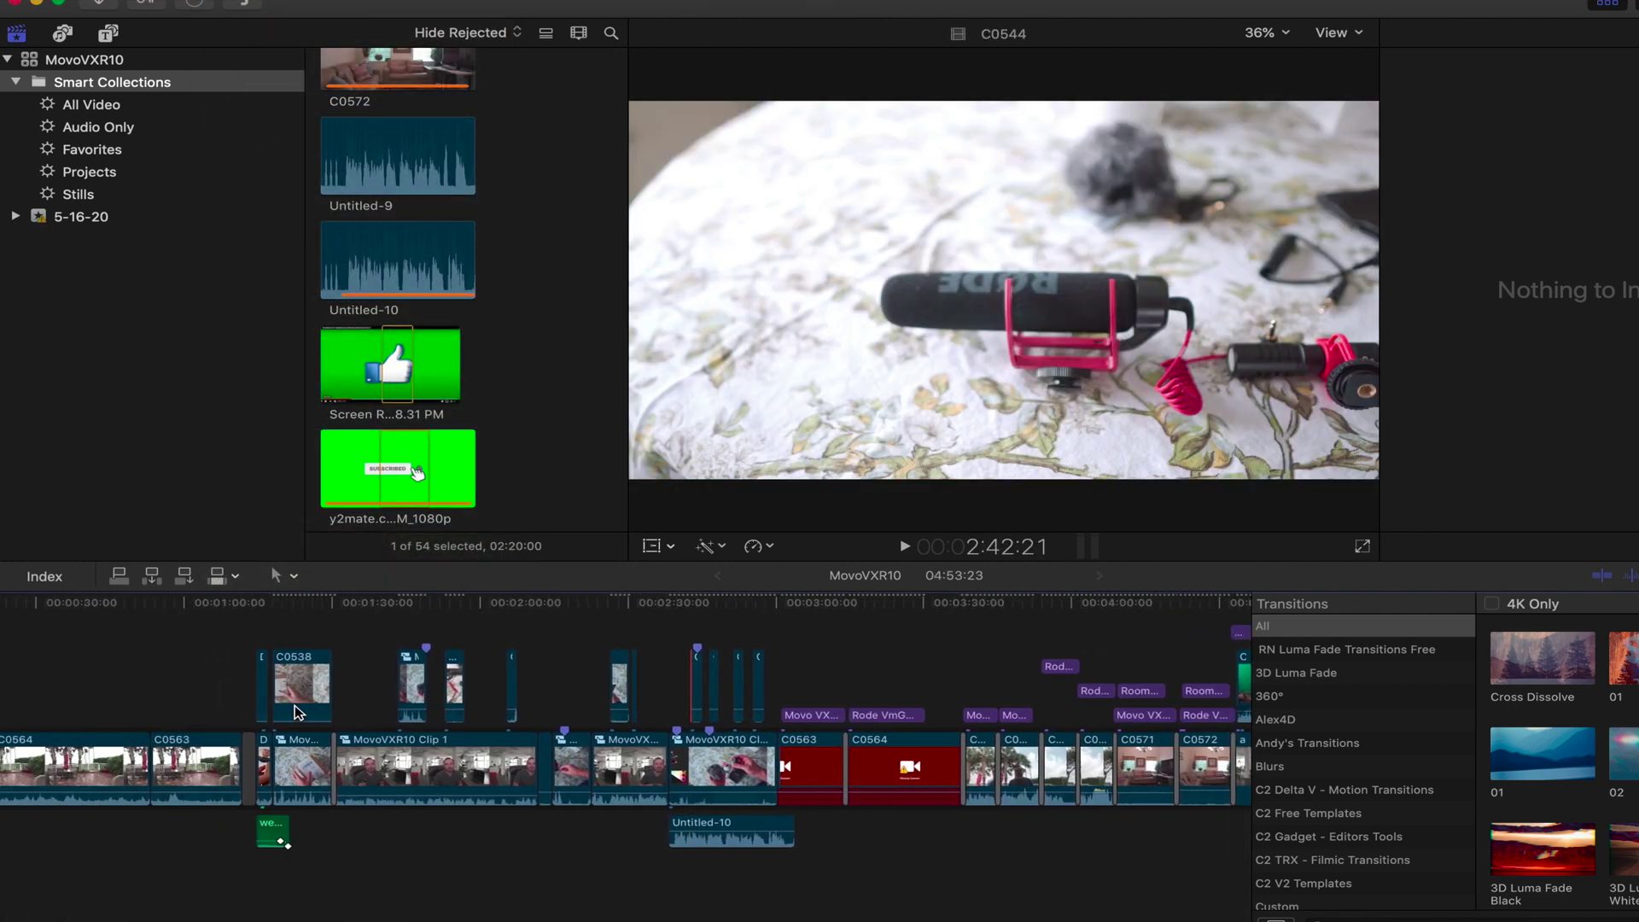
Cut the new C0564 and C0563 clips and use them to replace the missing-camera clips
drag(218, 687, 332, 818)
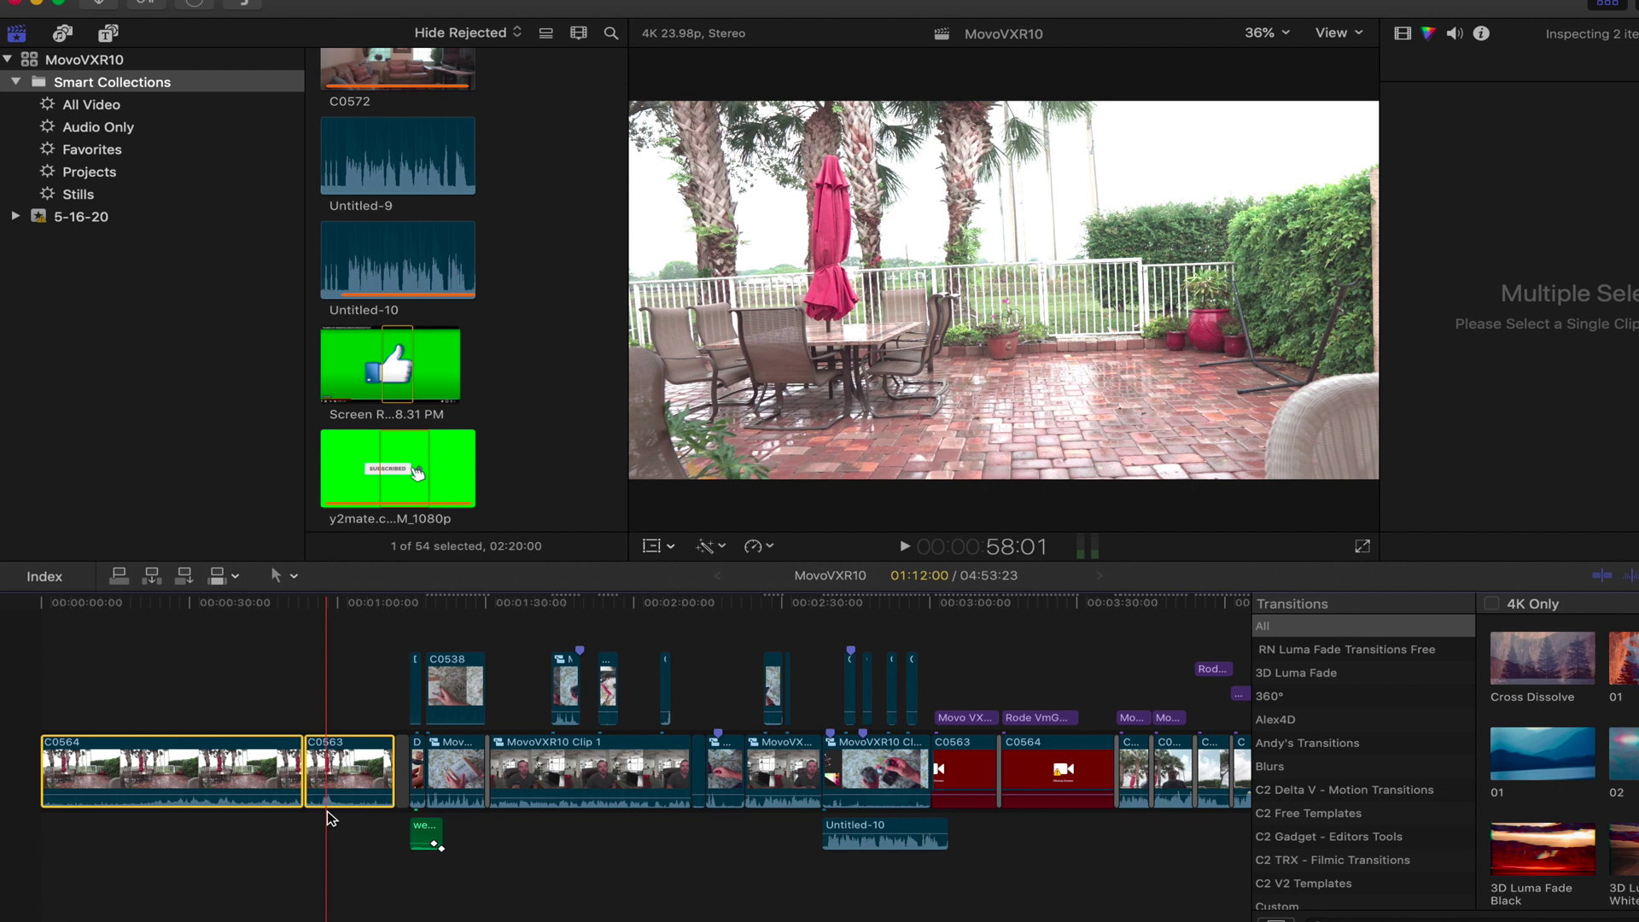
key(Delete)
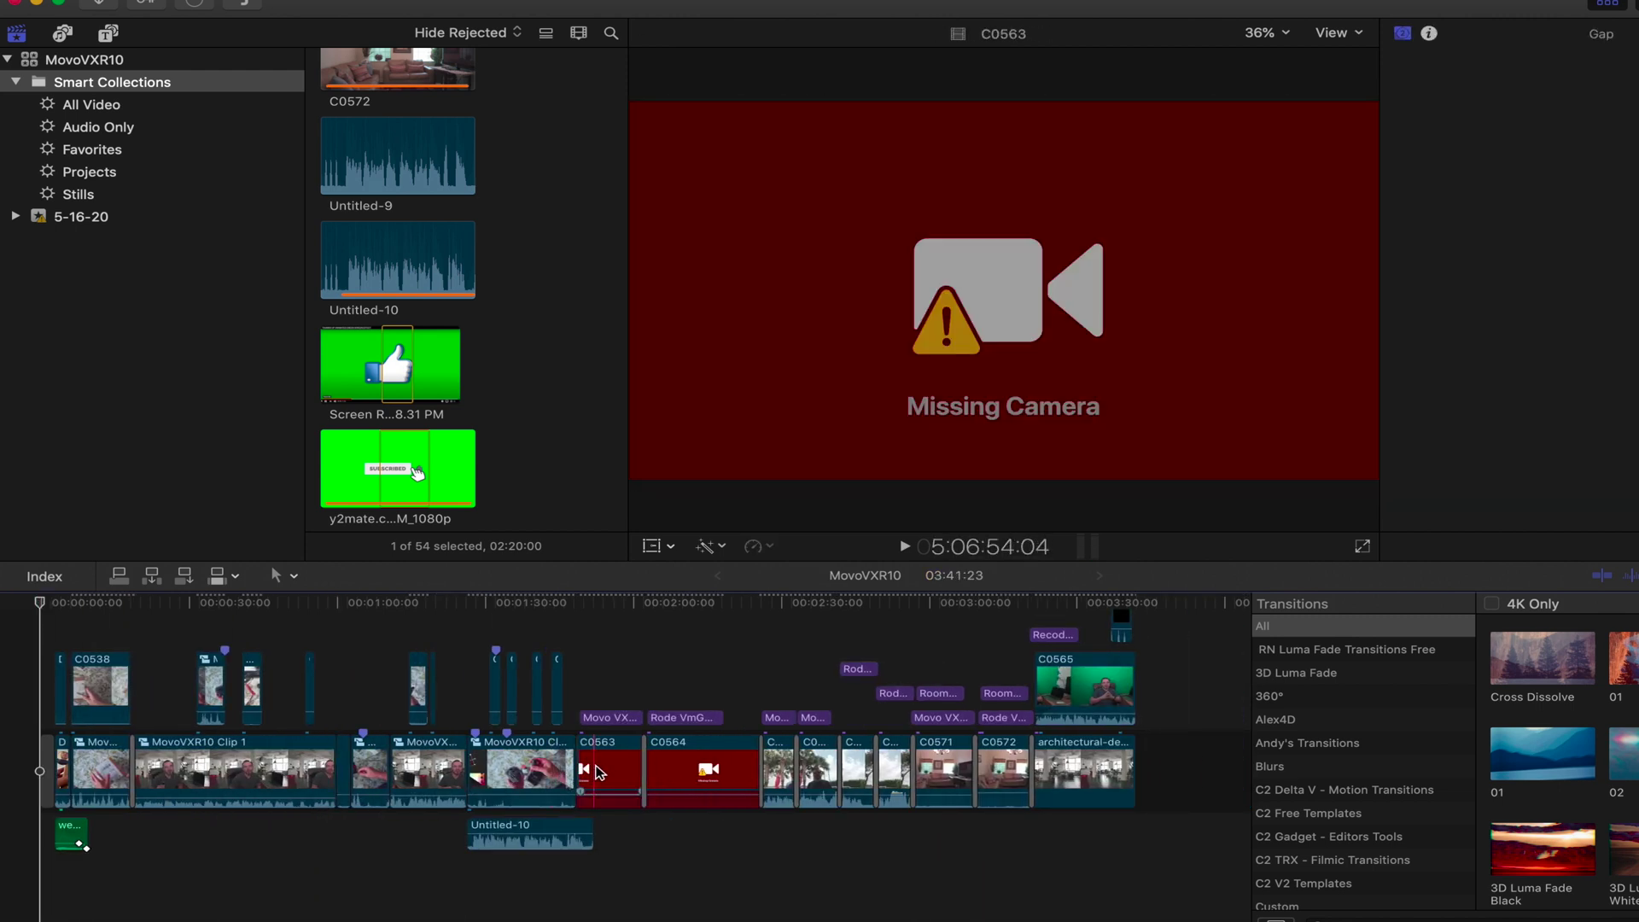
click(602, 771)
key(shift+f)
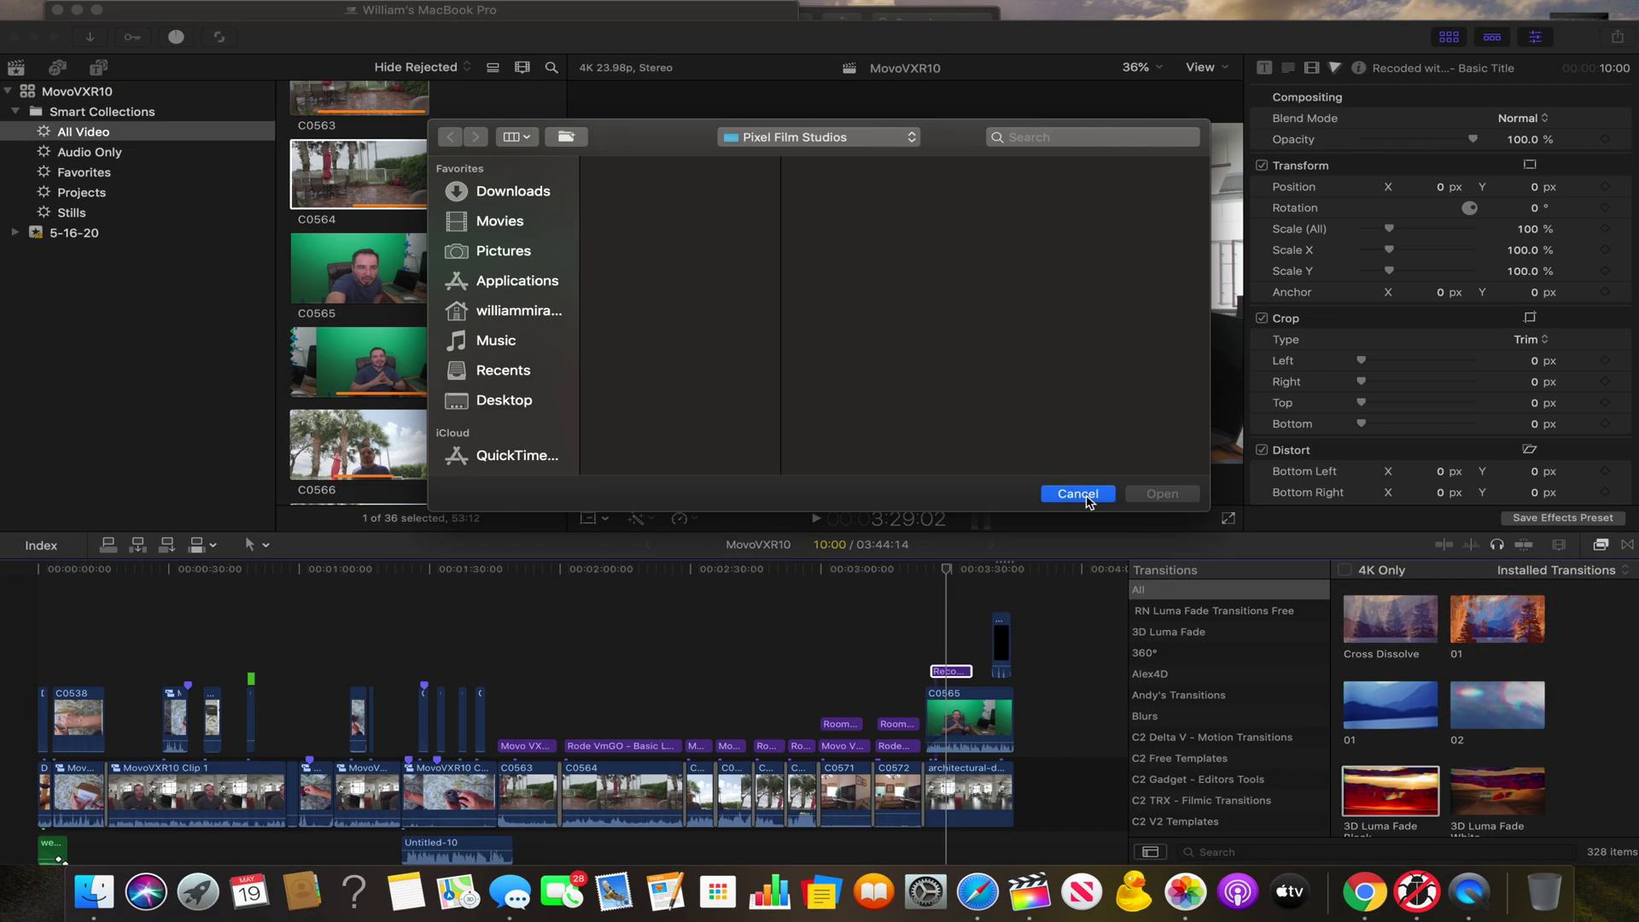
click(1084, 493)
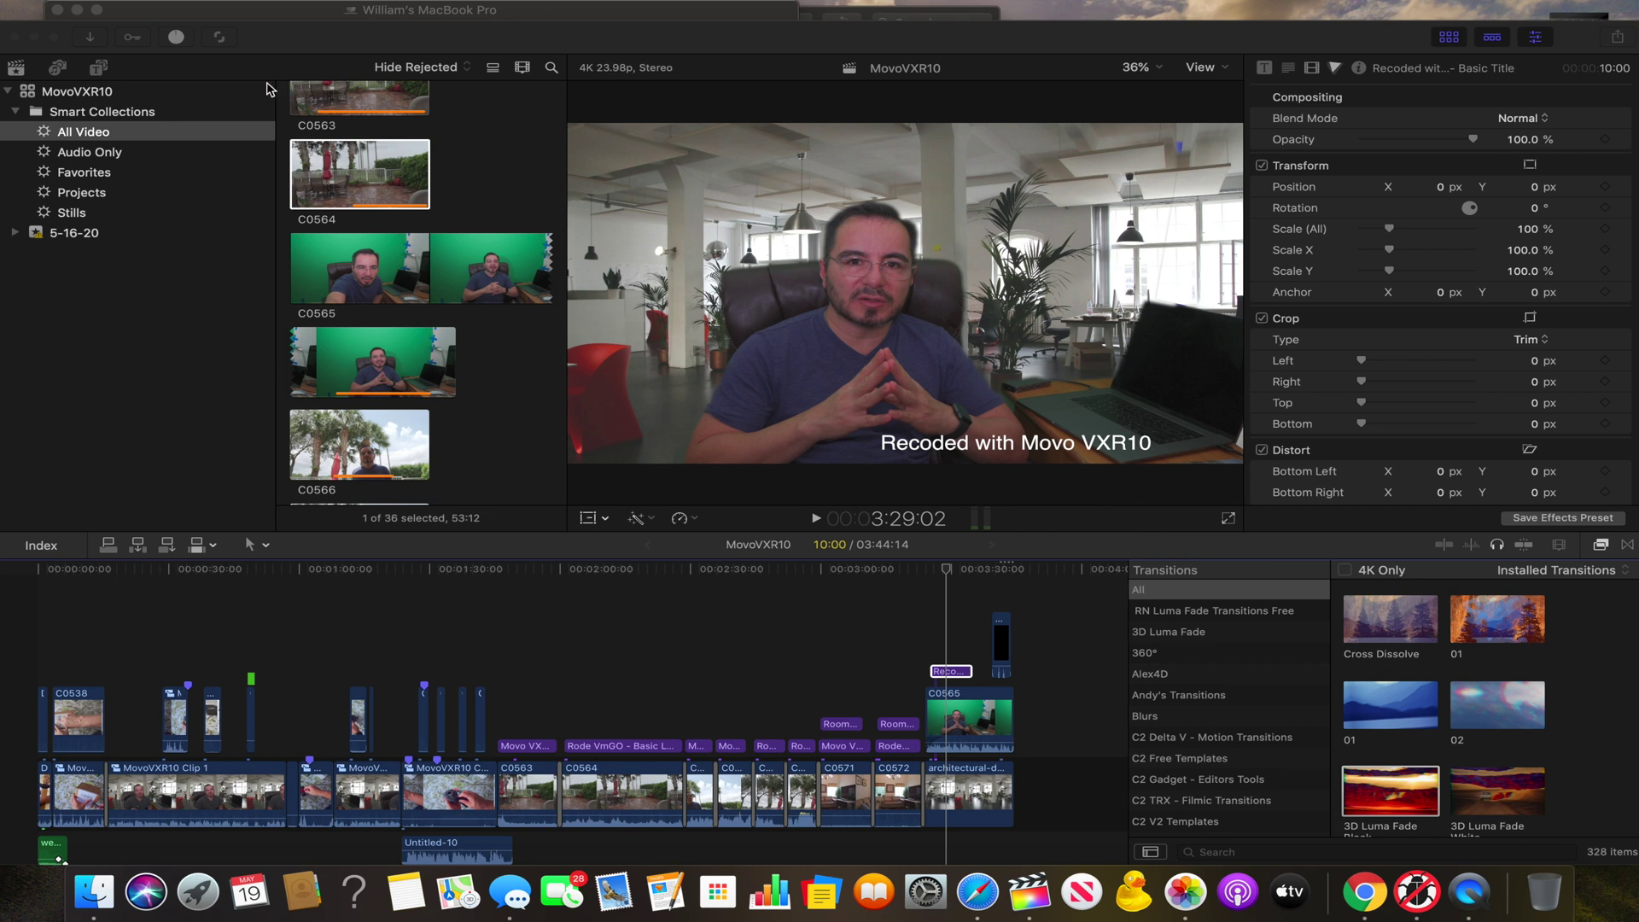
Check the Background Tasks rendering progress, then bring up the share destinations list
click(176, 37)
click(9, 11)
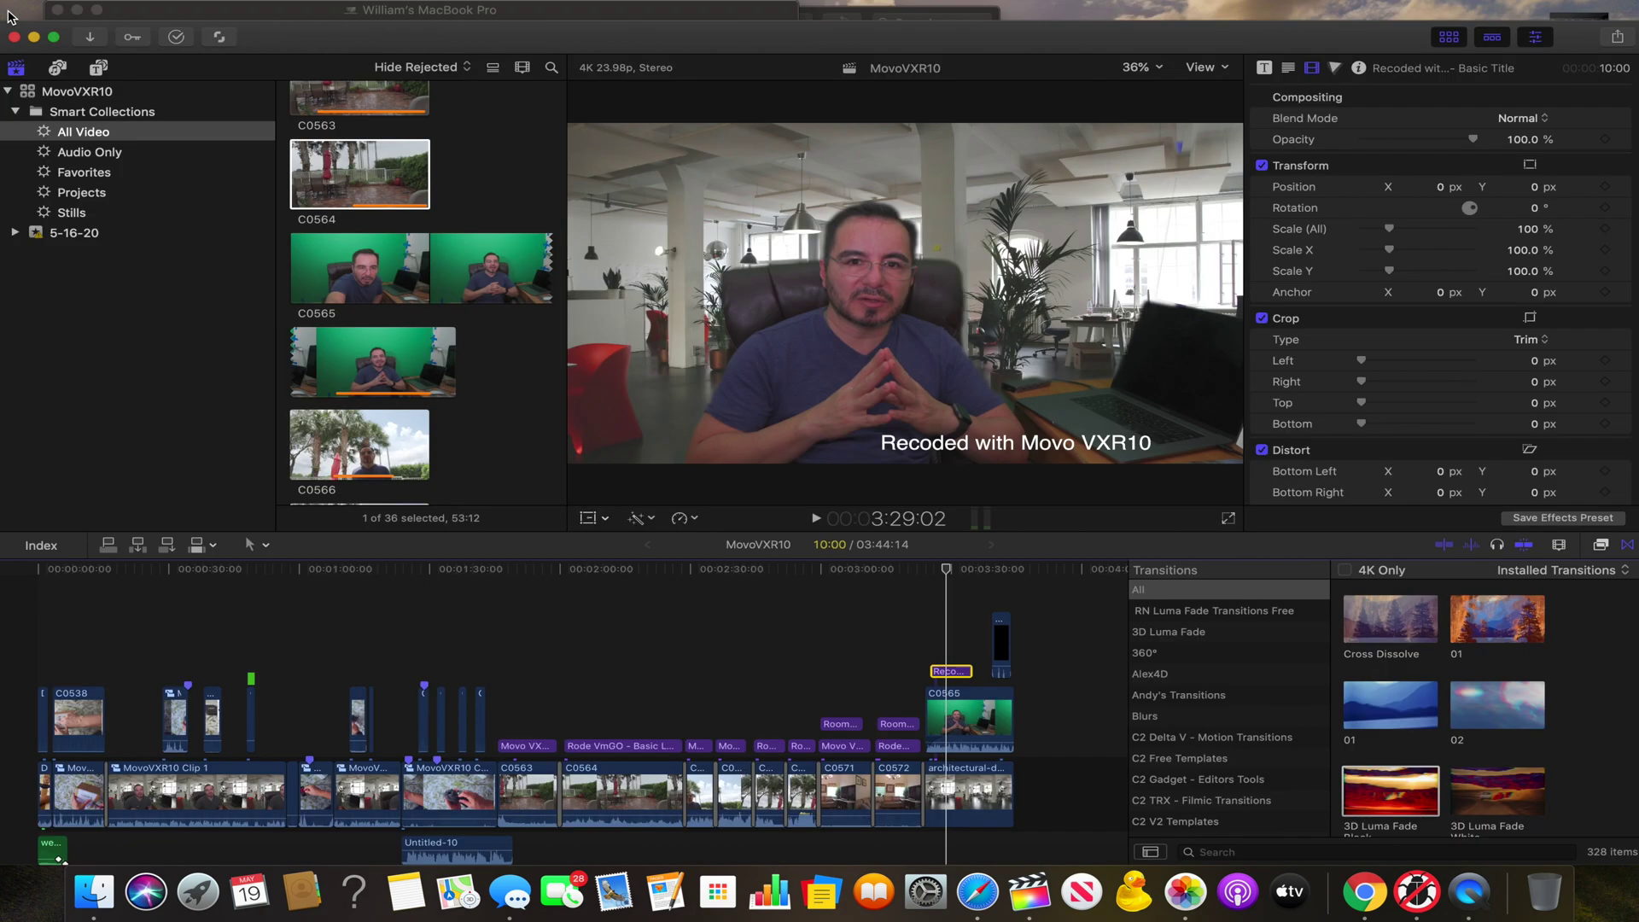
click(1617, 37)
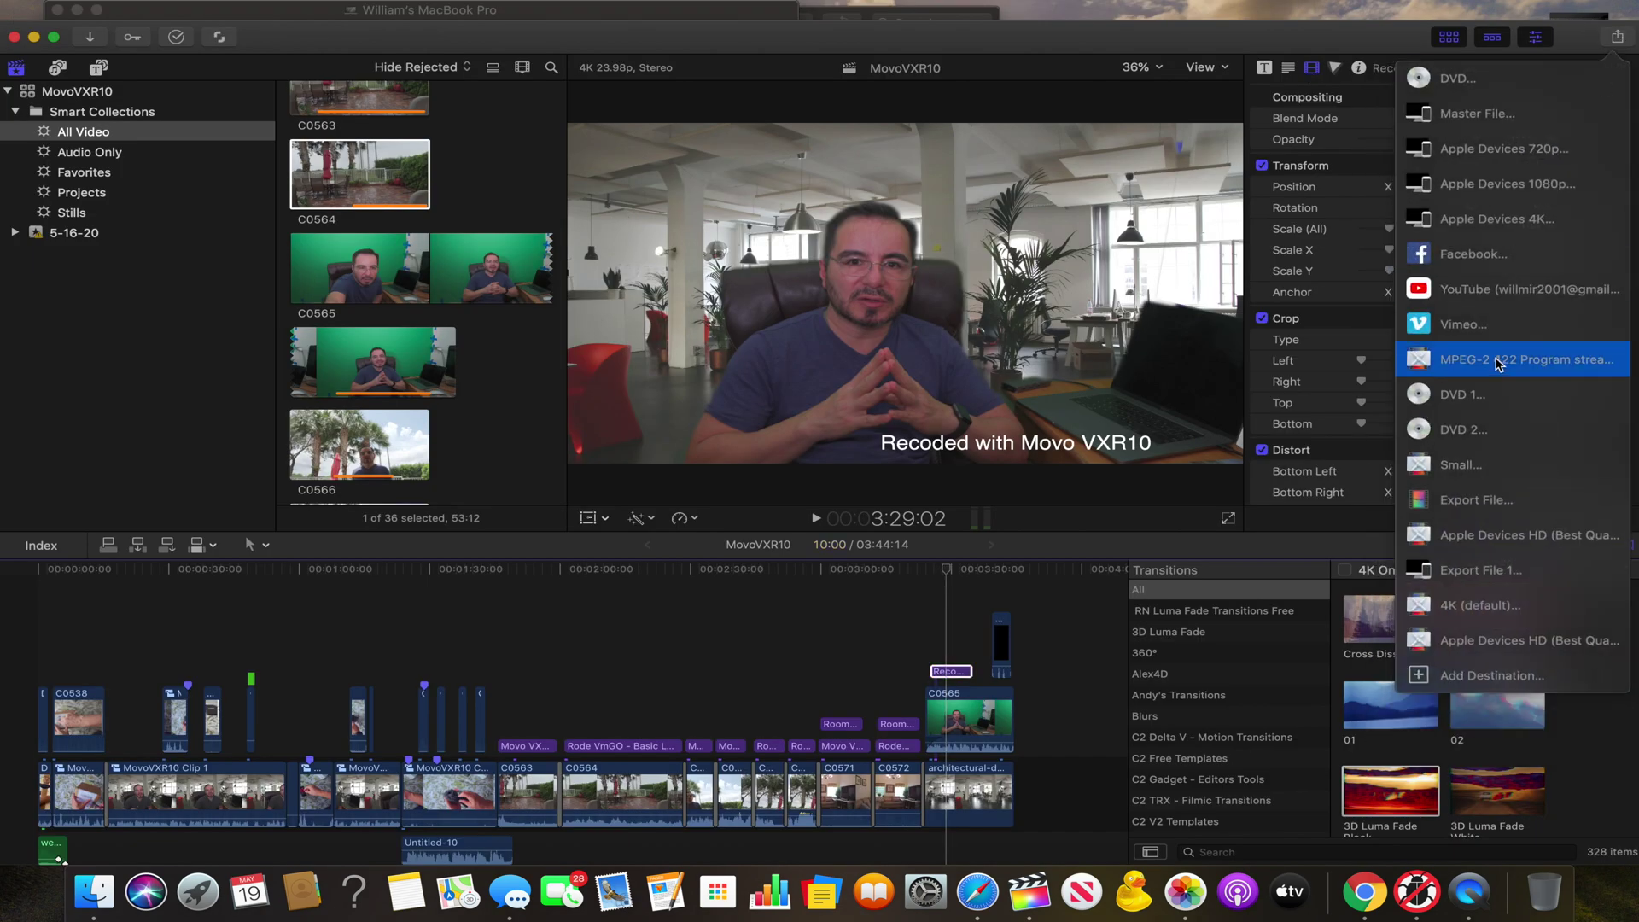
click(1503, 291)
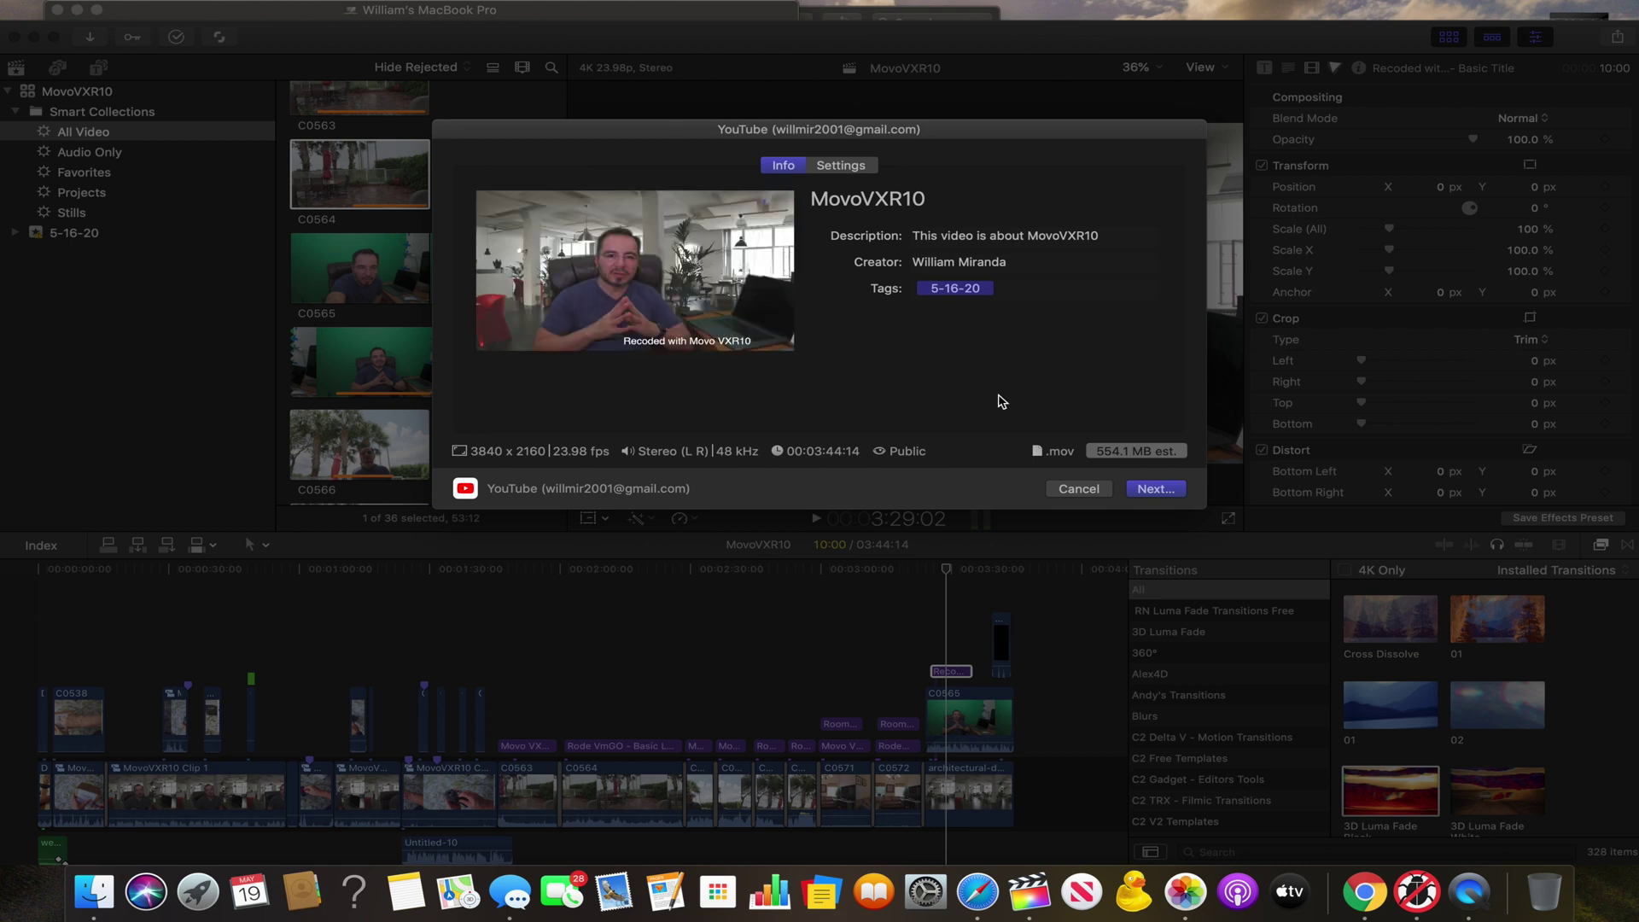
click(1078, 489)
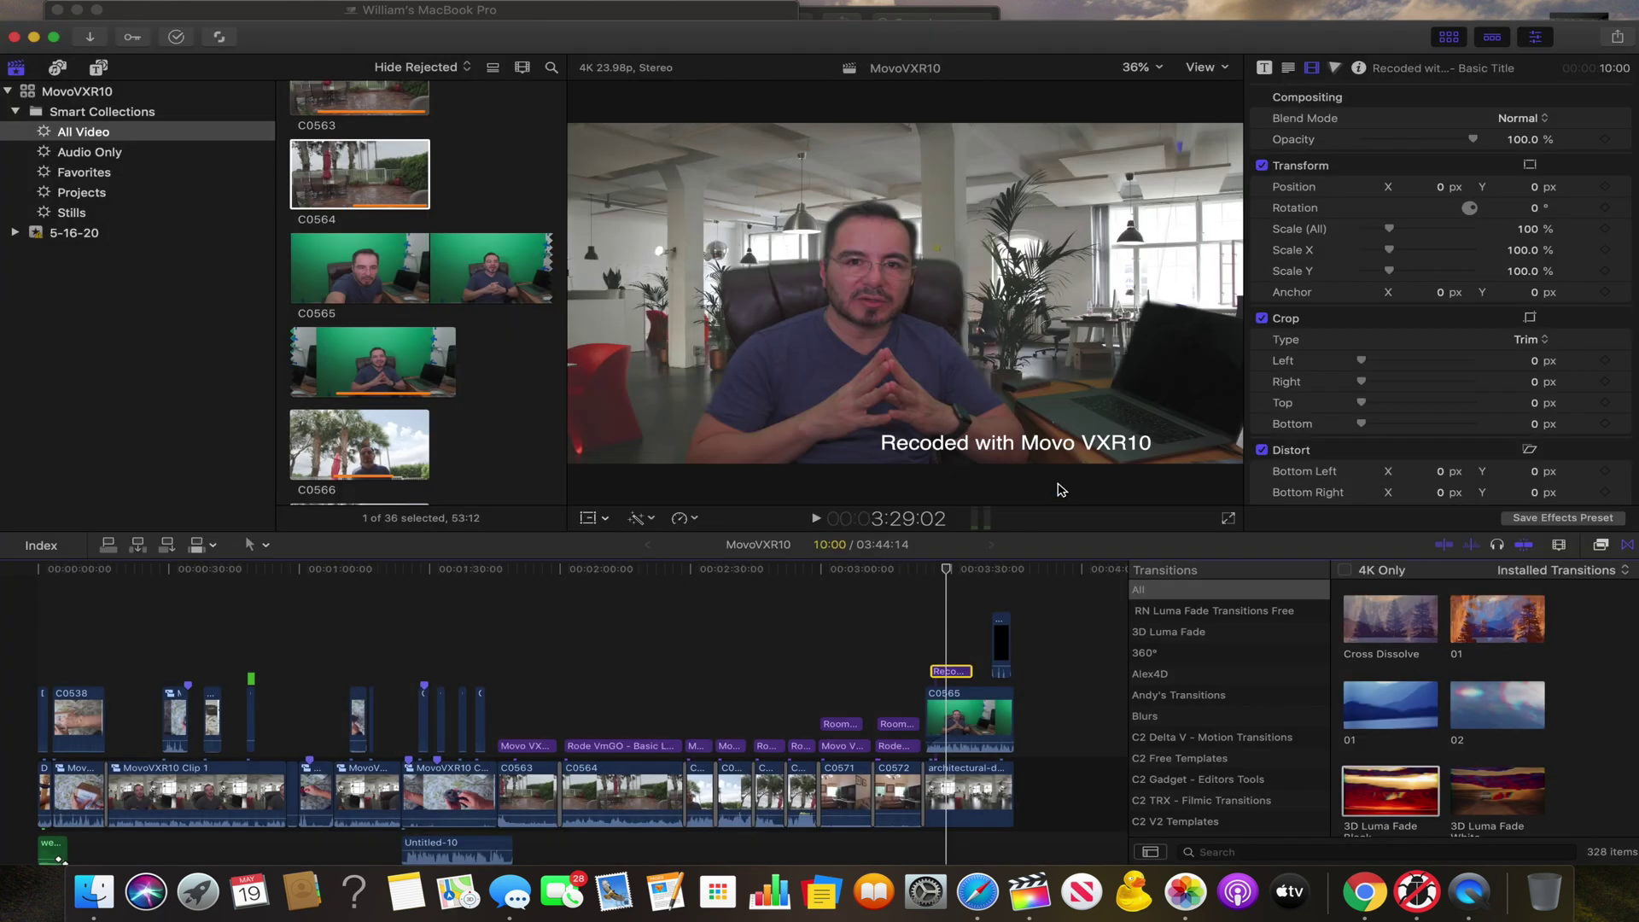